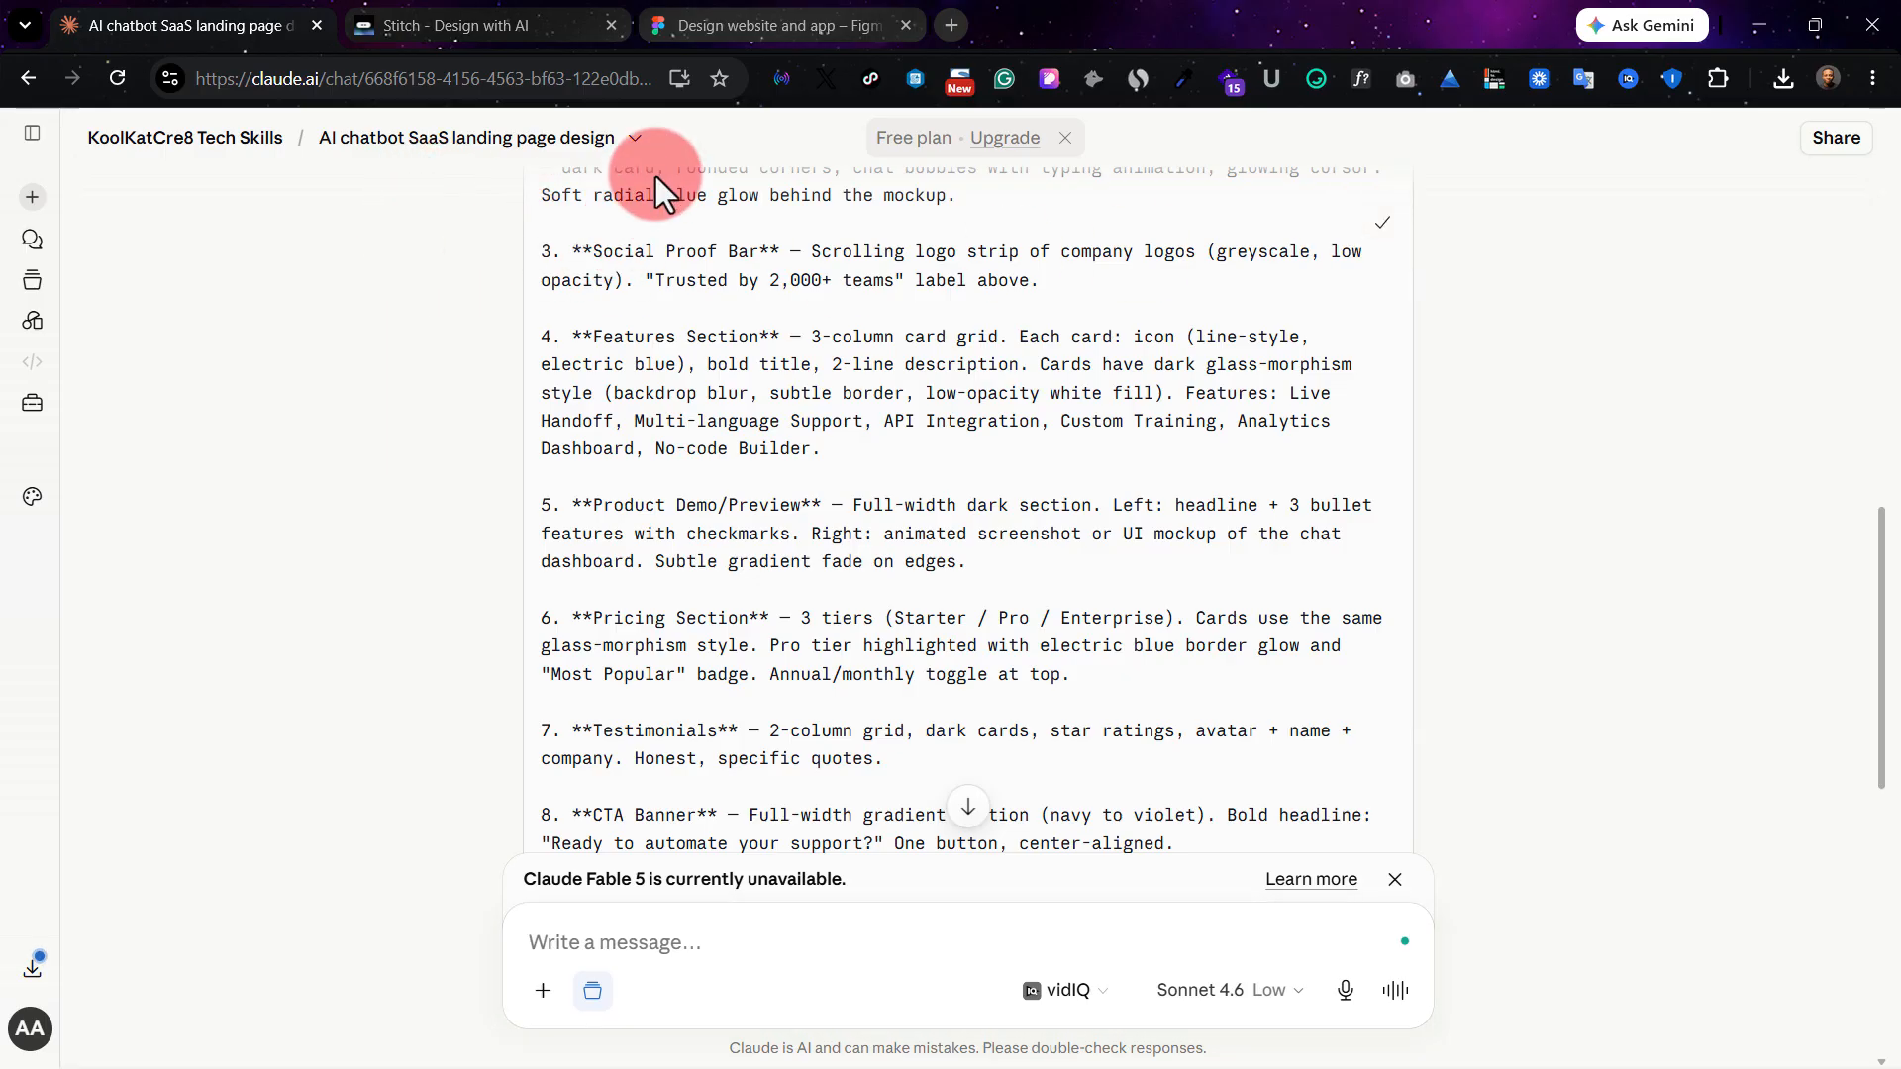
Switch to Stitch and paste the copied NexaChat landing page prompt as the design request, checking the full text.
{"action": "left_click", "coordinate": [367, 30]}
{"action": "left_click", "coordinate": [645, 385]}
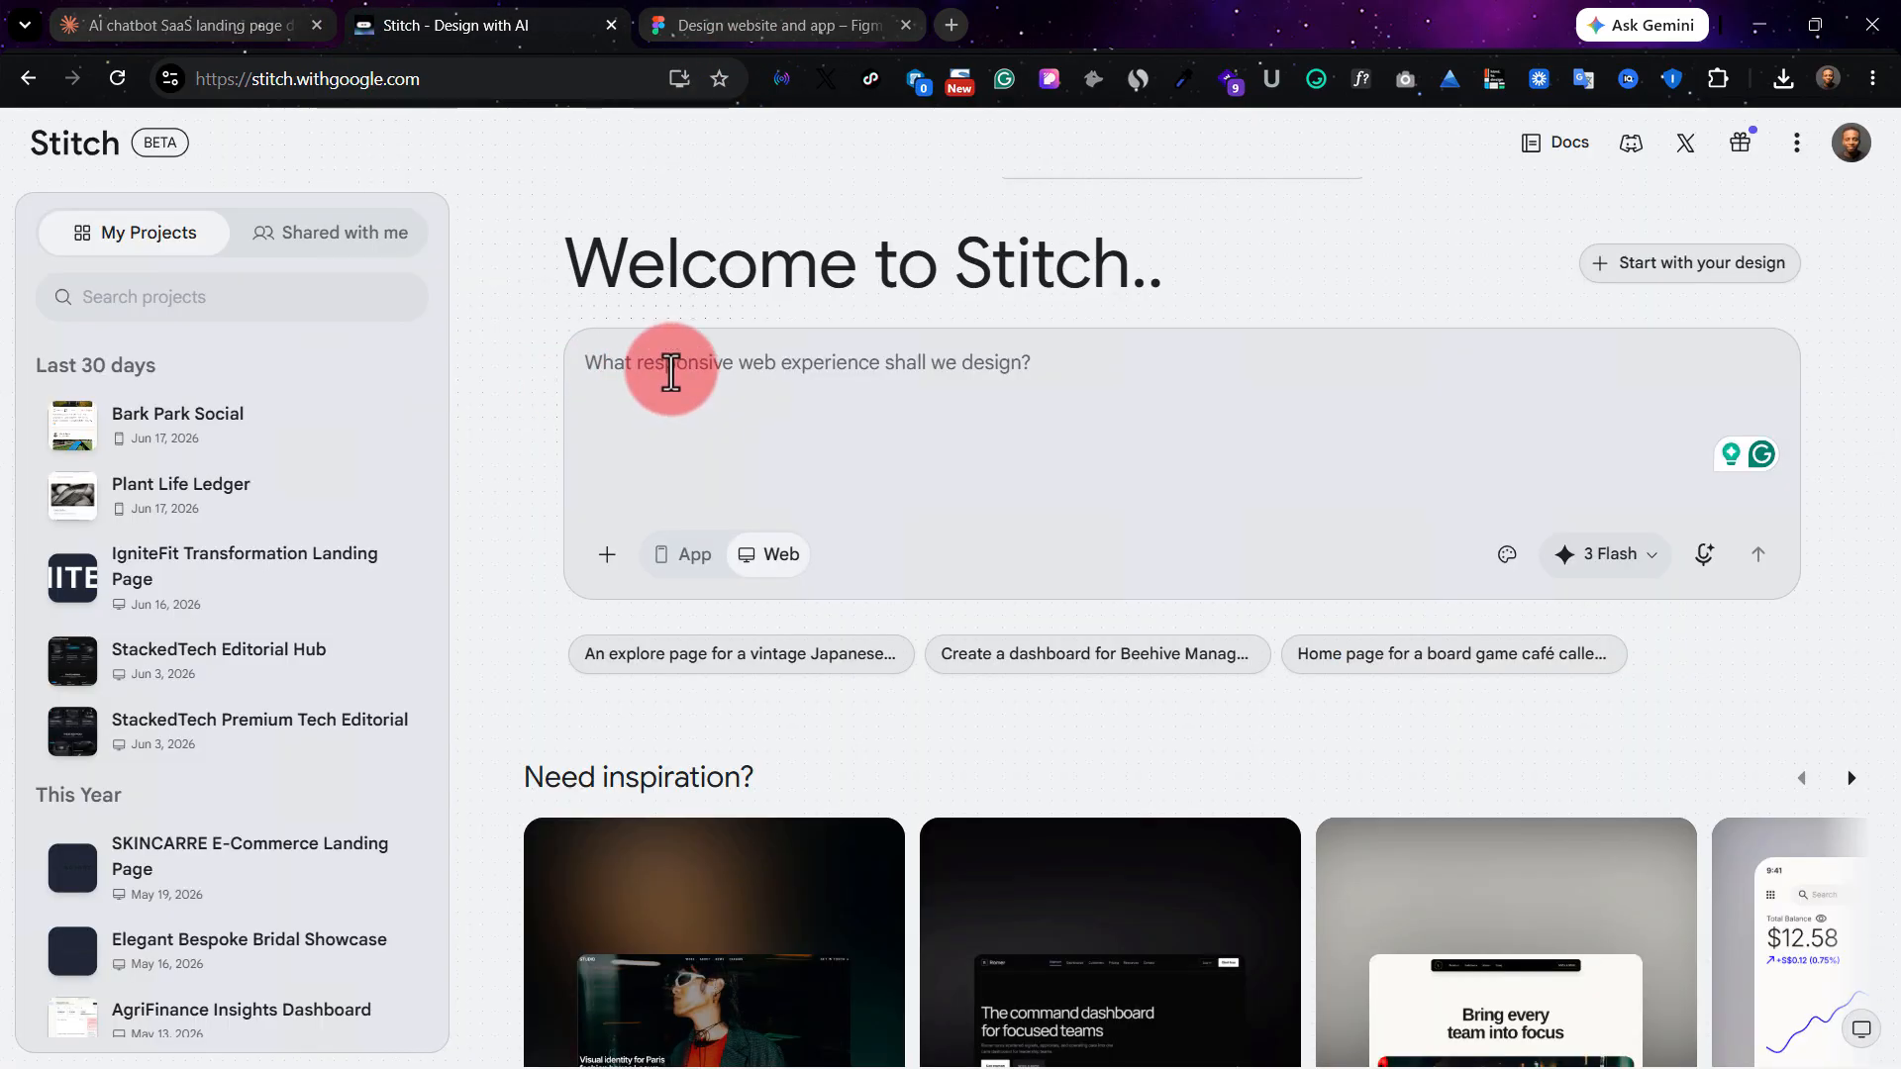
{"action": "key", "text": "ctrl+v"}
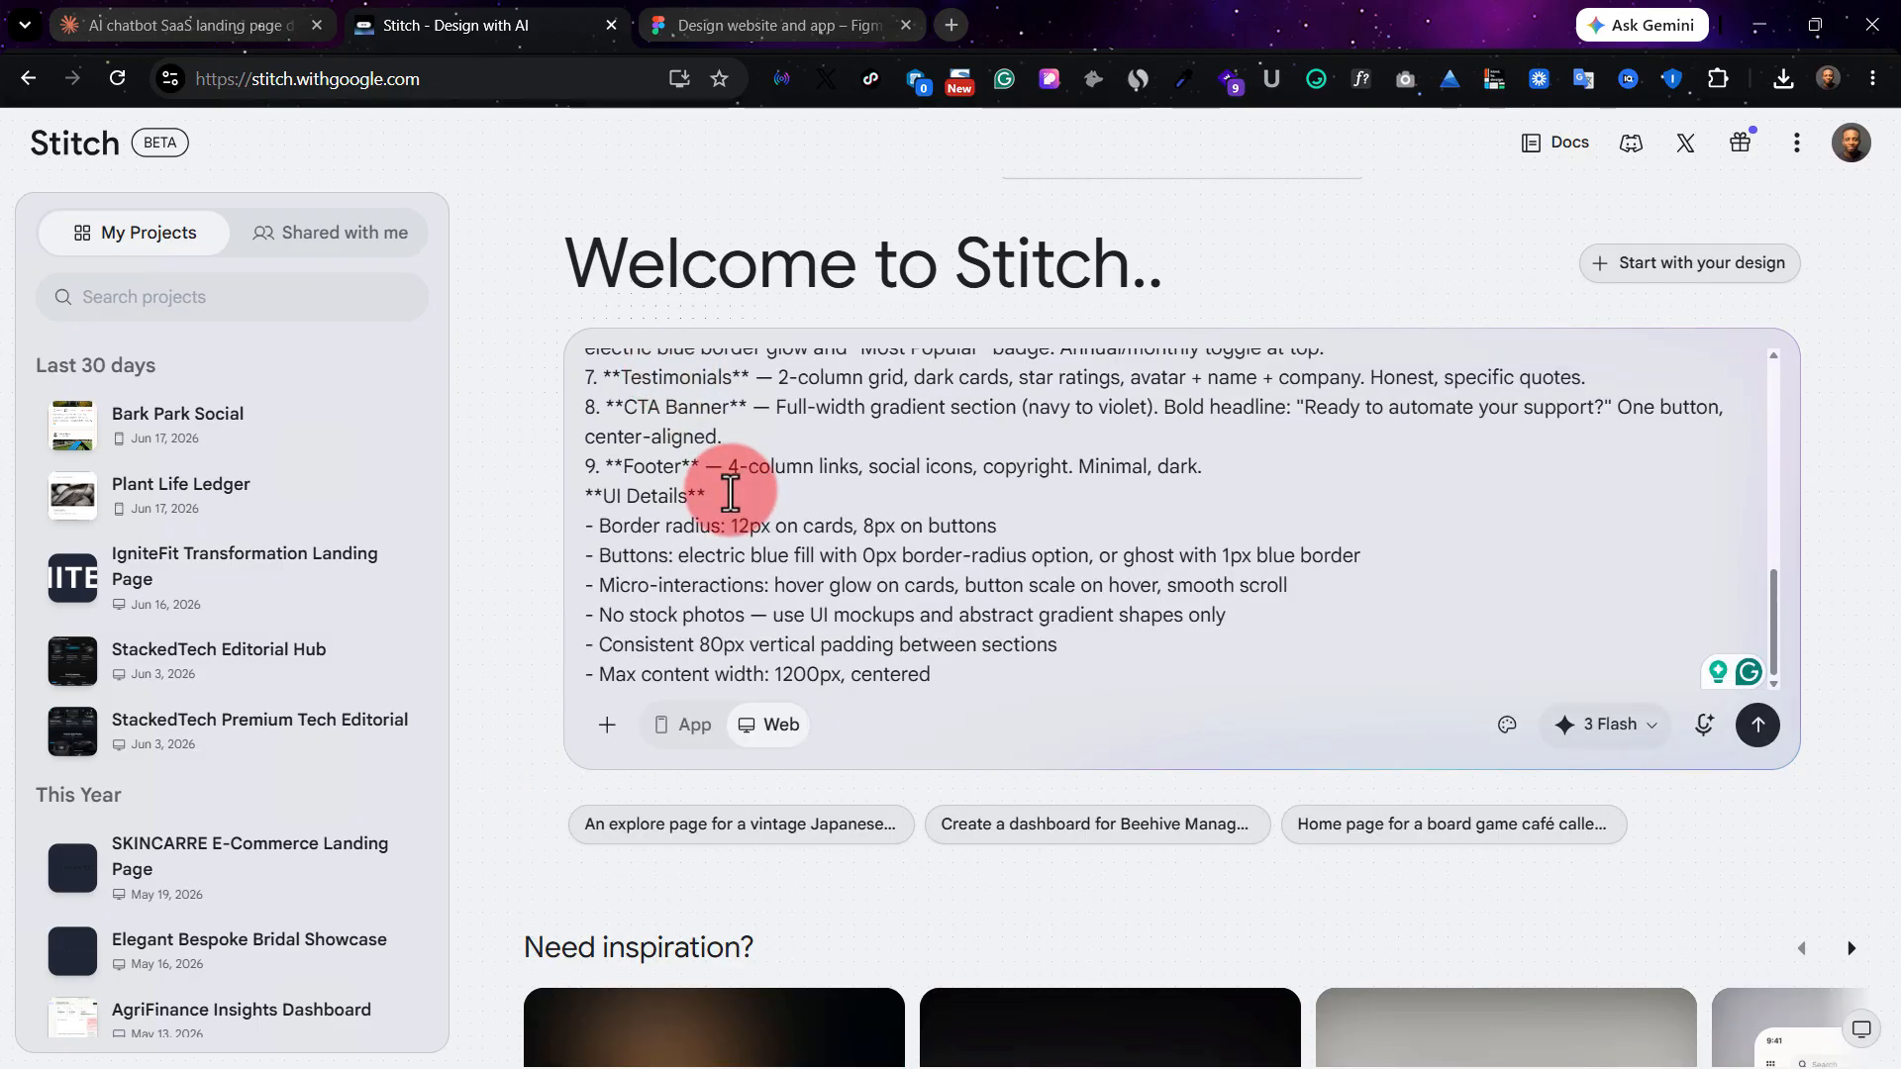
{"action": "scroll", "coordinate": [777, 530], "scroll_direction": "up", "scroll_amount": 8}
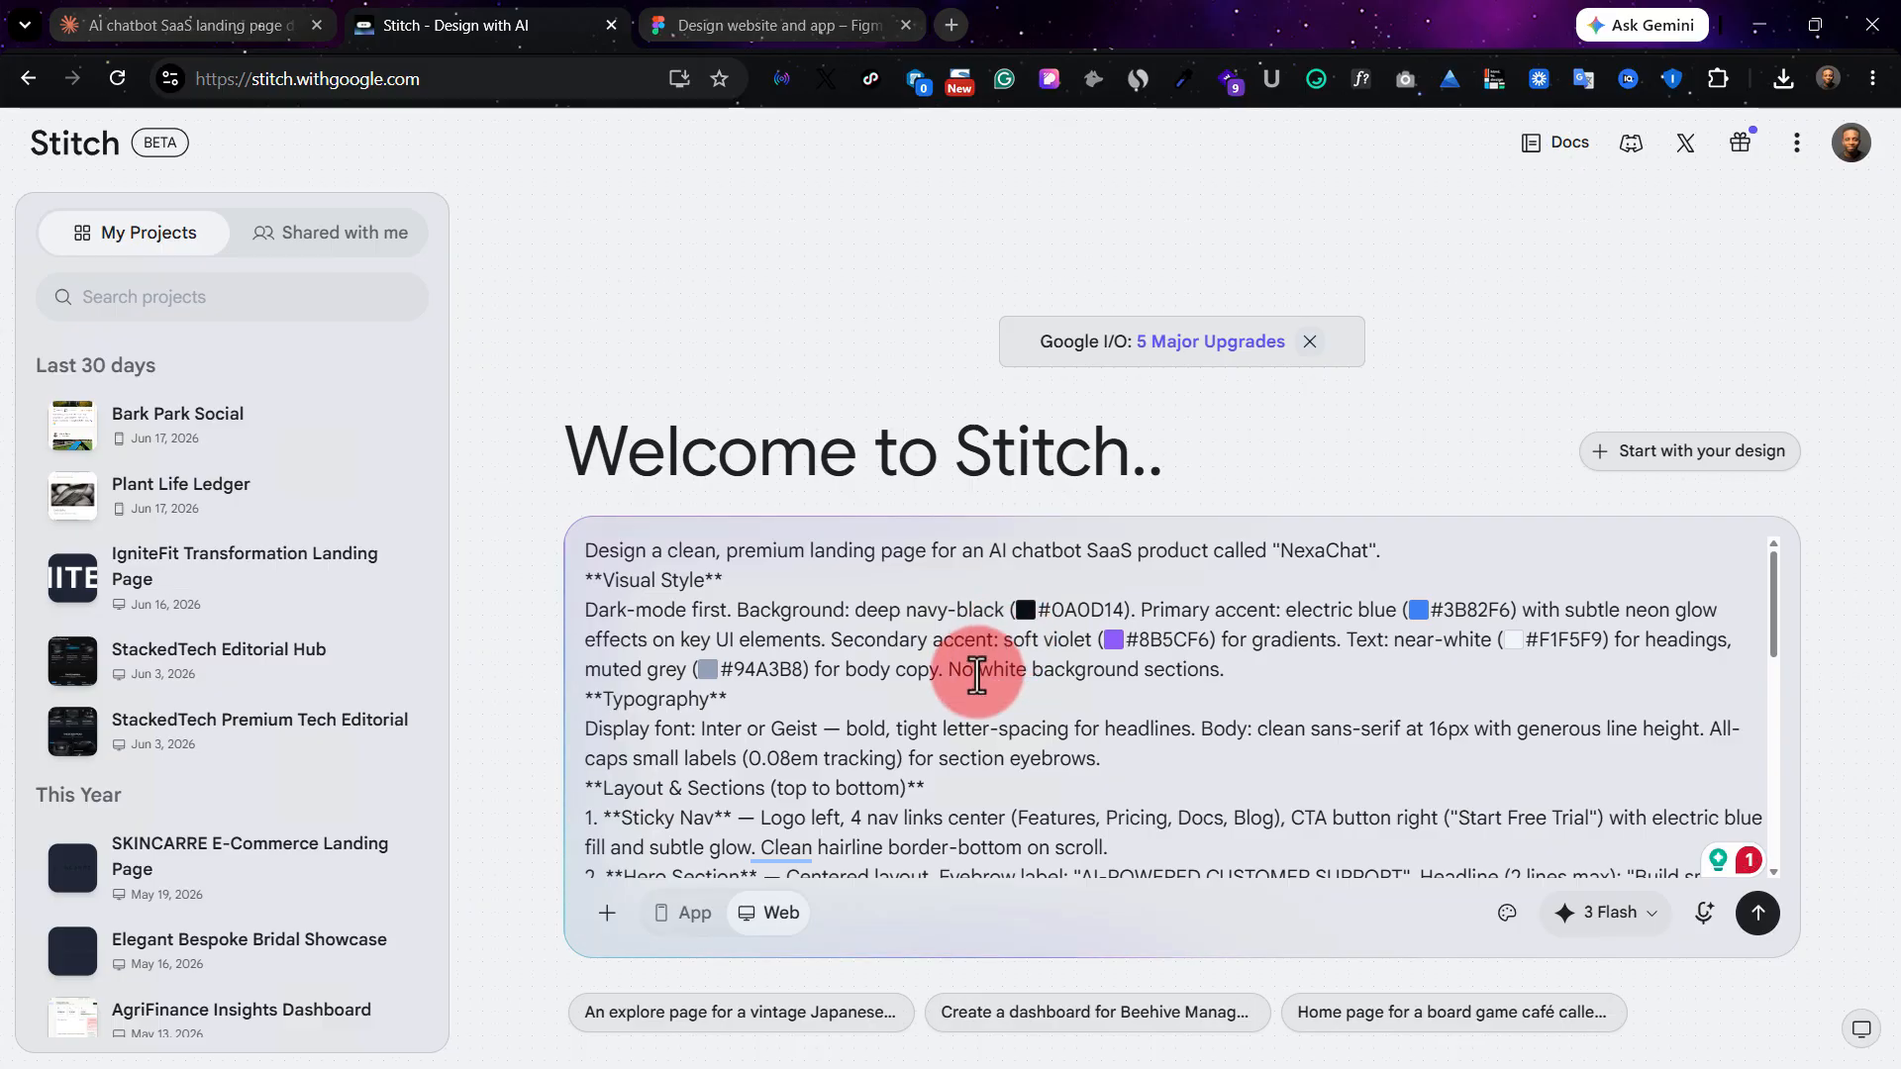
{"action": "scroll", "coordinate": [980, 627], "scroll_direction": "down", "scroll_amount": 8}
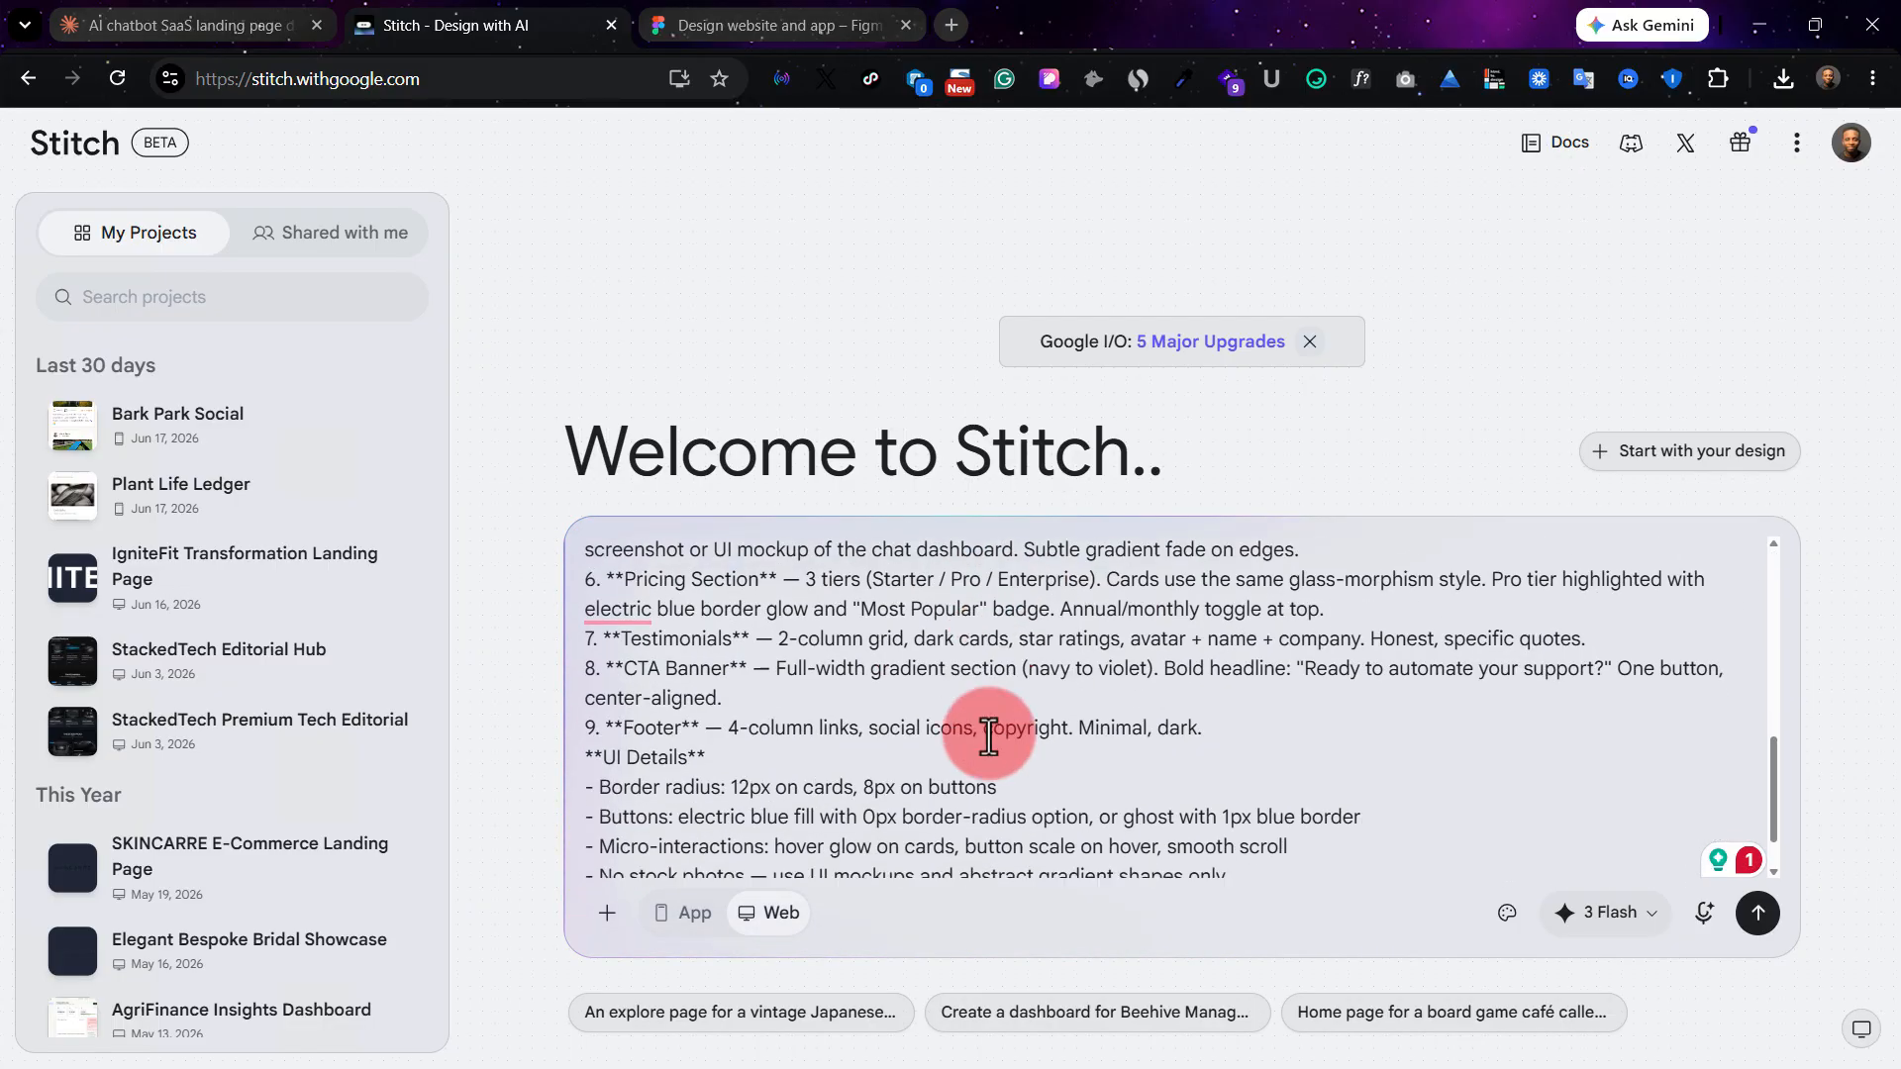
{"action": "scroll", "coordinate": [989, 737], "scroll_direction": "down", "scroll_amount": 5}
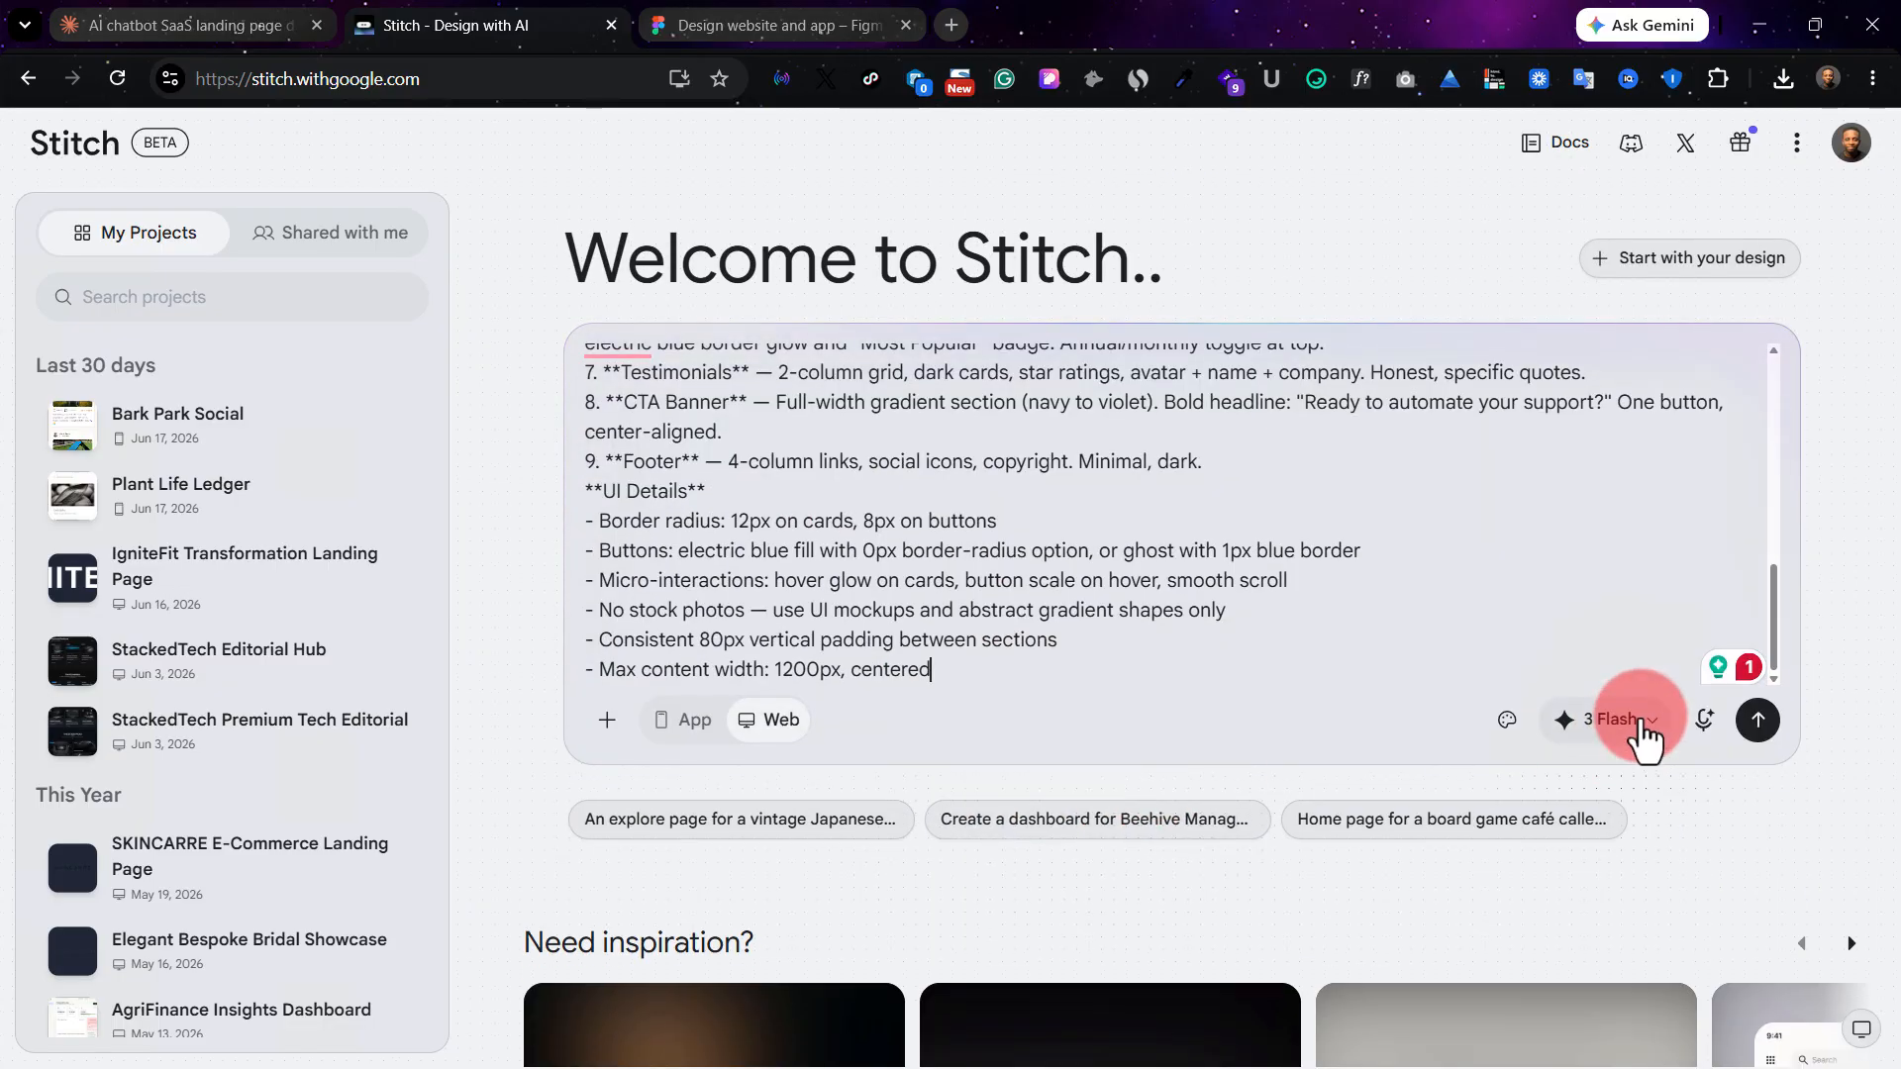
Generate the NexaChat design from the pasted prompt, keeping the 3 Flash model and the Web format.
{"action": "left_click", "coordinate": [1644, 733]}
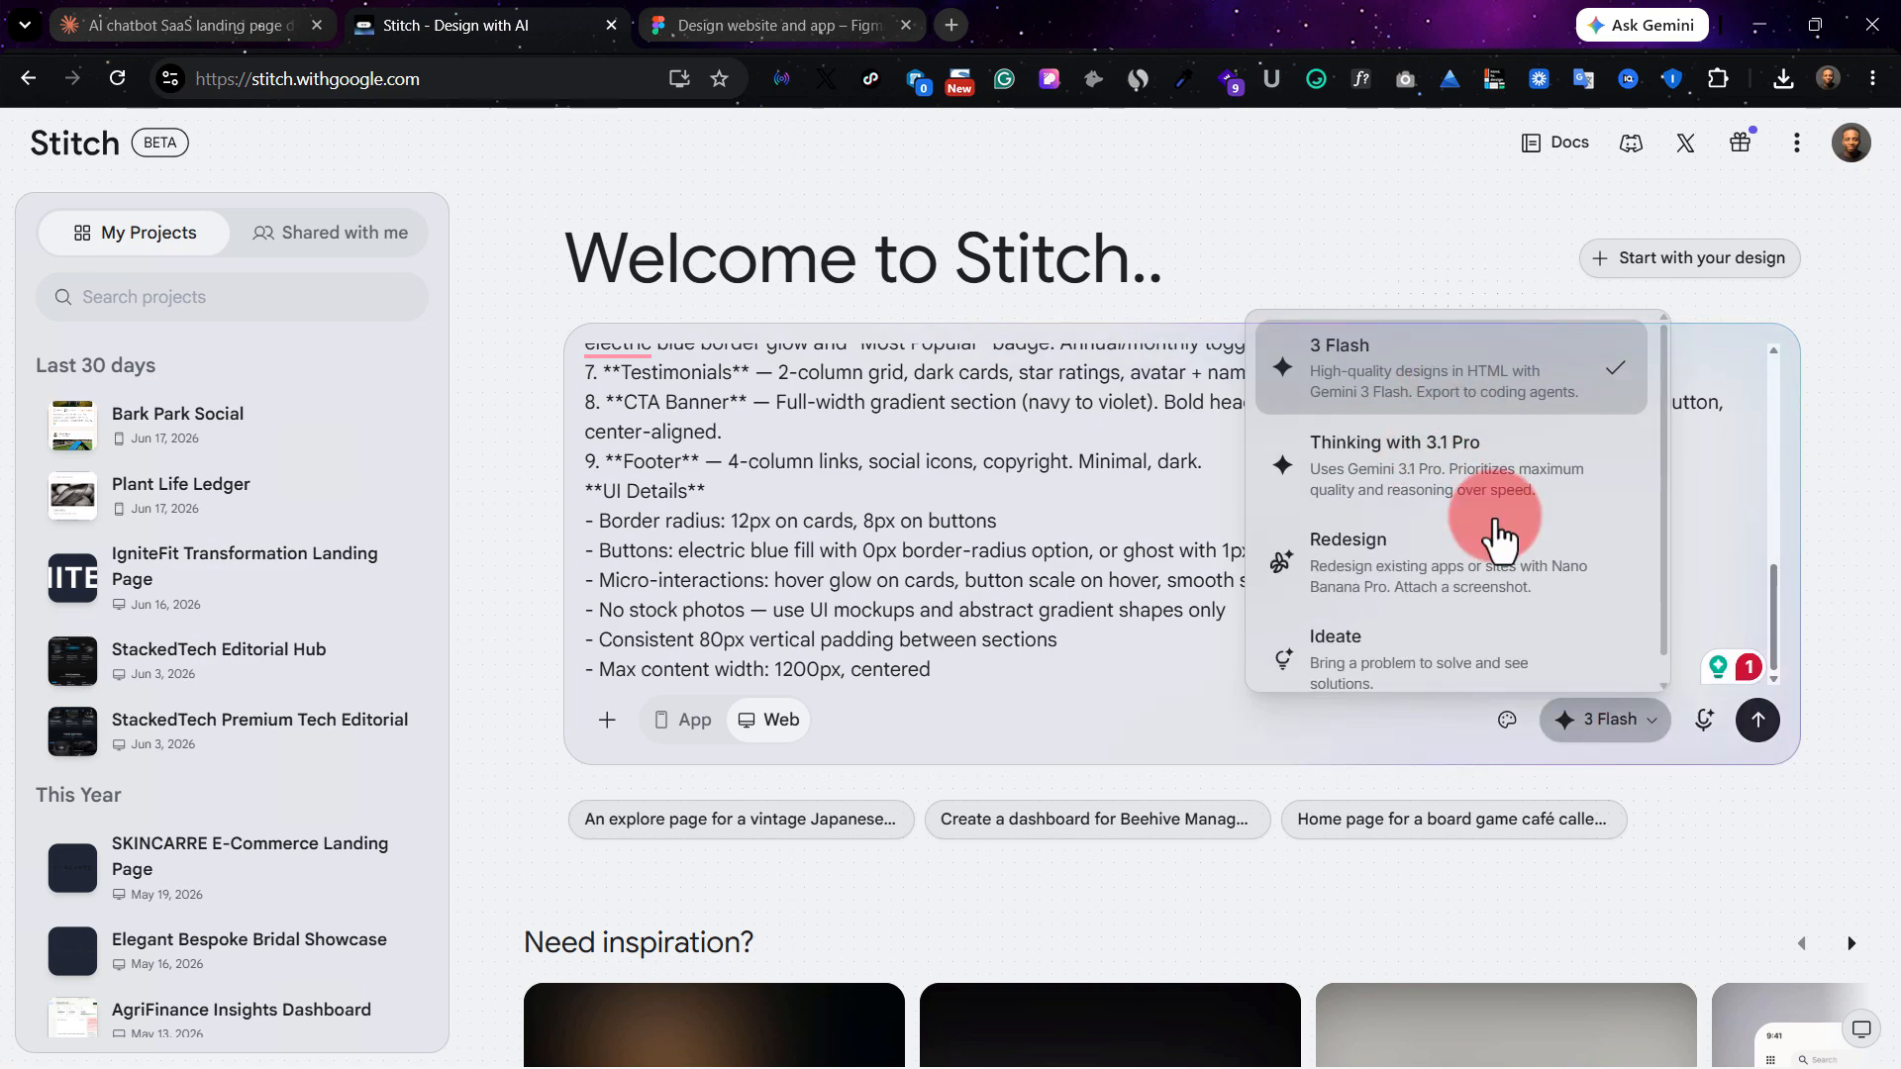
{"action": "left_click", "coordinate": [1467, 732]}
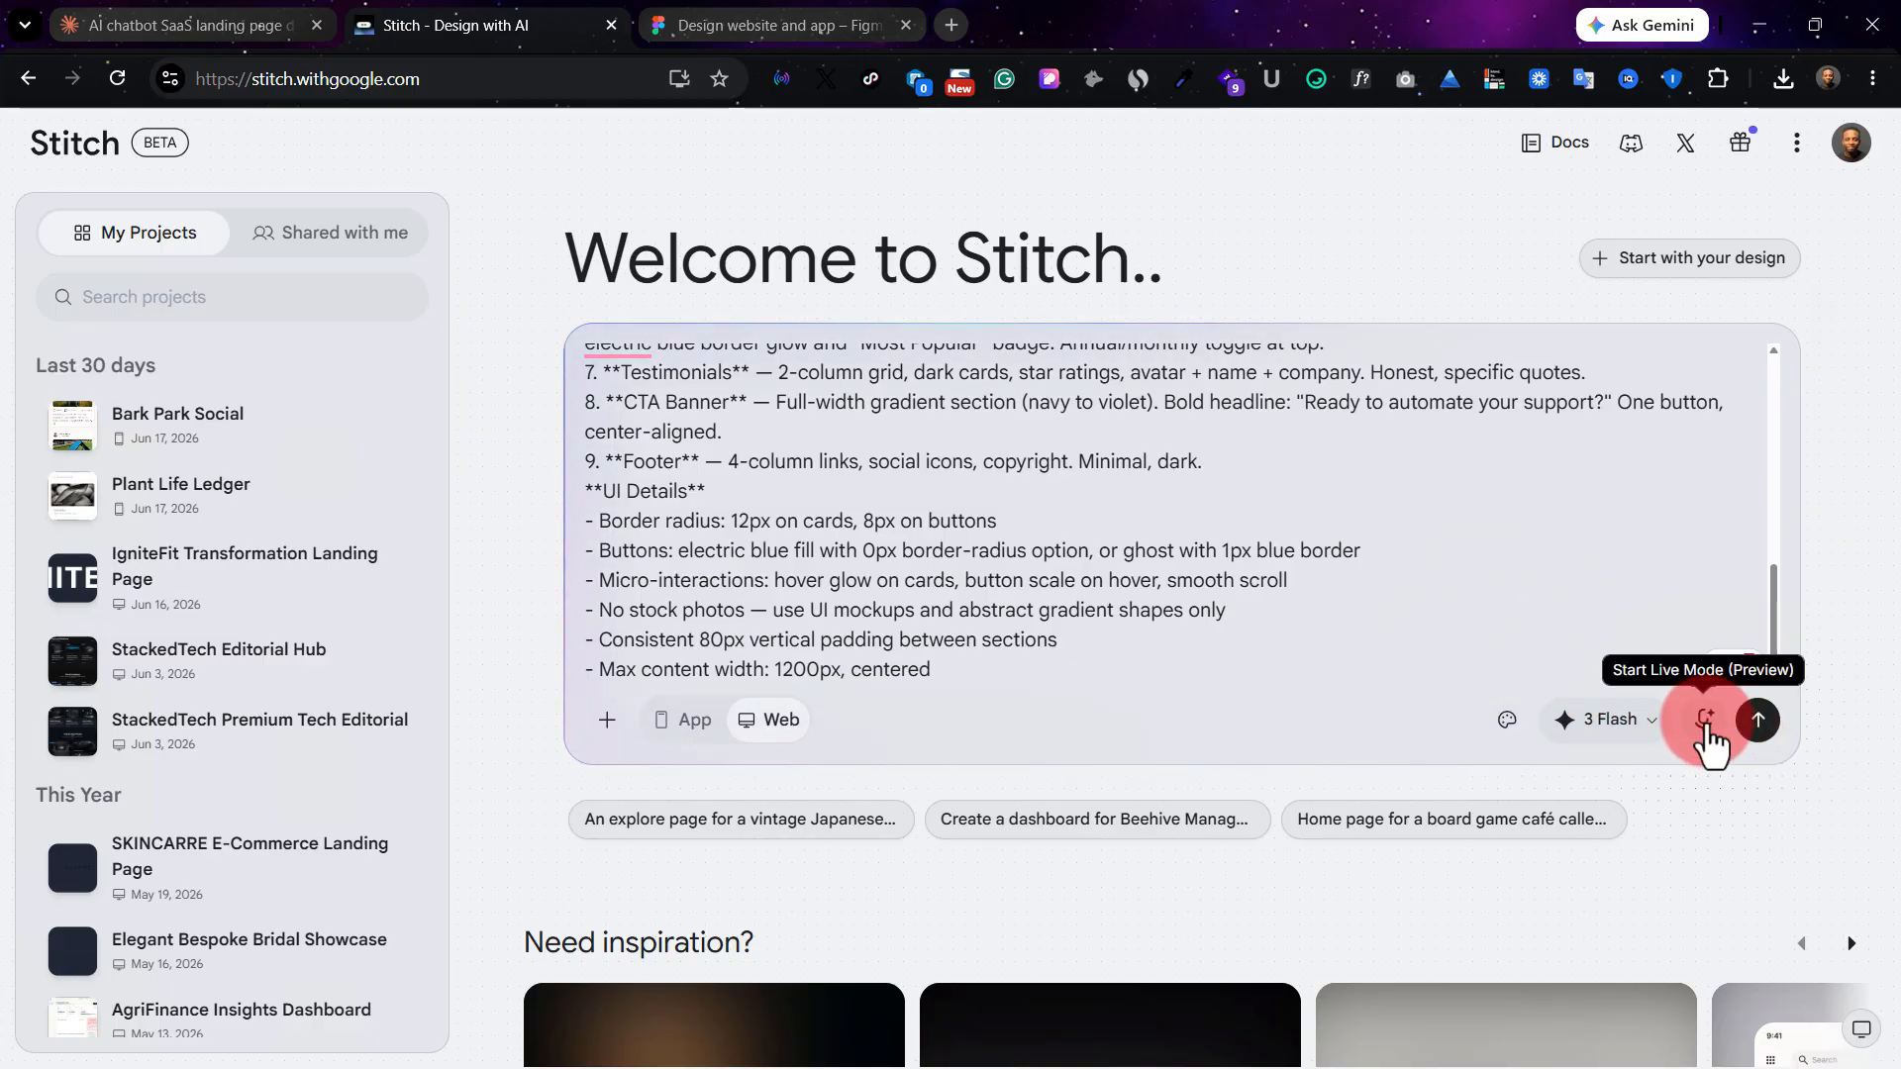
{"action": "left_click", "coordinate": [1753, 724]}
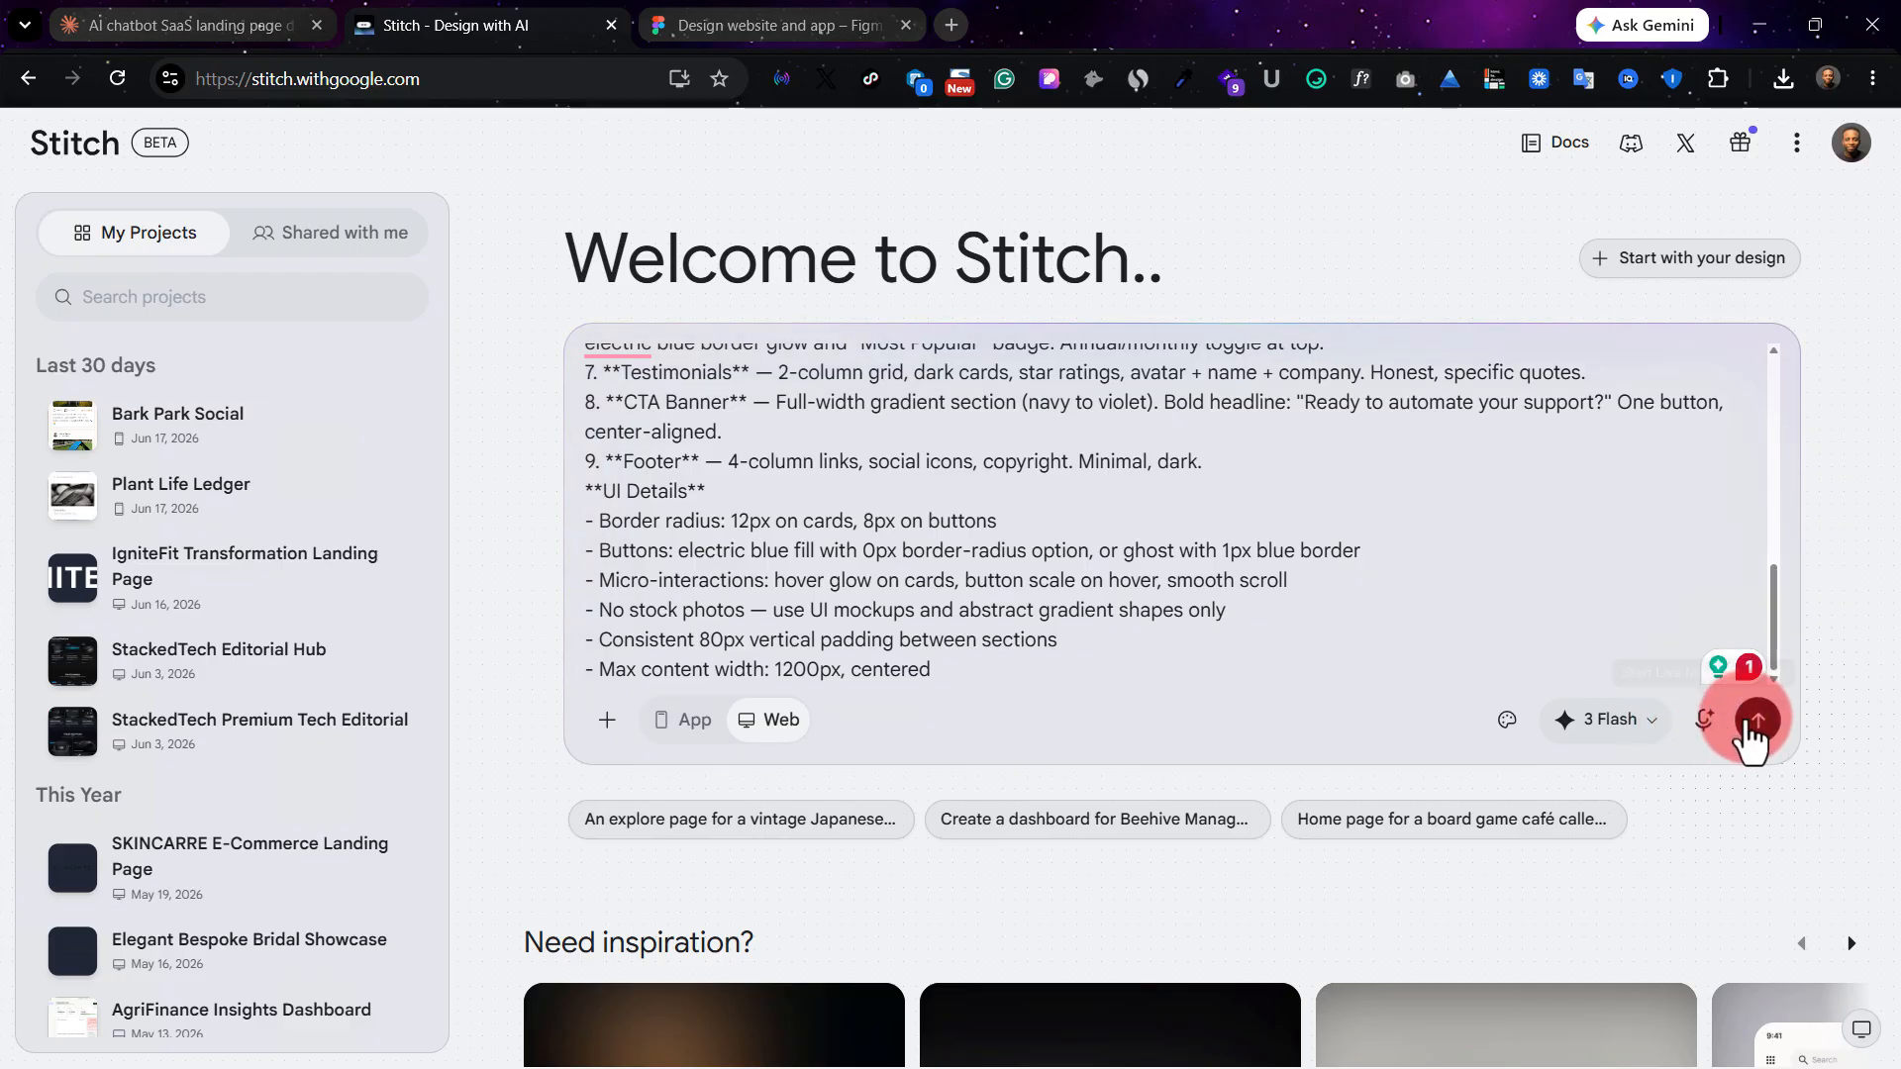
{"action": "left_click", "coordinate": [698, 728]}
{"action": "left_click", "coordinate": [785, 731]}
{"action": "left_click", "coordinate": [703, 733]}
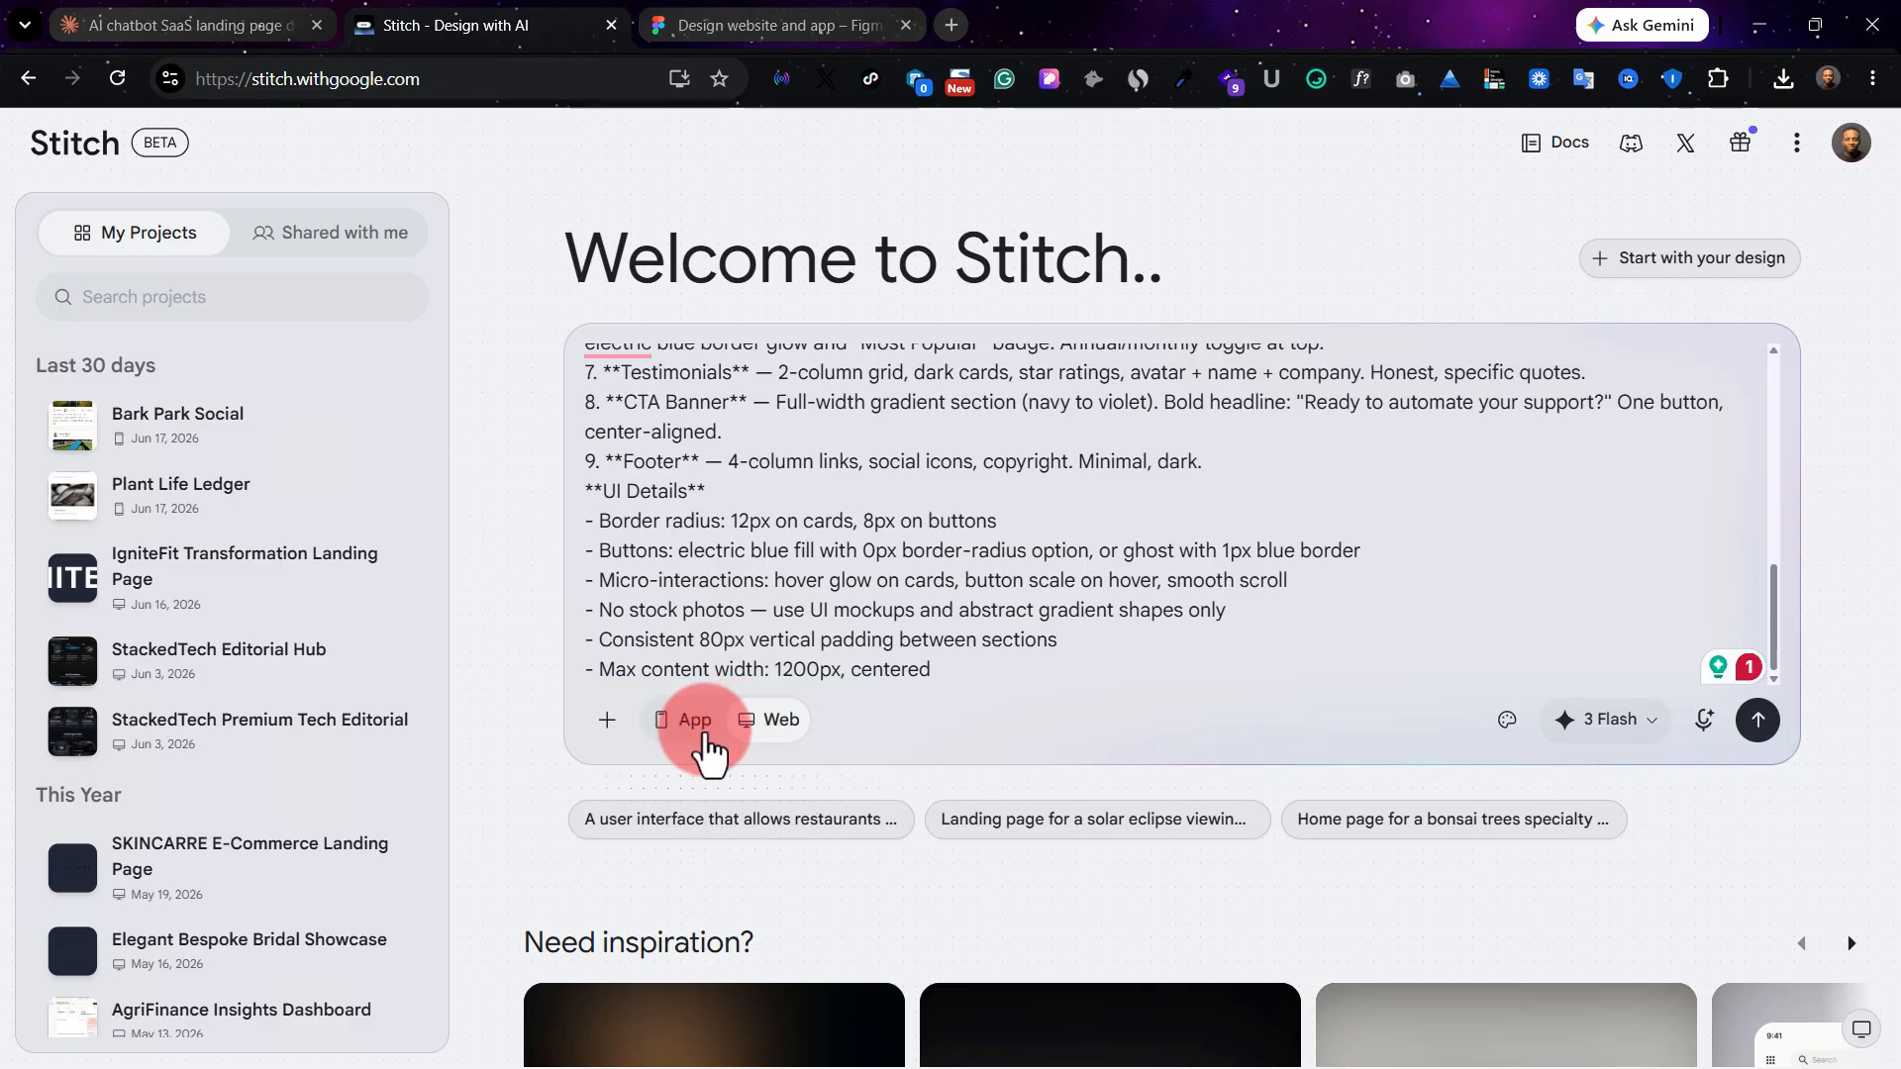
{"action": "scroll", "coordinate": [800, 594], "scroll_direction": "up", "scroll_amount": 10}
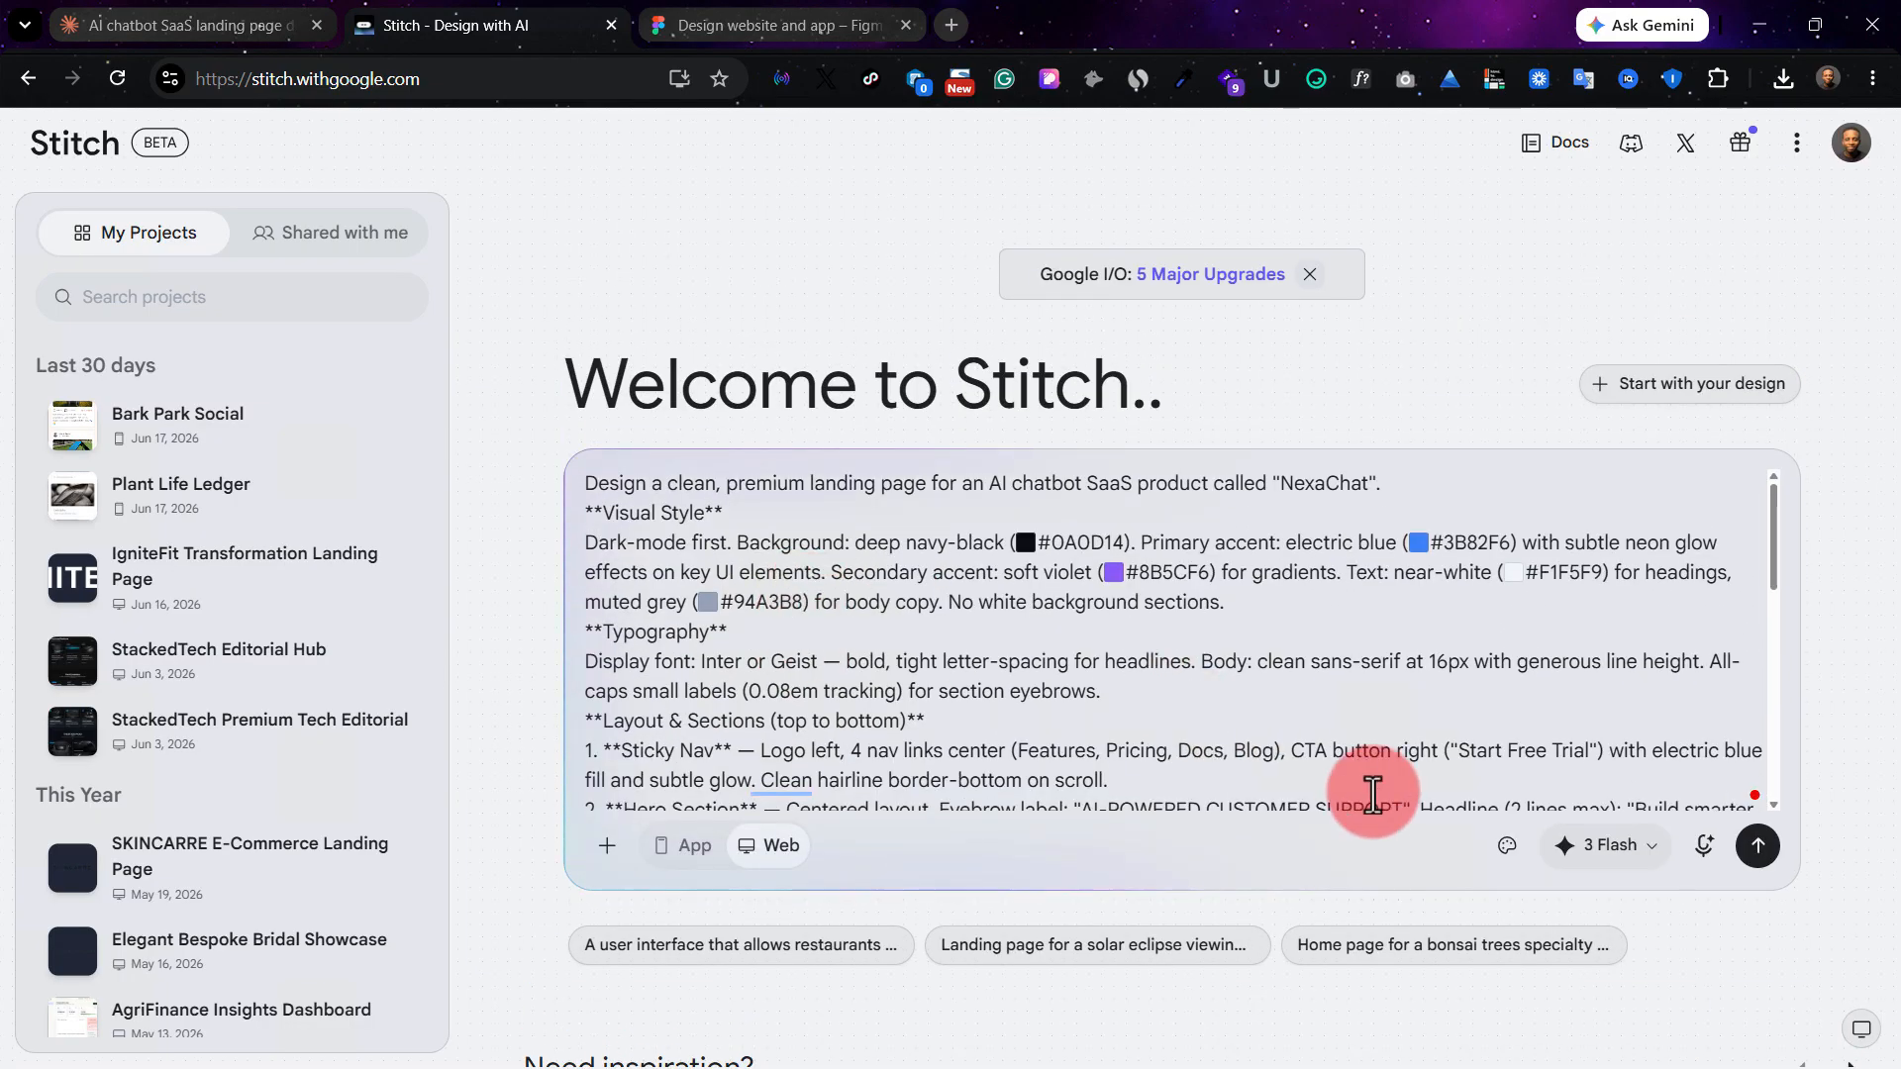
{"action": "left_click", "coordinate": [1760, 846]}
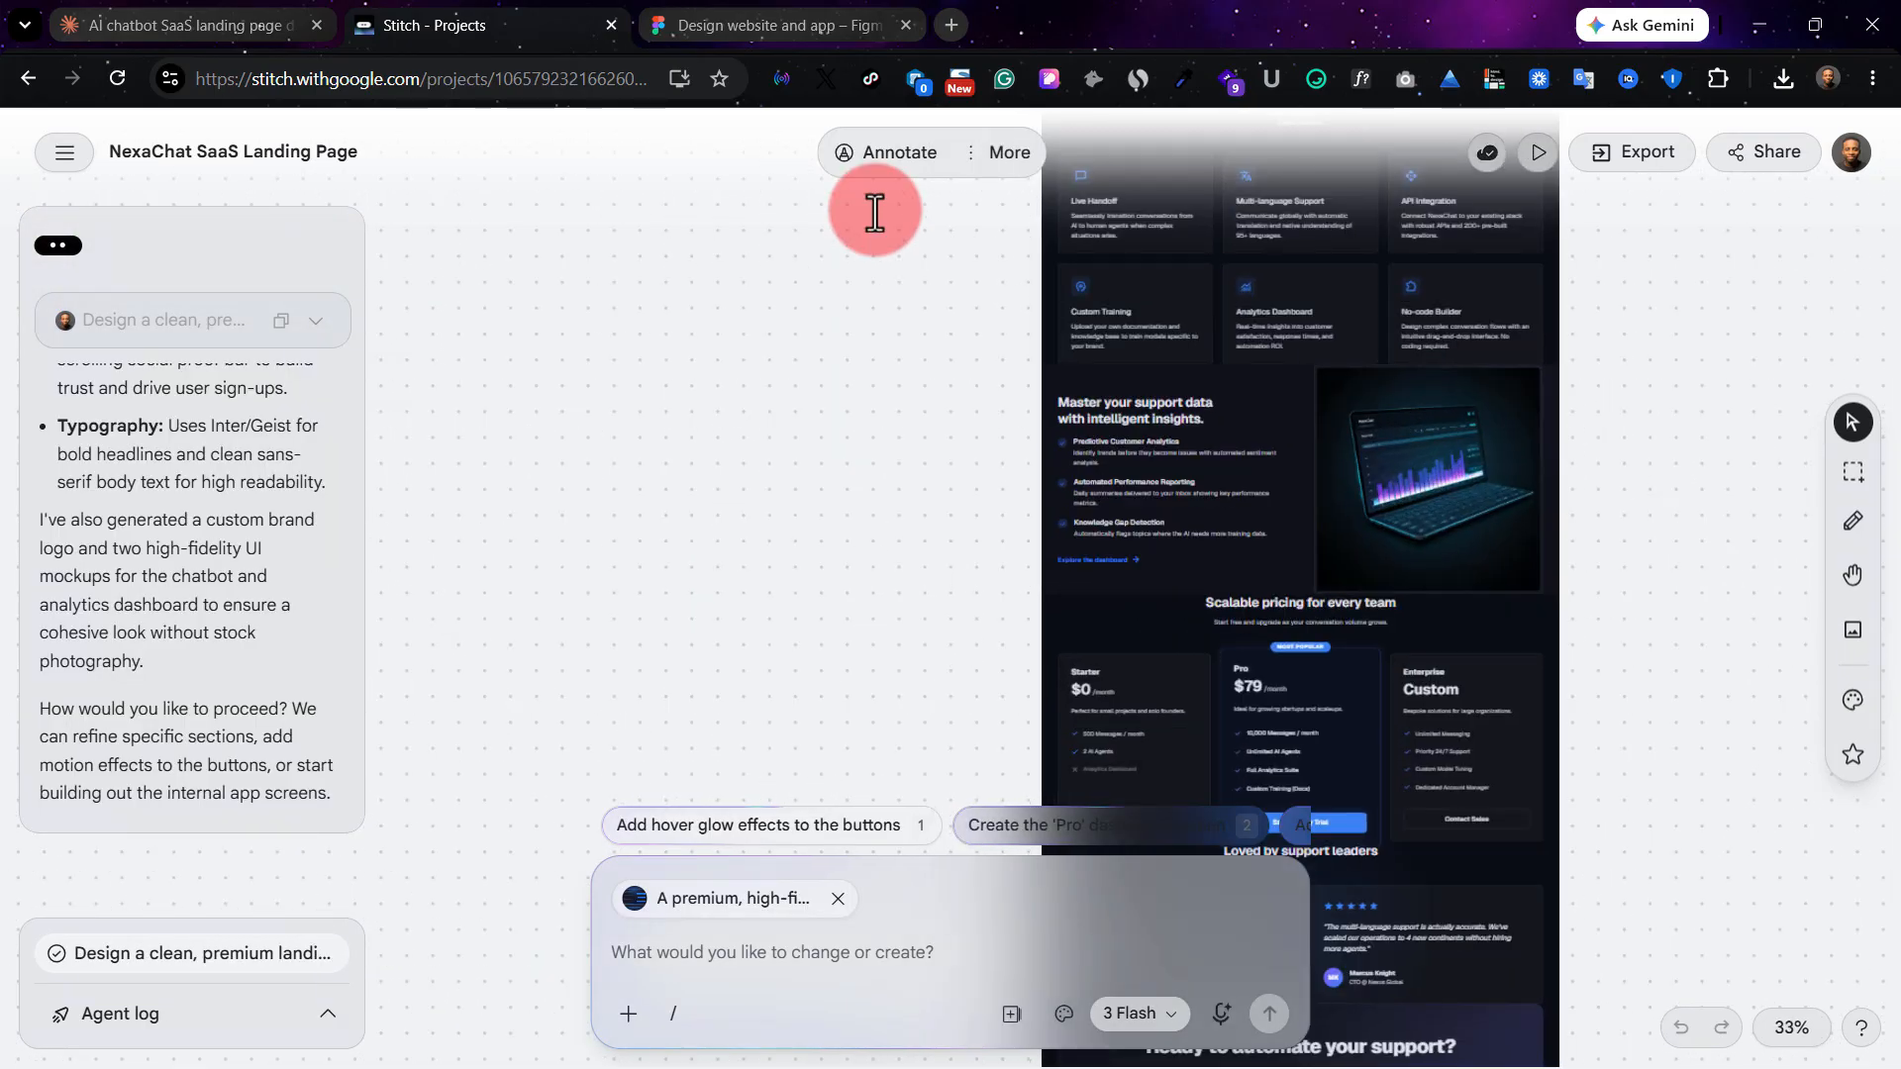
Examine the generated chatbot and AI analytics dashboard mockup images up close on the canvas.
{"action": "scroll", "coordinate": [875, 212], "scroll_direction": "up", "scroll_amount": 12}
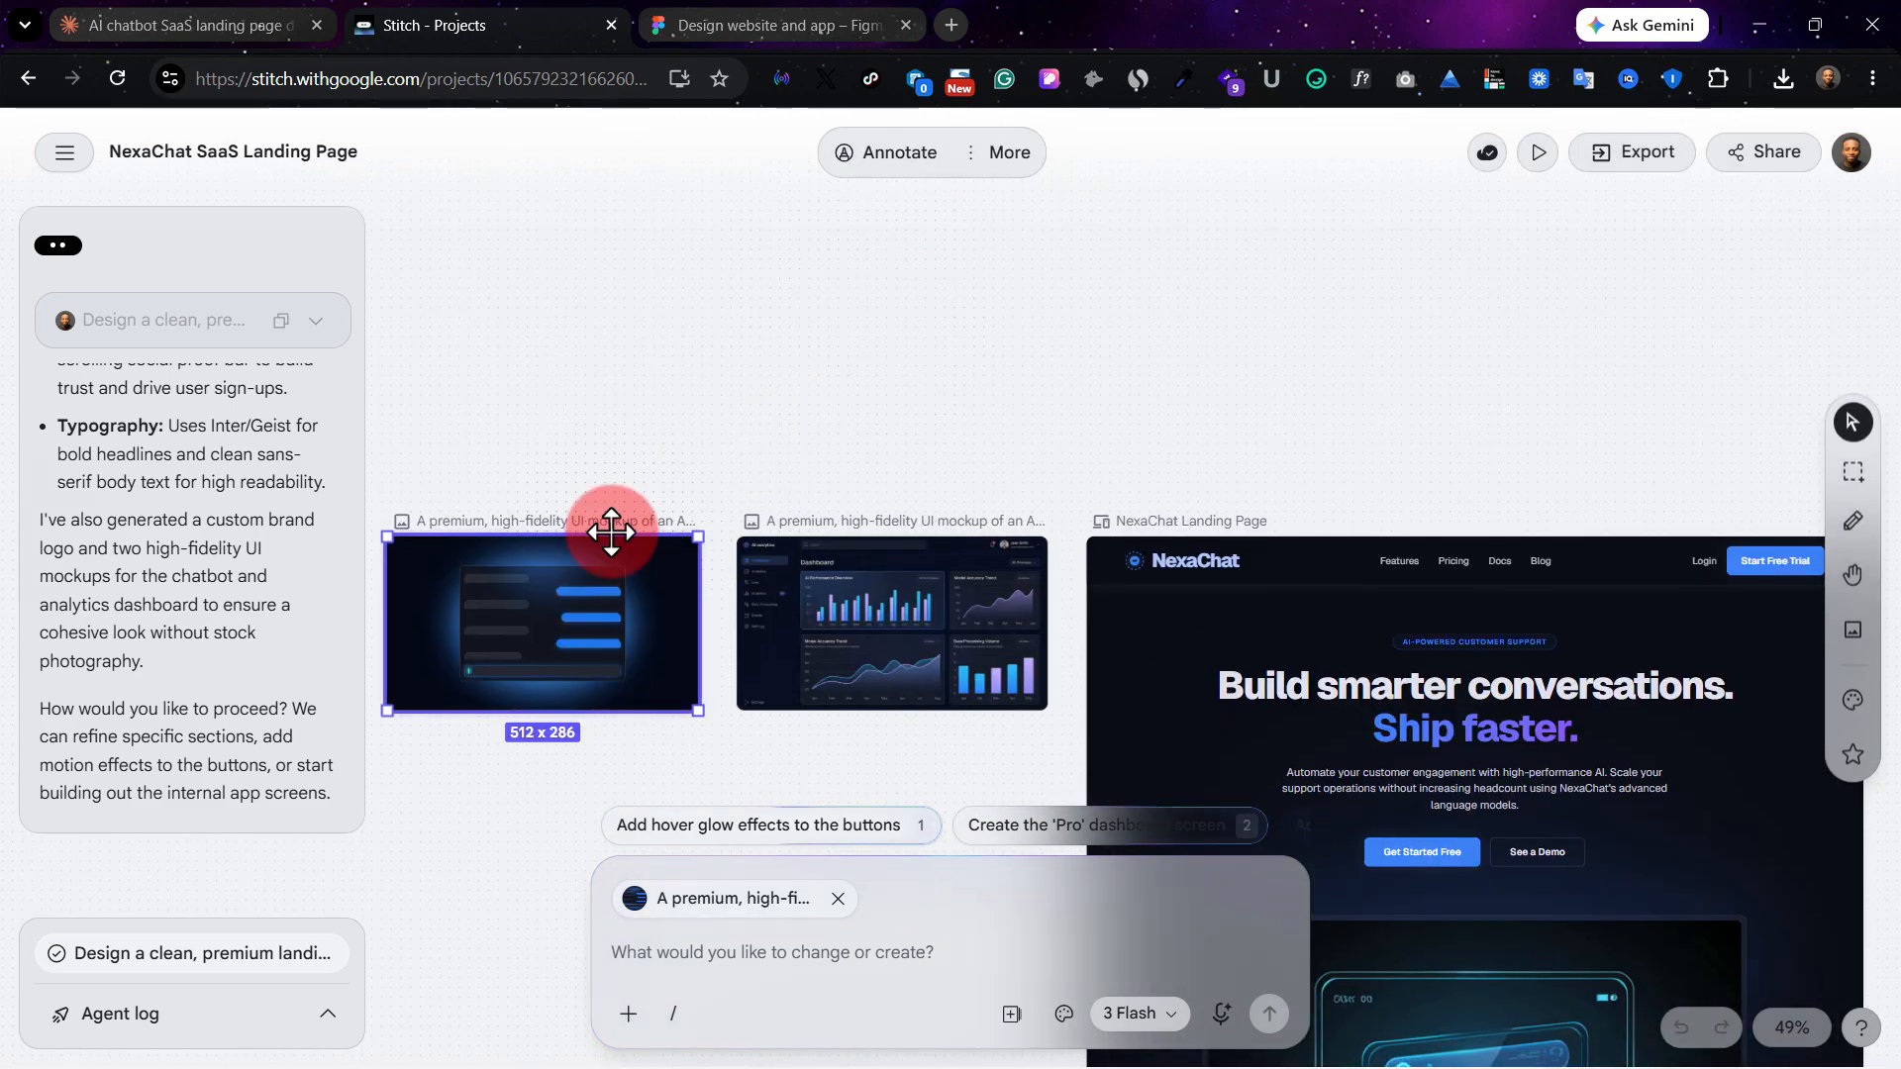
{"action": "key", "text": "ctrl+plus"}
{"action": "key", "text": "ctrl+plus"}
{"action": "key", "text": "ctrl+plus"}
{"action": "key", "text": "ctrl+plus"}
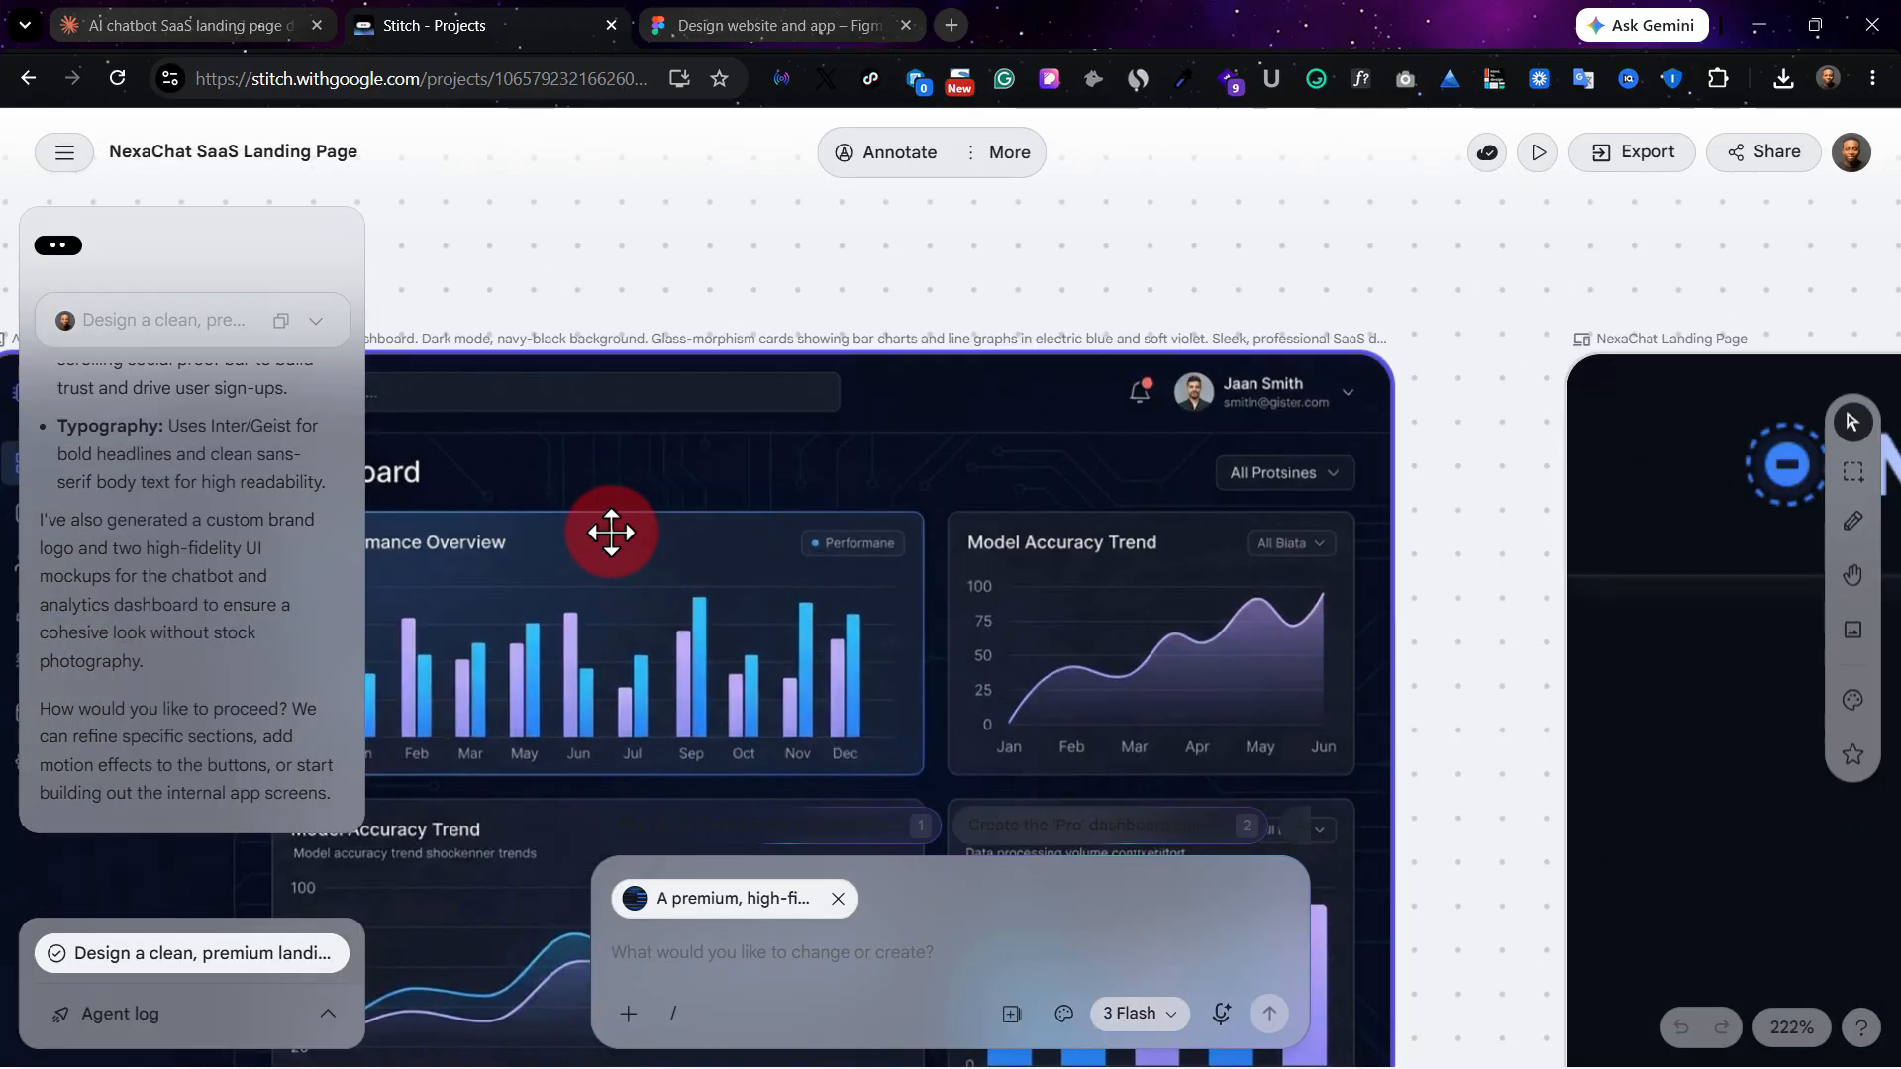
{"action": "key", "text": "ctrl+plus"}
{"action": "scroll", "coordinate": [1090, 441], "scroll_direction": "left", "scroll_amount": 2}
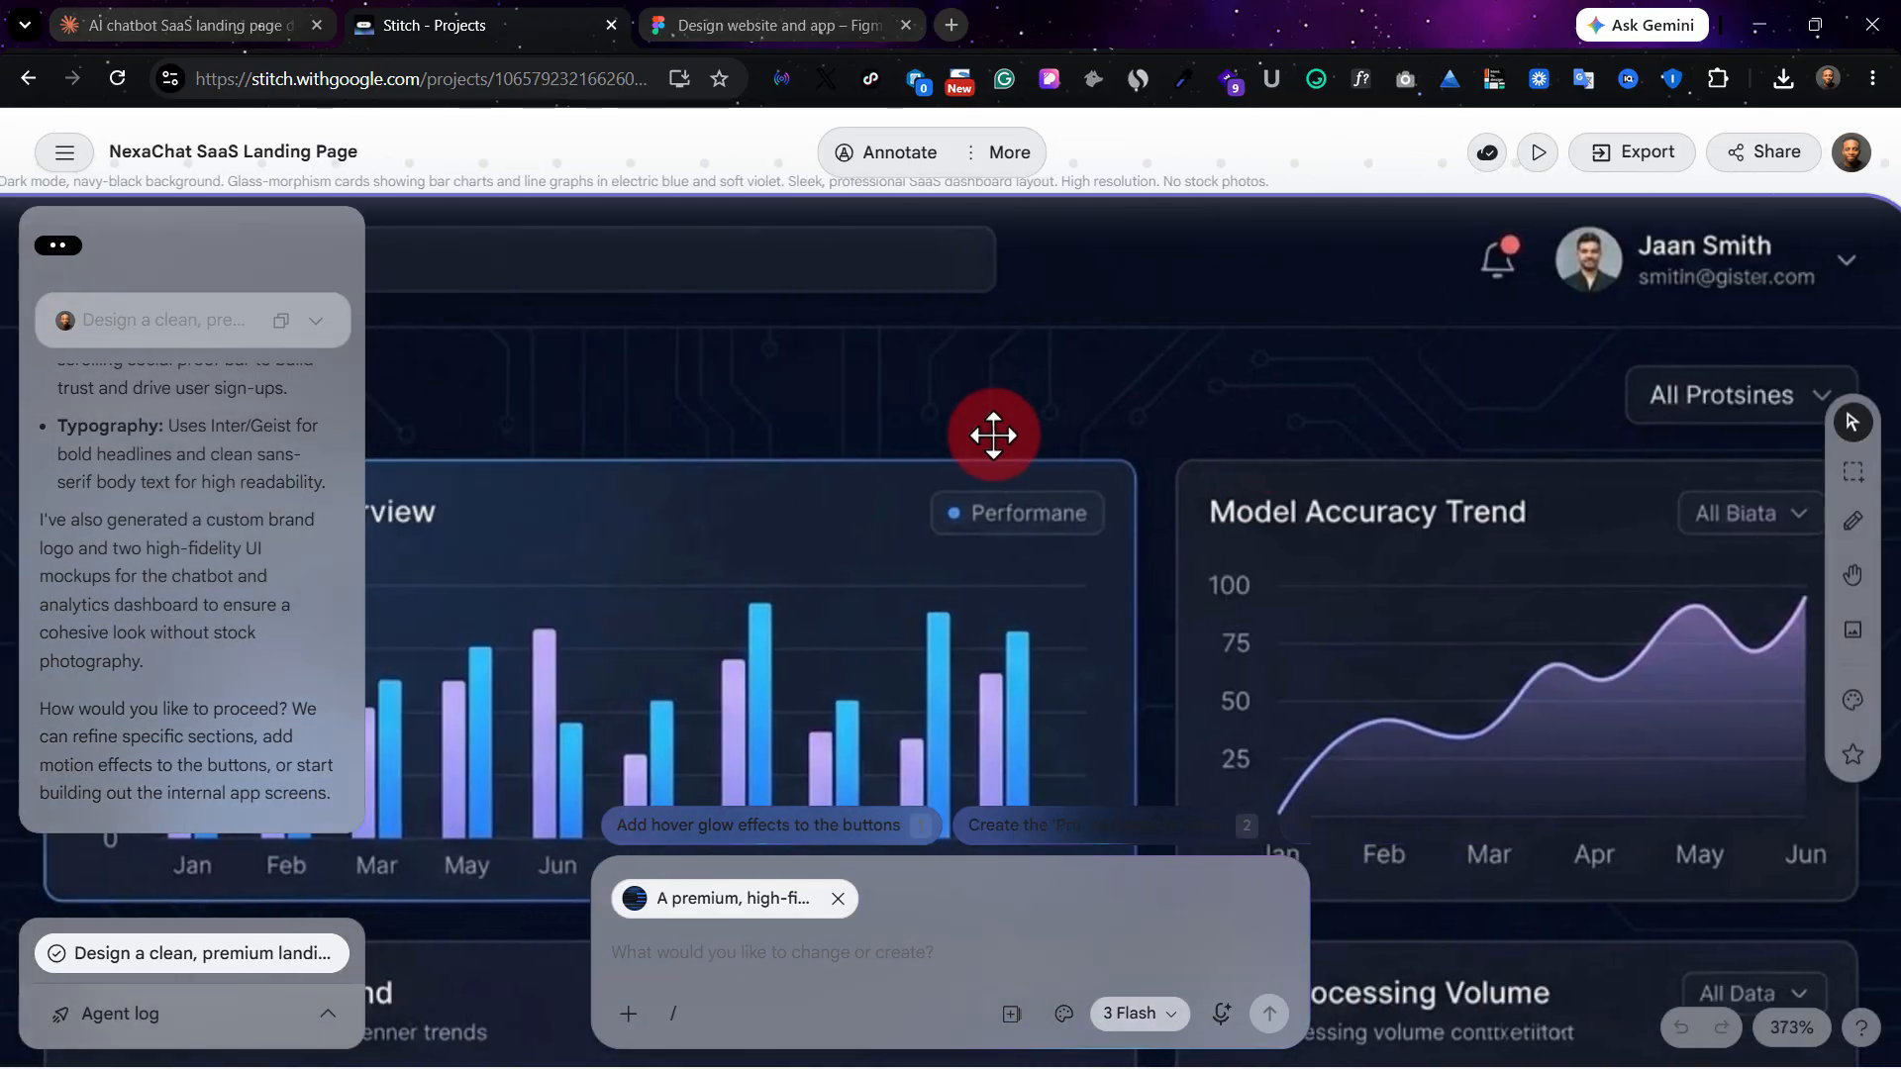
{"action": "scroll", "coordinate": [993, 434], "scroll_direction": "left", "scroll_amount": 15}
{"action": "scroll", "coordinate": [1007, 426], "scroll_direction": "right", "scroll_amount": 5}
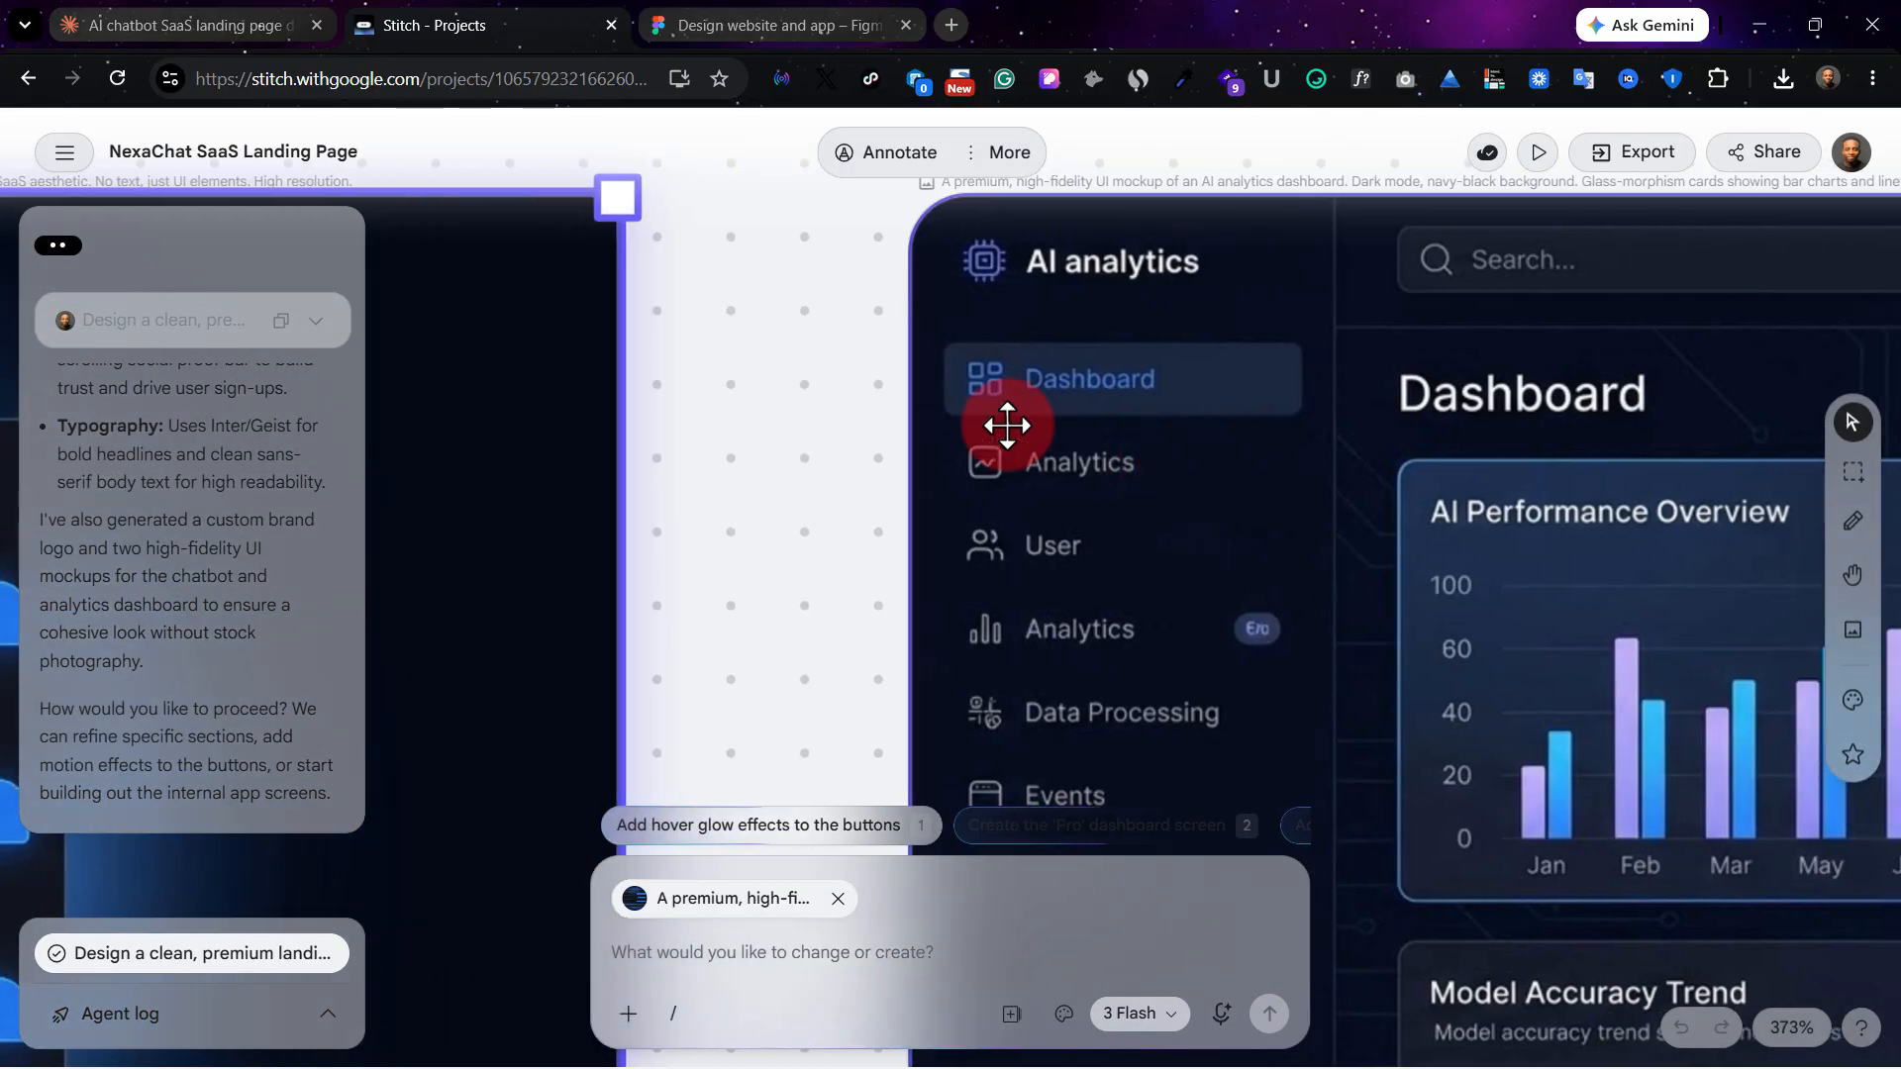
{"action": "scroll", "coordinate": [1007, 426], "scroll_direction": "right", "scroll_amount": 1}
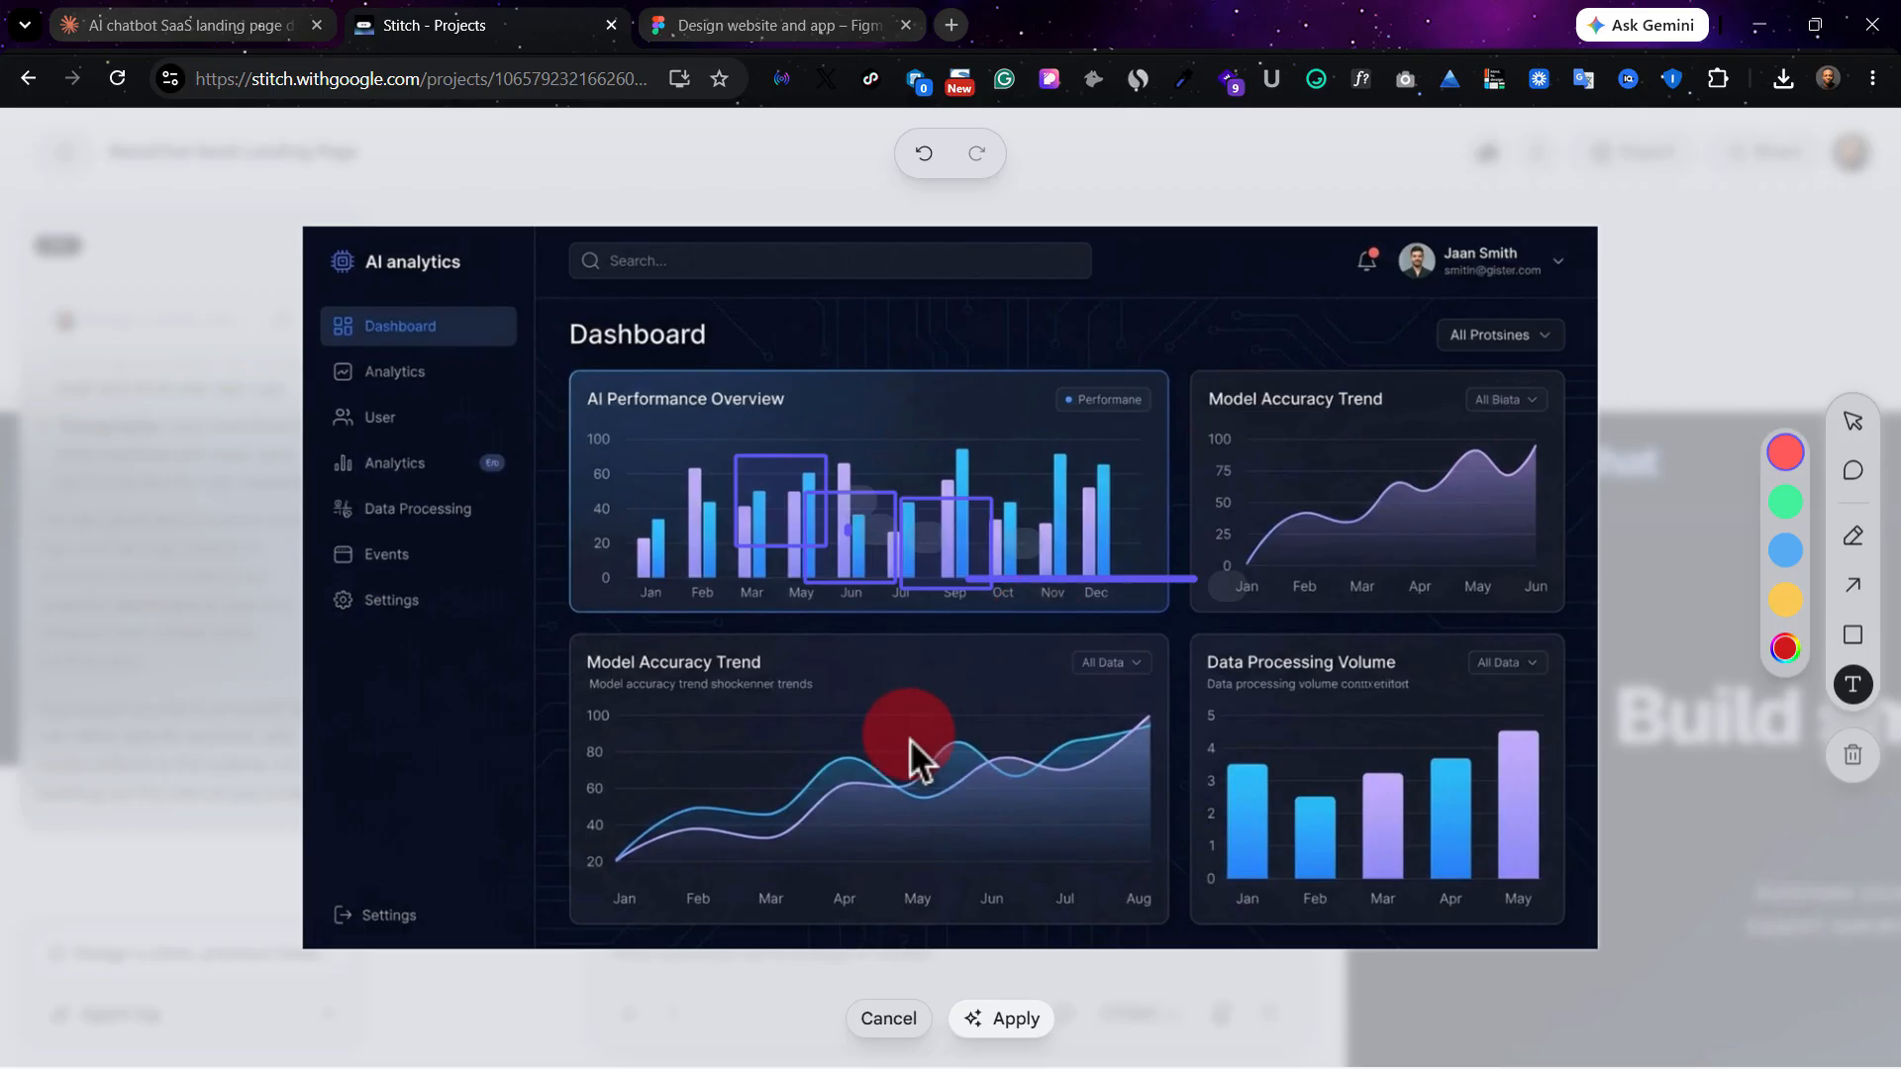
Exit annotation of the AI analytics dashboard mockup and discard the draft annotations.
{"action": "left_click", "coordinate": [869, 1020]}
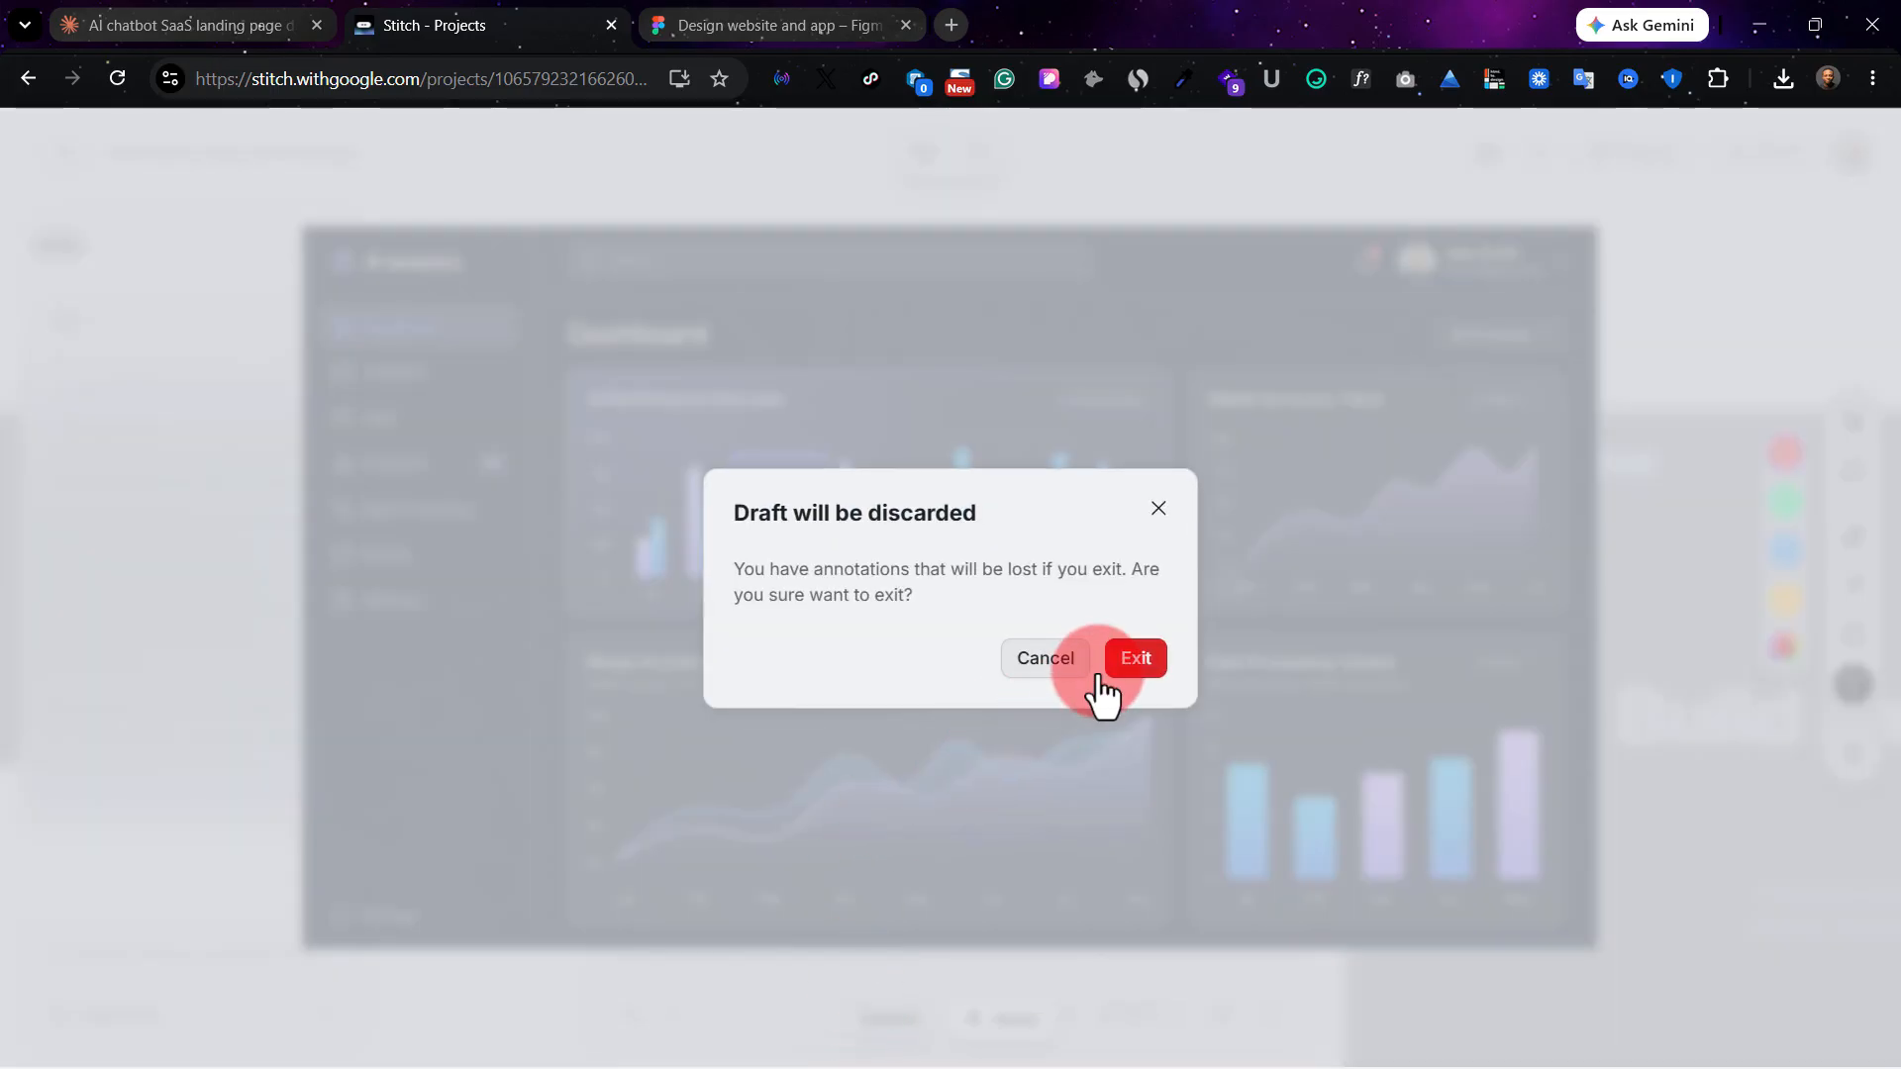
{"action": "left_click", "coordinate": [1137, 669]}
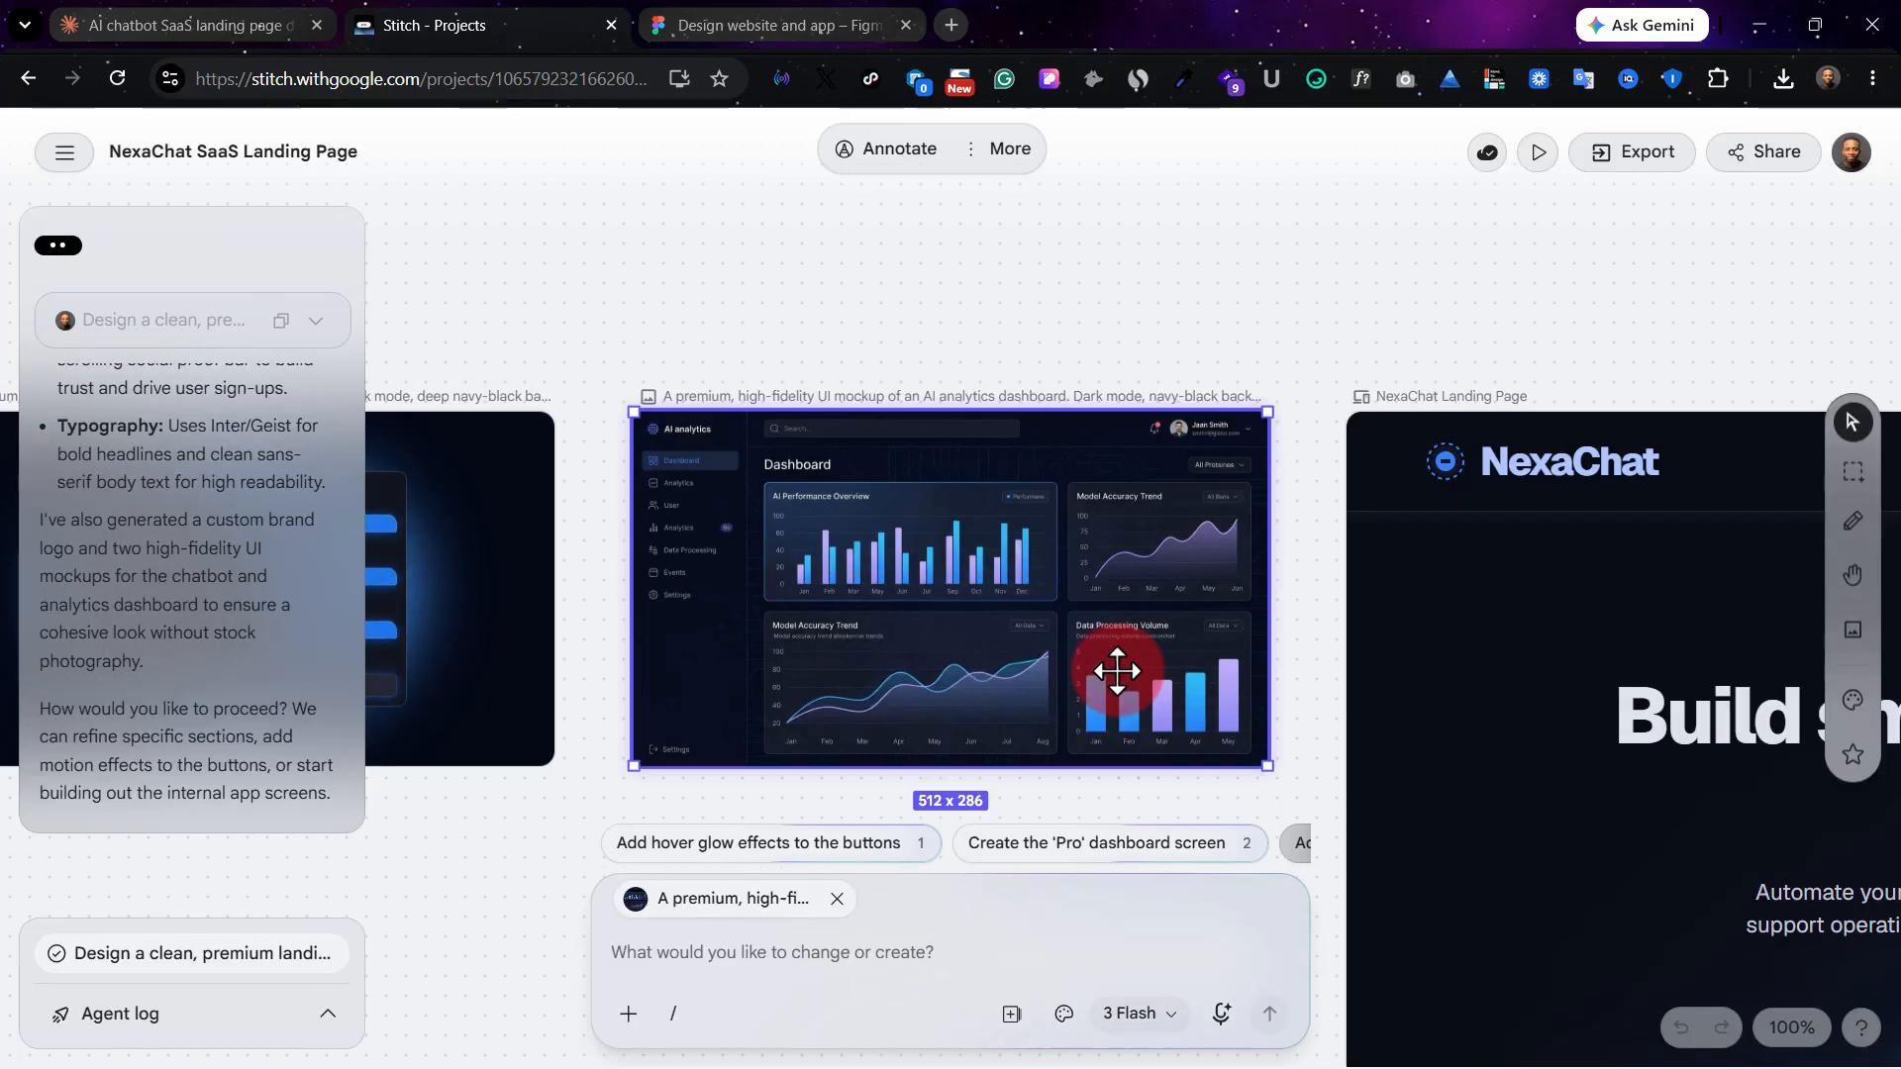
Examine the generated NexaChat landing page from the navigation and hero section through features, pricing and testimonials to the footer.
{"action": "scroll", "coordinate": [964, 602], "scroll_direction": "right", "scroll_amount": 9}
{"action": "scroll", "coordinate": [1039, 595], "scroll_direction": "right", "scroll_amount": 4}
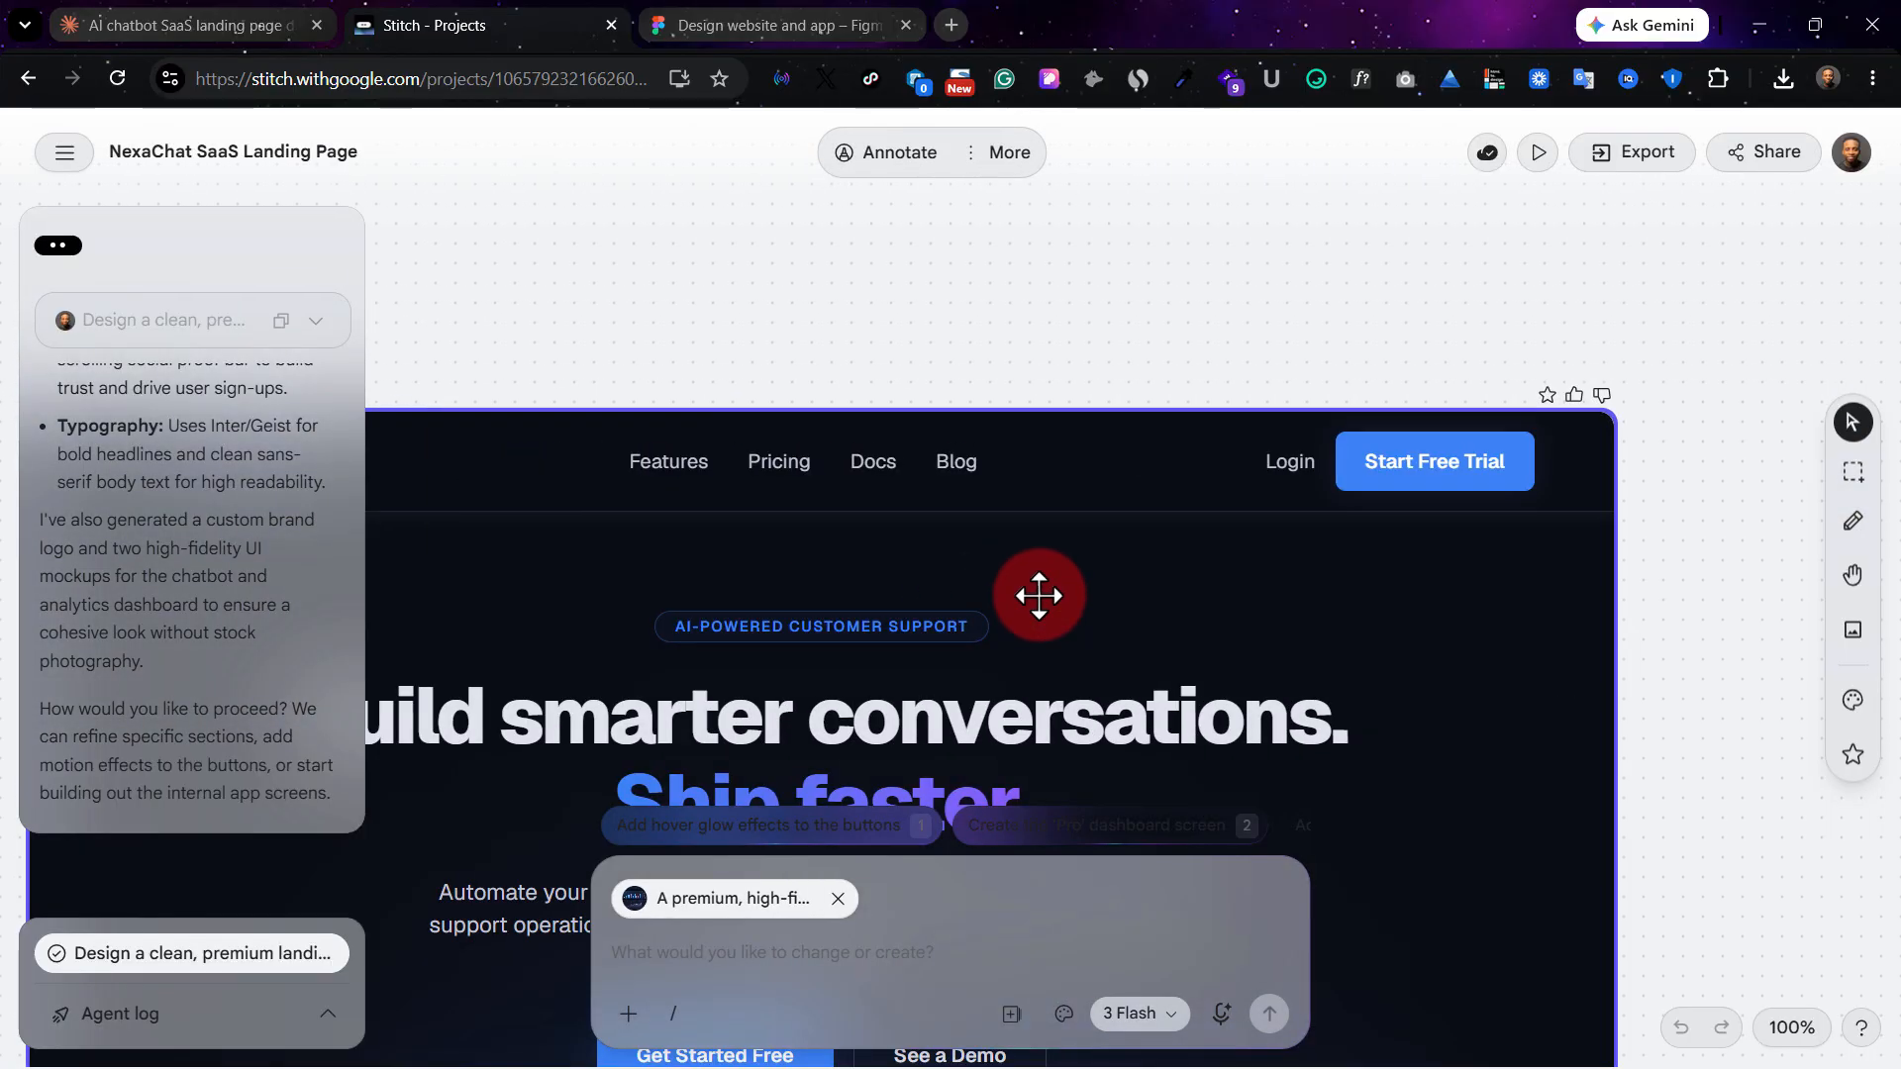
{"action": "scroll", "coordinate": [1038, 596], "scroll_direction": "down", "scroll_amount": 4}
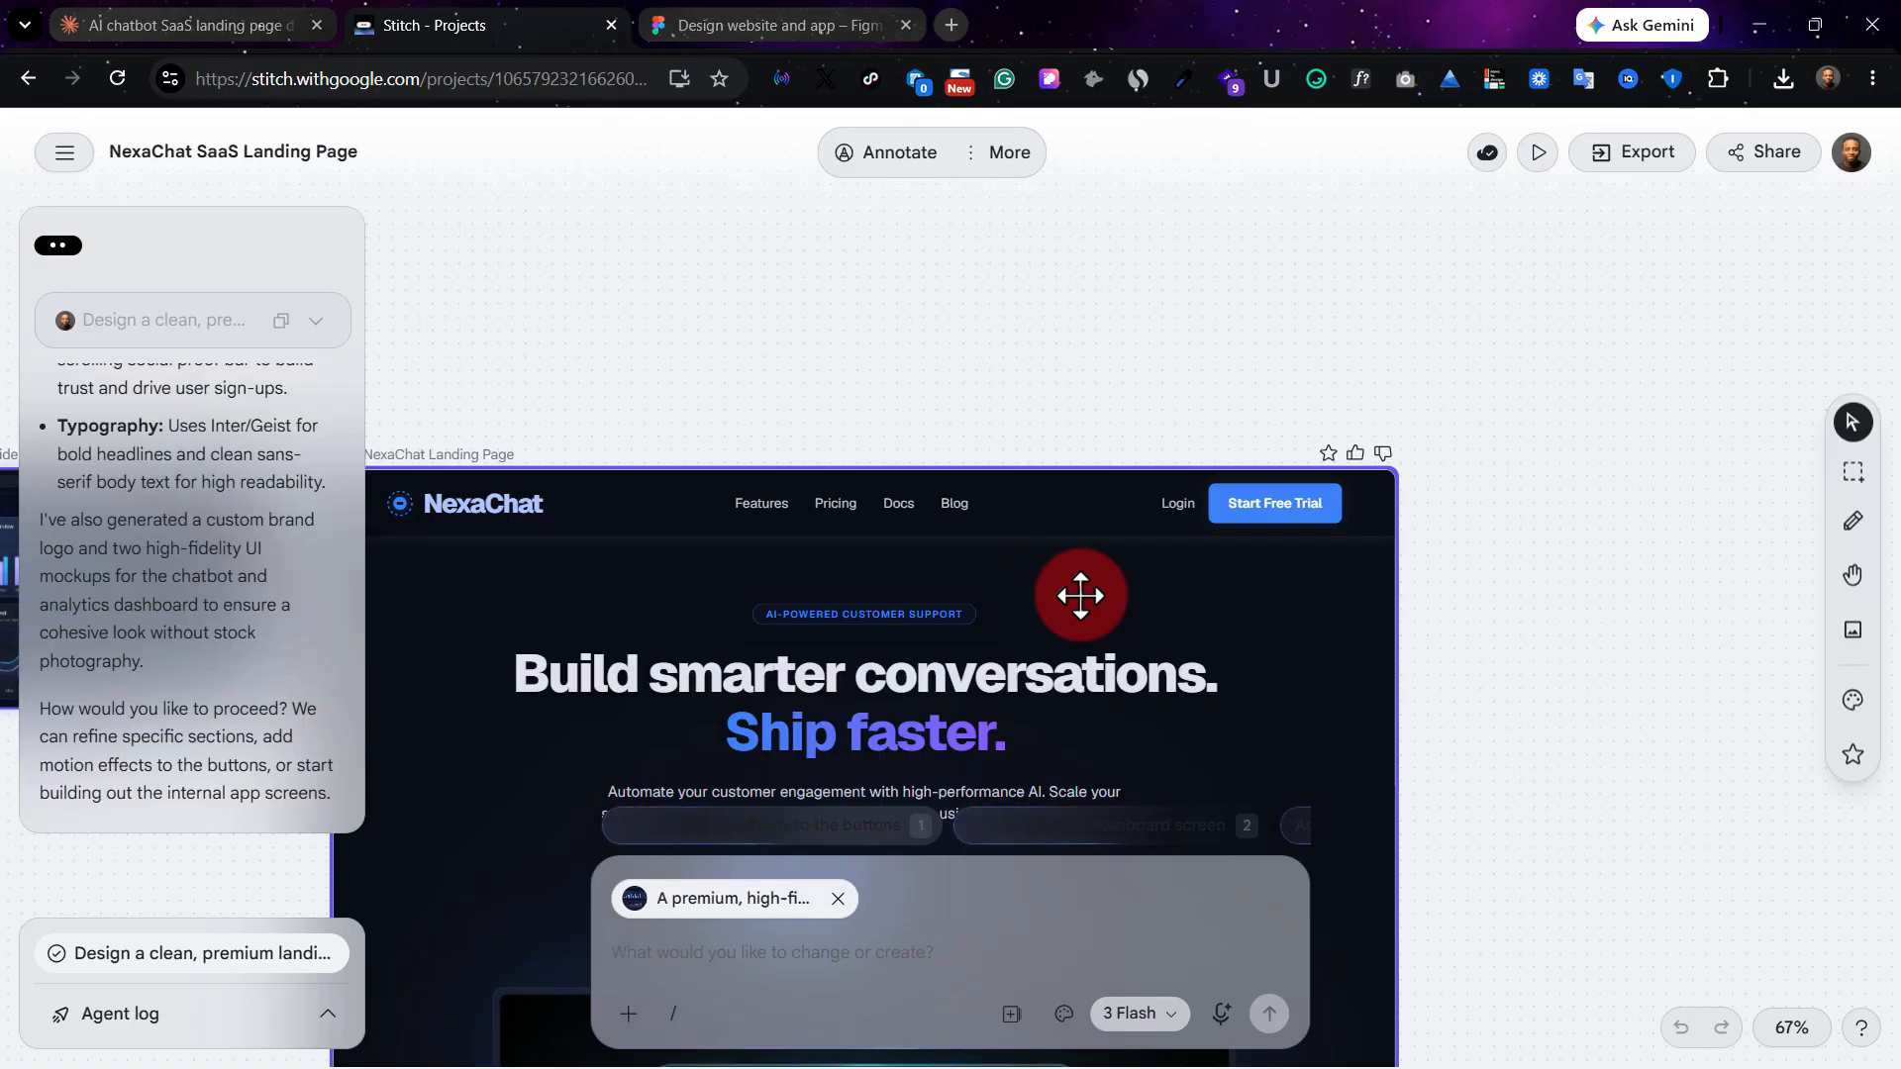
{"action": "scroll", "coordinate": [1080, 595], "scroll_direction": "down", "scroll_amount": 5}
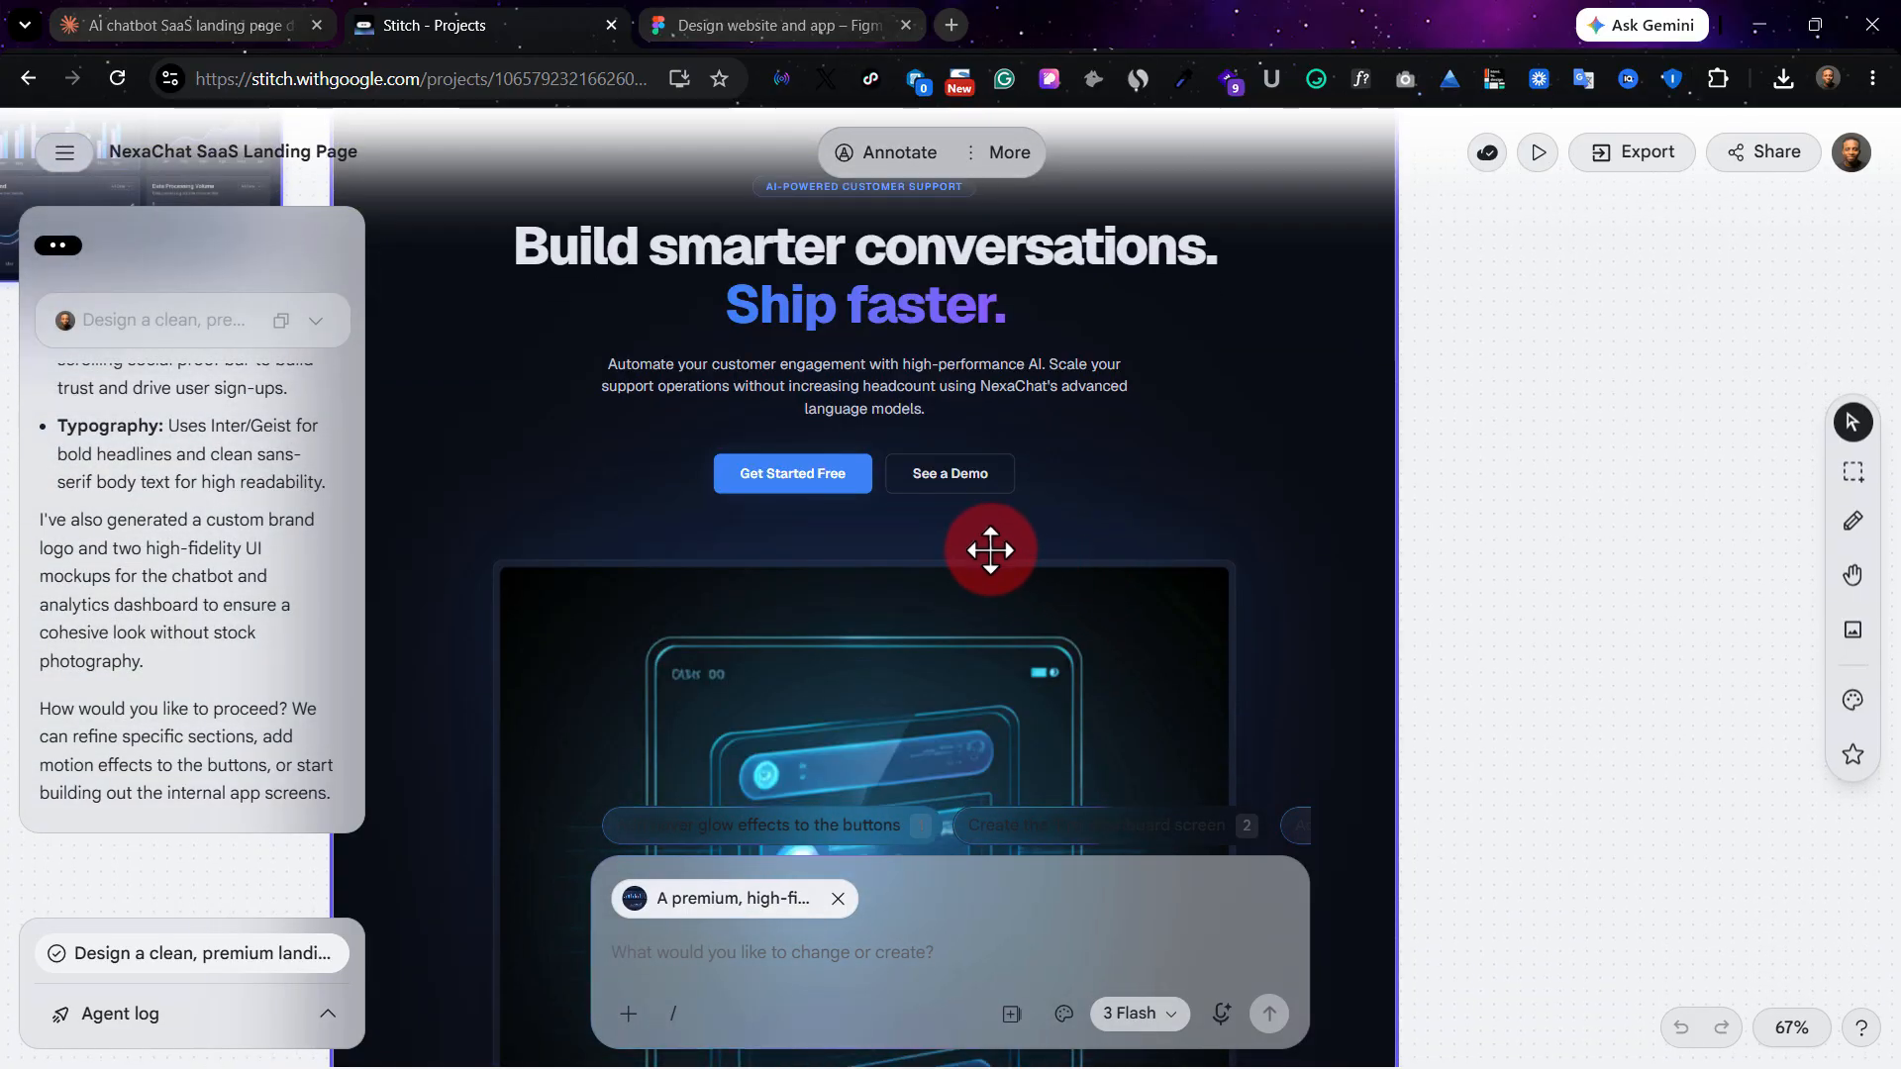
{"action": "scroll", "coordinate": [990, 550], "scroll_direction": "down", "scroll_amount": 5}
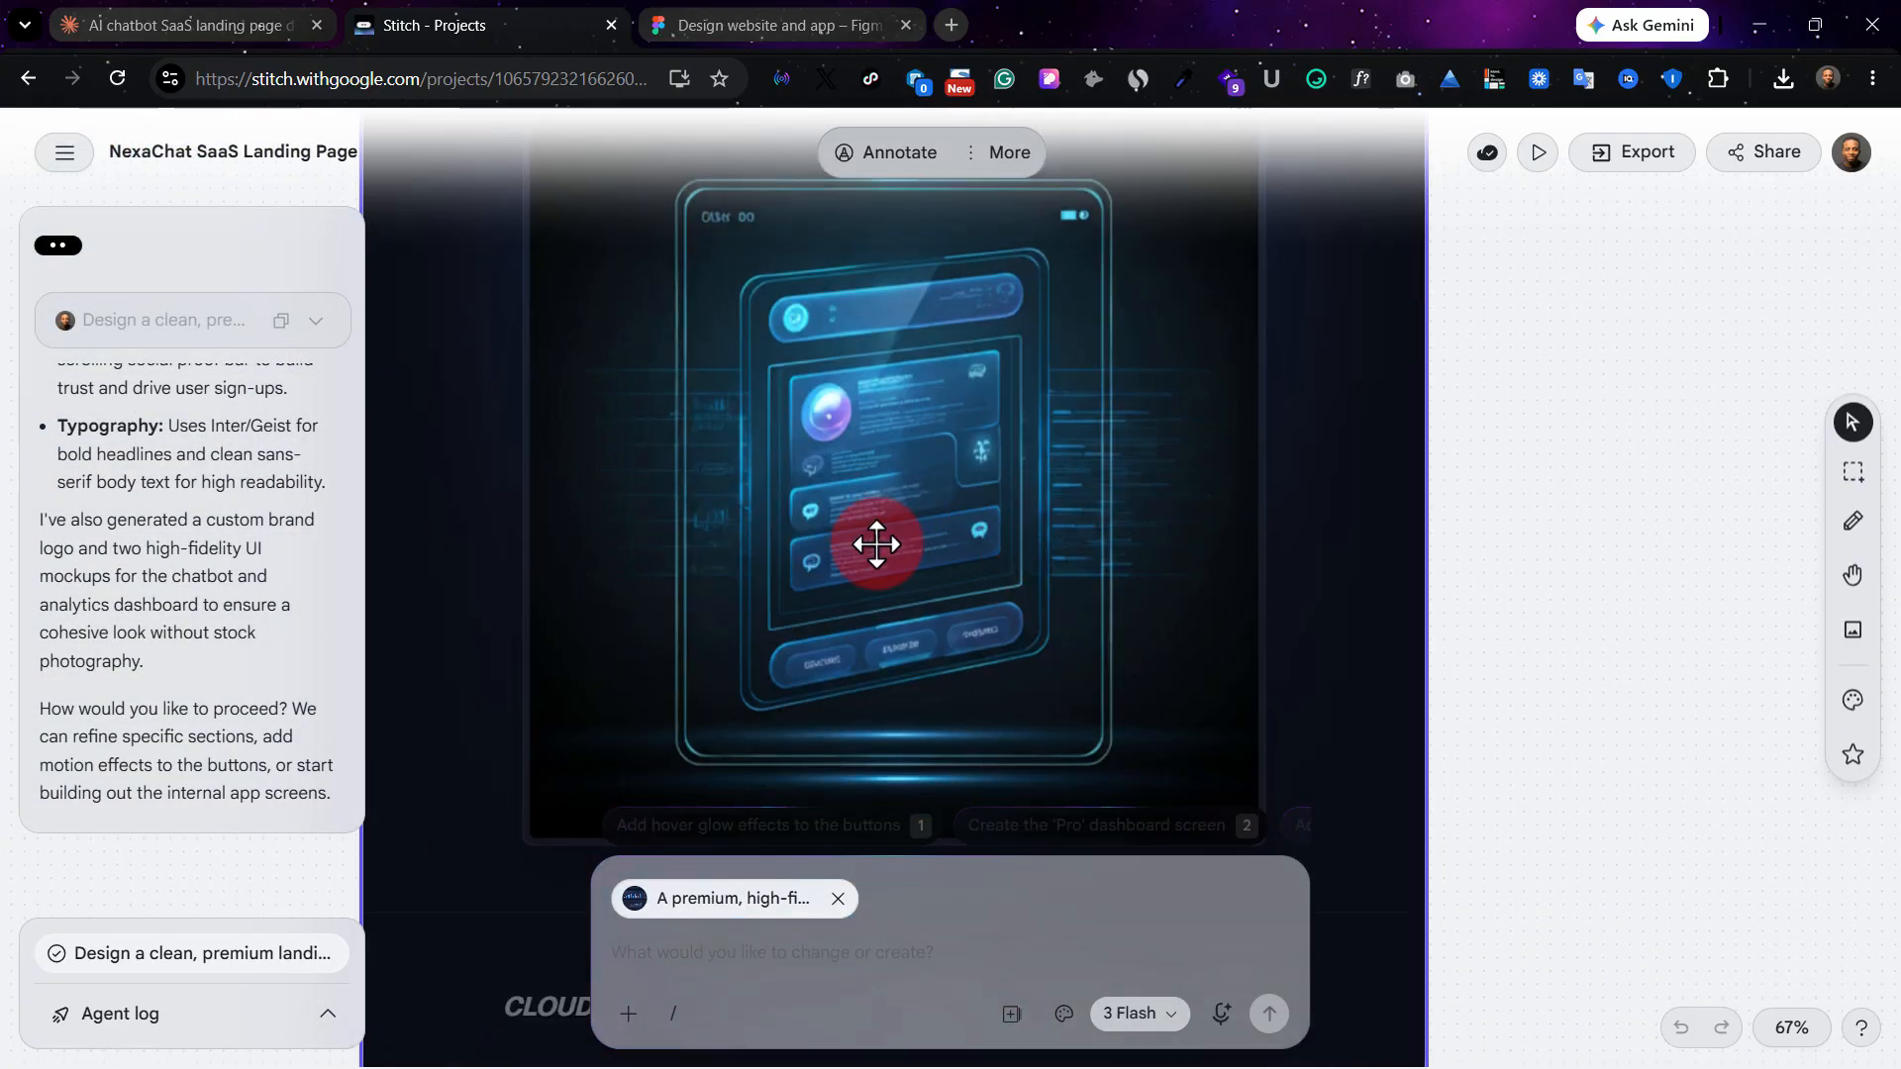
{"action": "scroll", "coordinate": [877, 544], "scroll_direction": "down", "scroll_amount": 6}
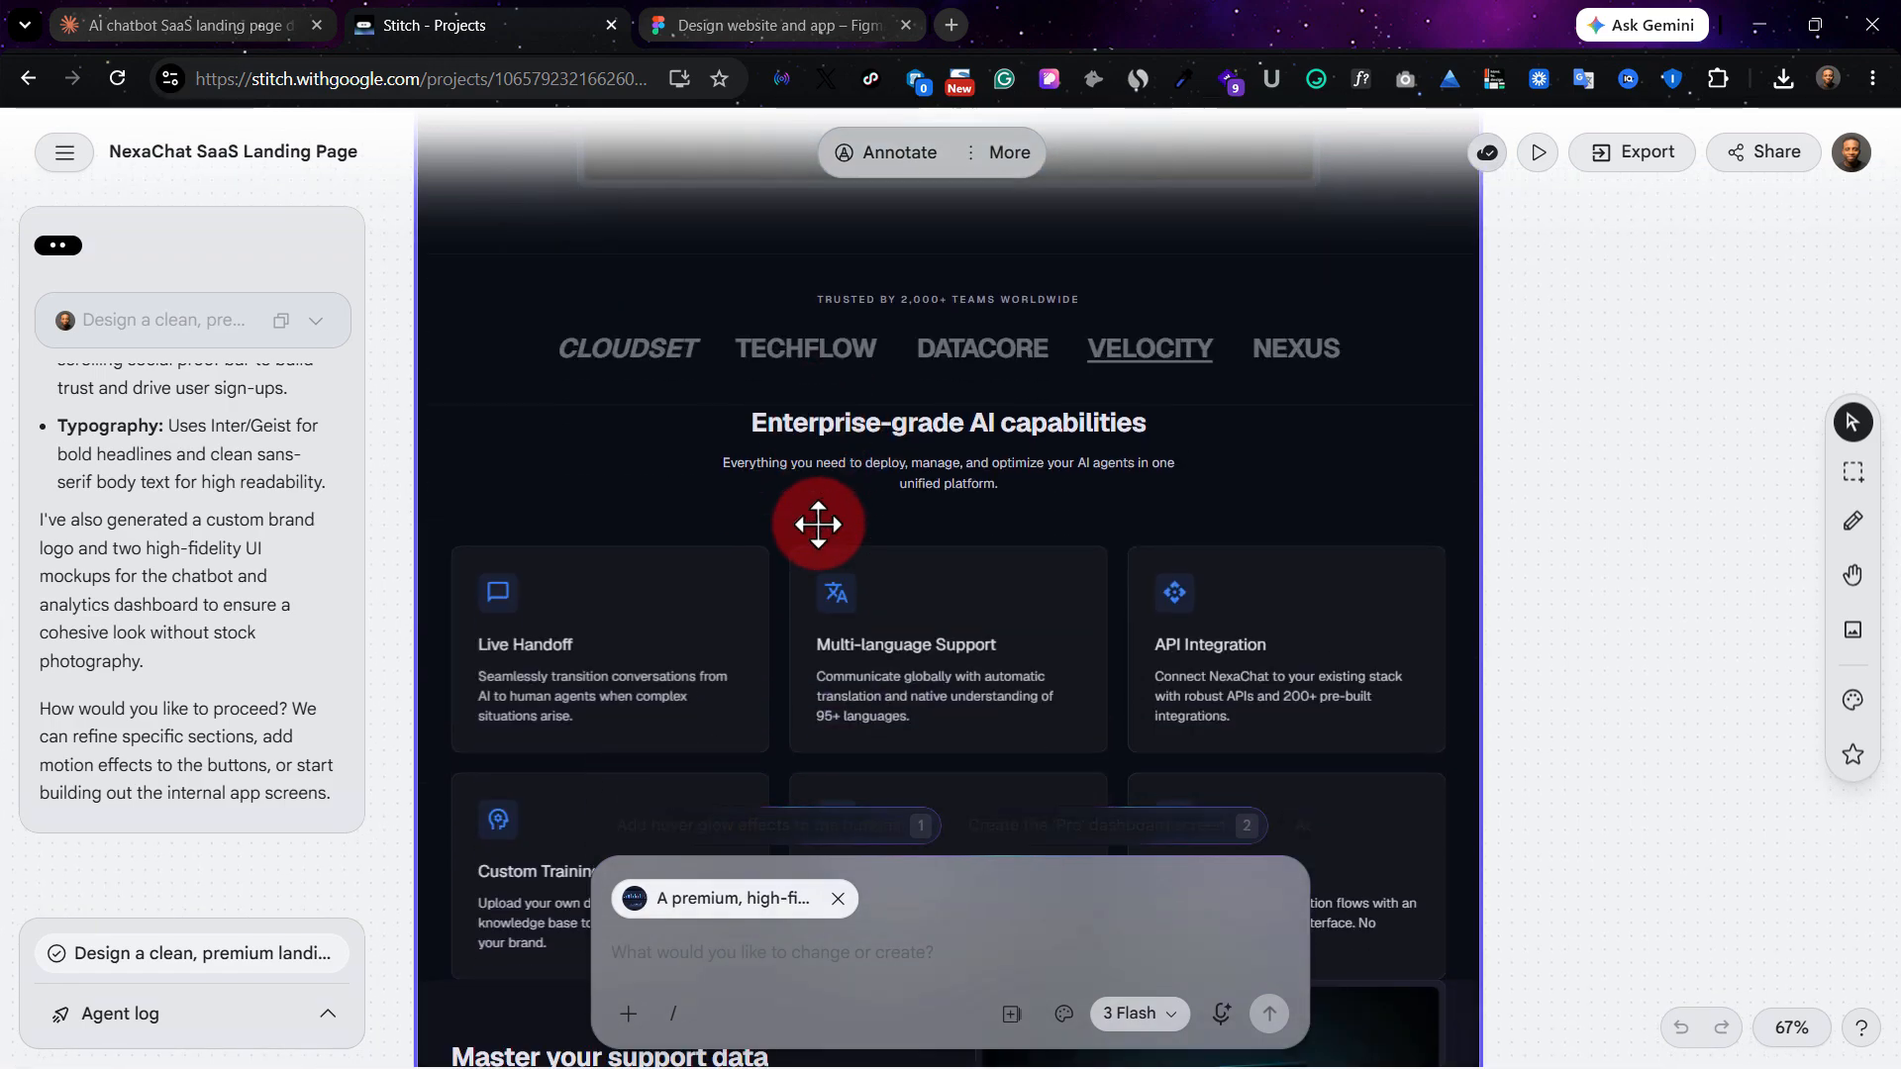
{"action": "scroll", "coordinate": [817, 524], "scroll_direction": "down", "scroll_amount": 5}
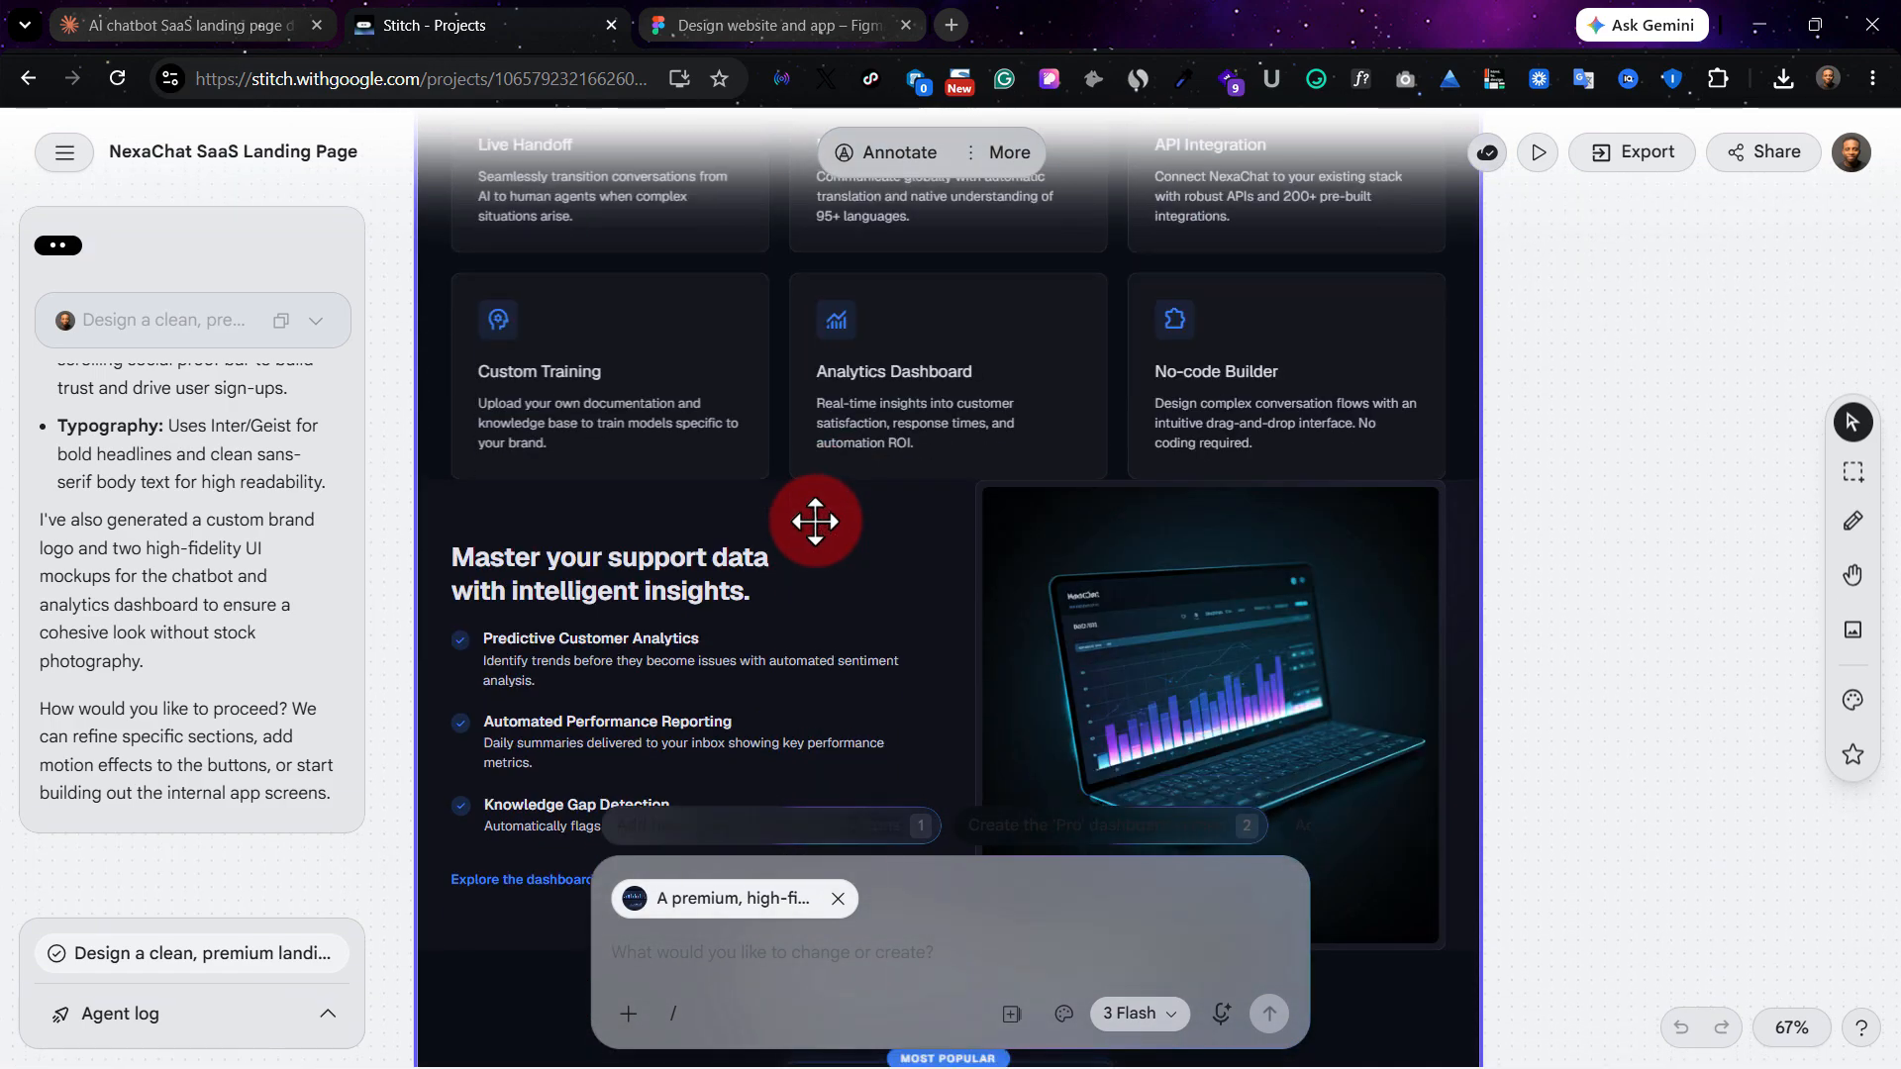
{"action": "scroll", "coordinate": [814, 522], "scroll_direction": "down", "scroll_amount": 1}
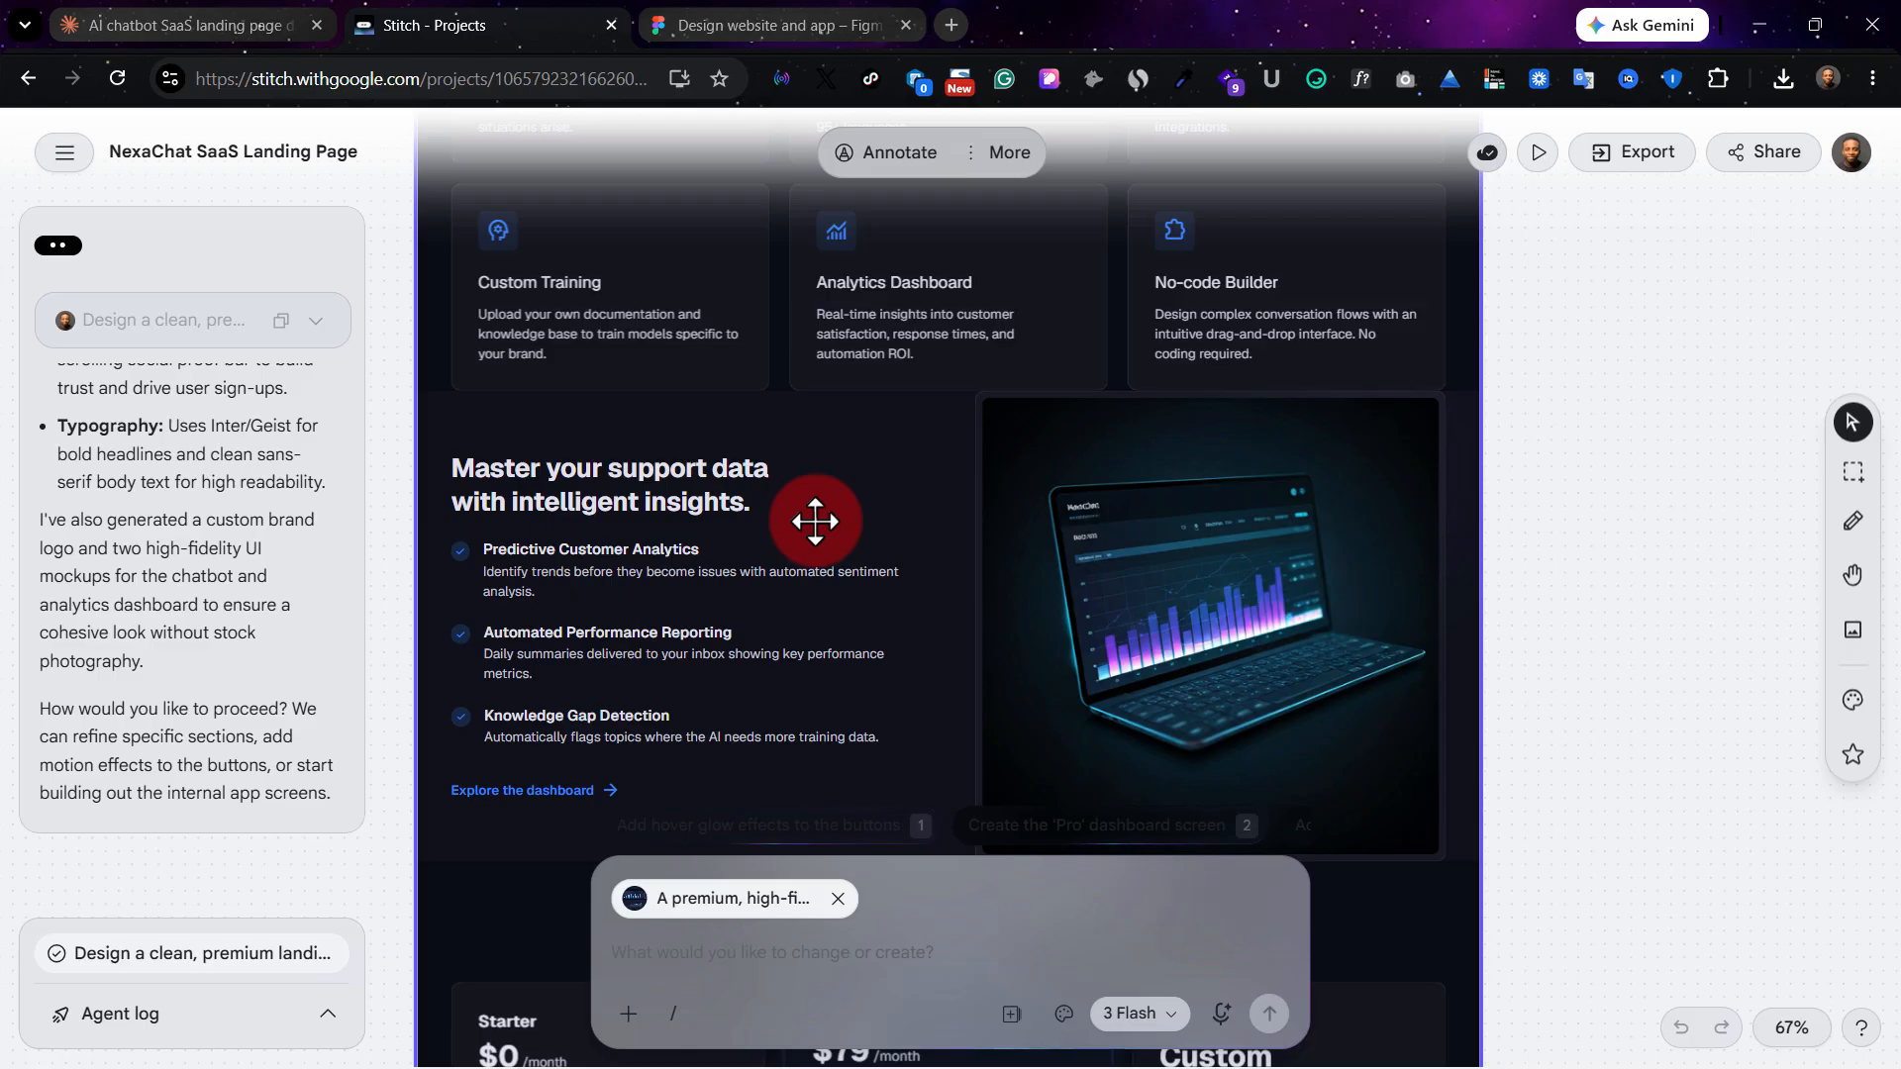
{"action": "scroll", "coordinate": [815, 522], "scroll_direction": "down", "scroll_amount": 4}
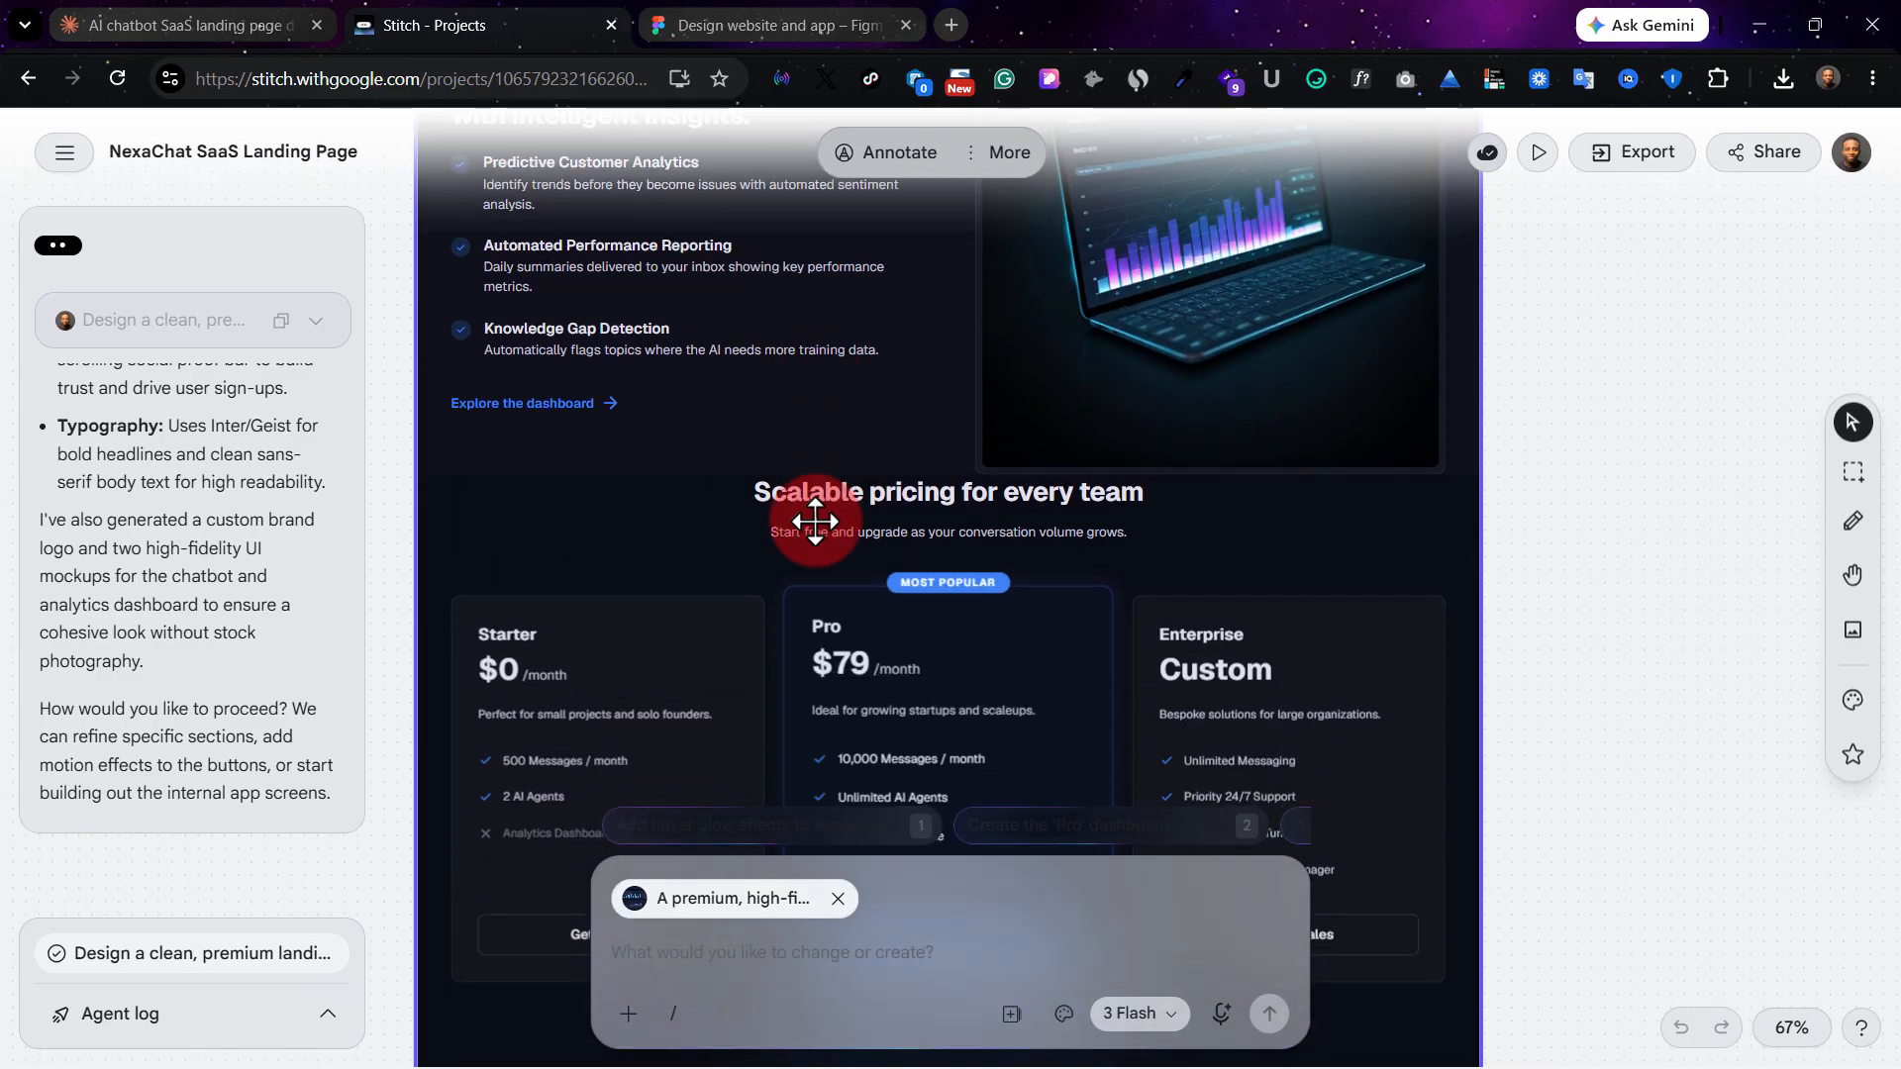
{"action": "scroll", "coordinate": [814, 521], "scroll_direction": "down", "scroll_amount": 4}
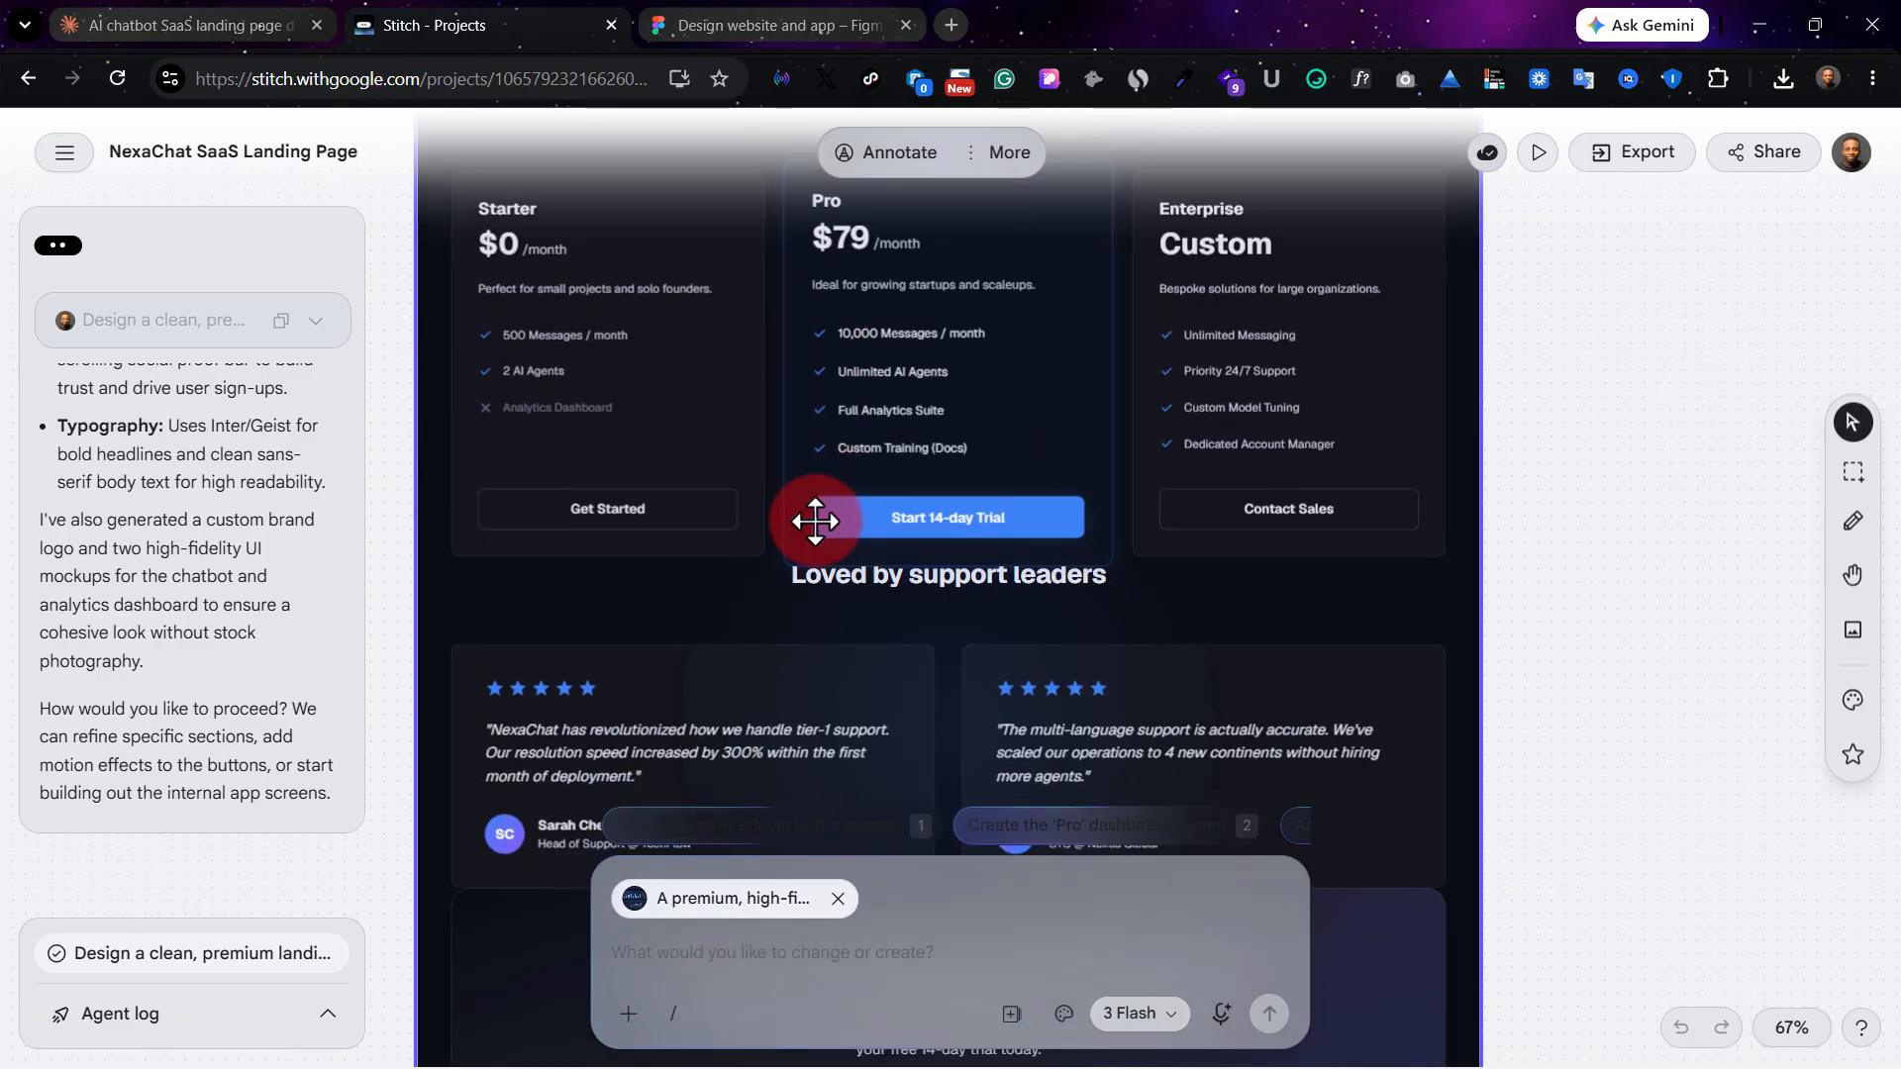
{"action": "scroll", "coordinate": [815, 522], "scroll_direction": "down", "scroll_amount": 3}
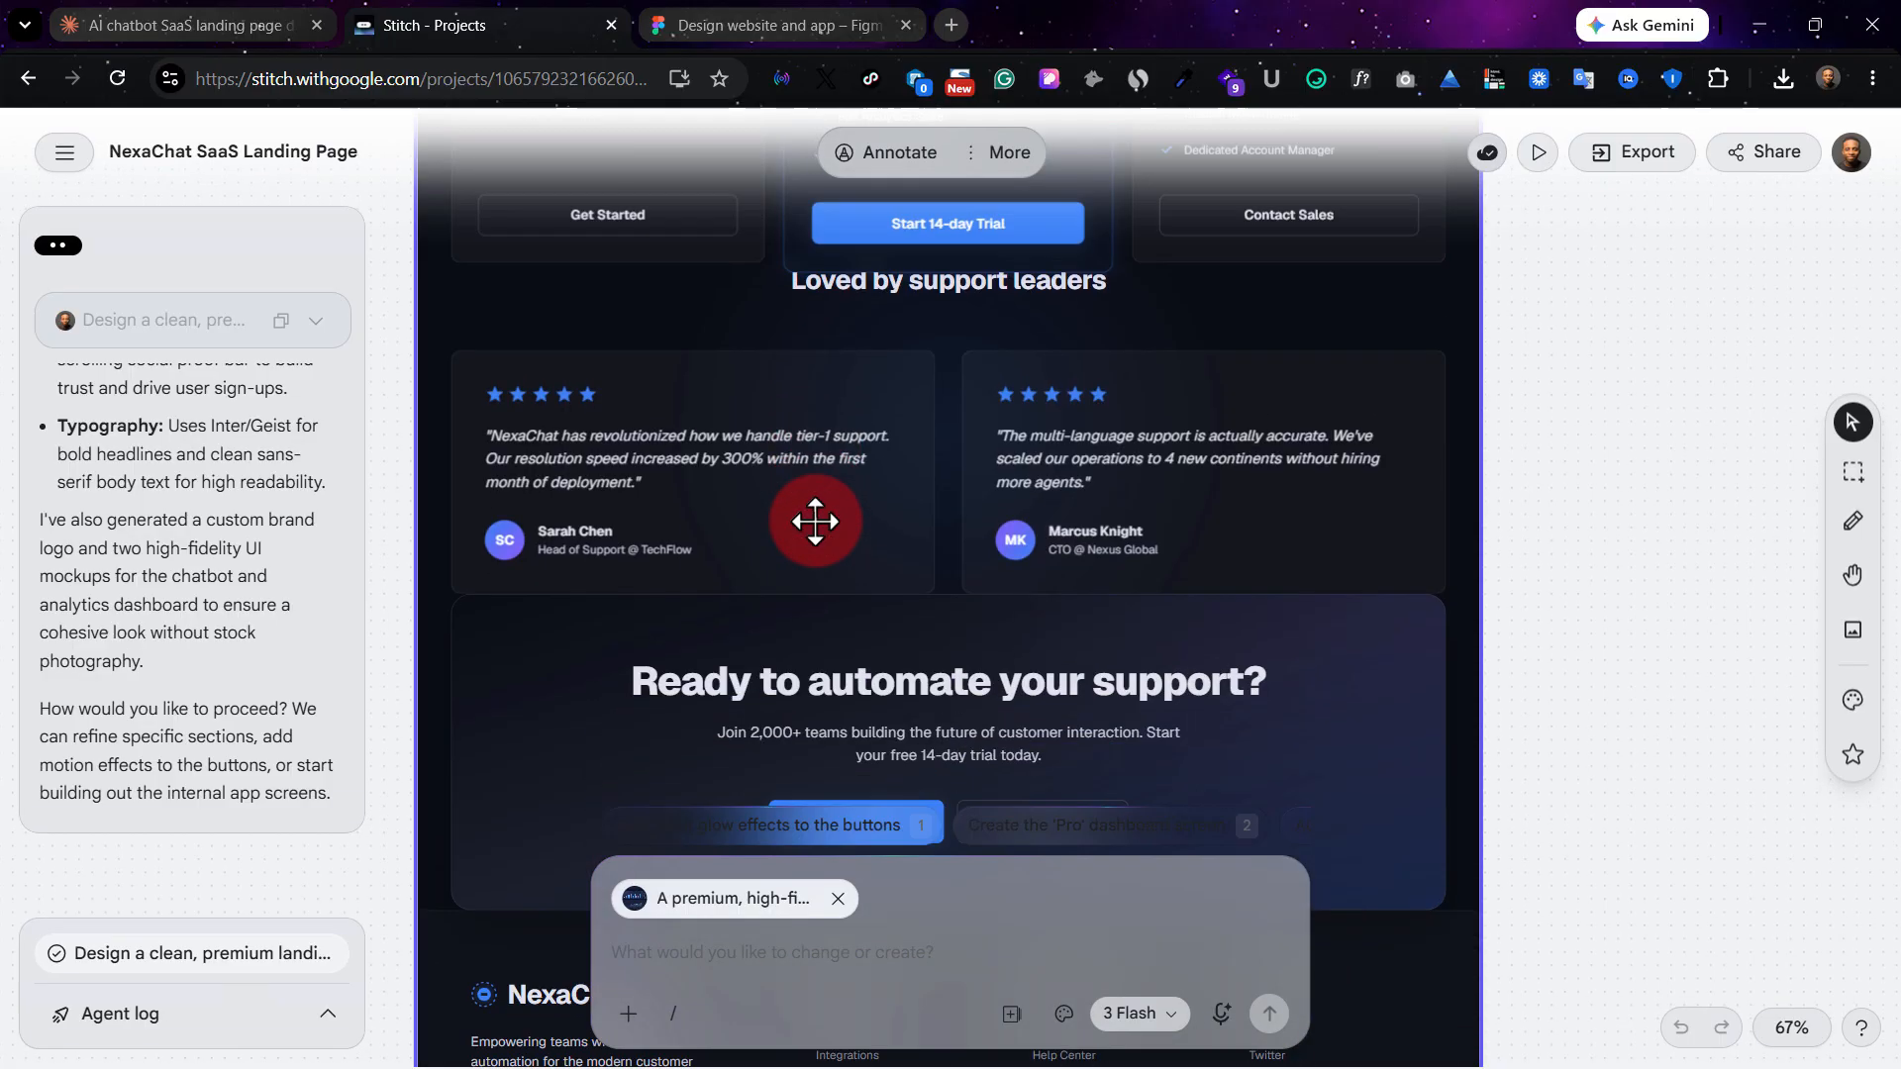
{"action": "scroll", "coordinate": [806, 515], "scroll_direction": "down", "scroll_amount": 4}
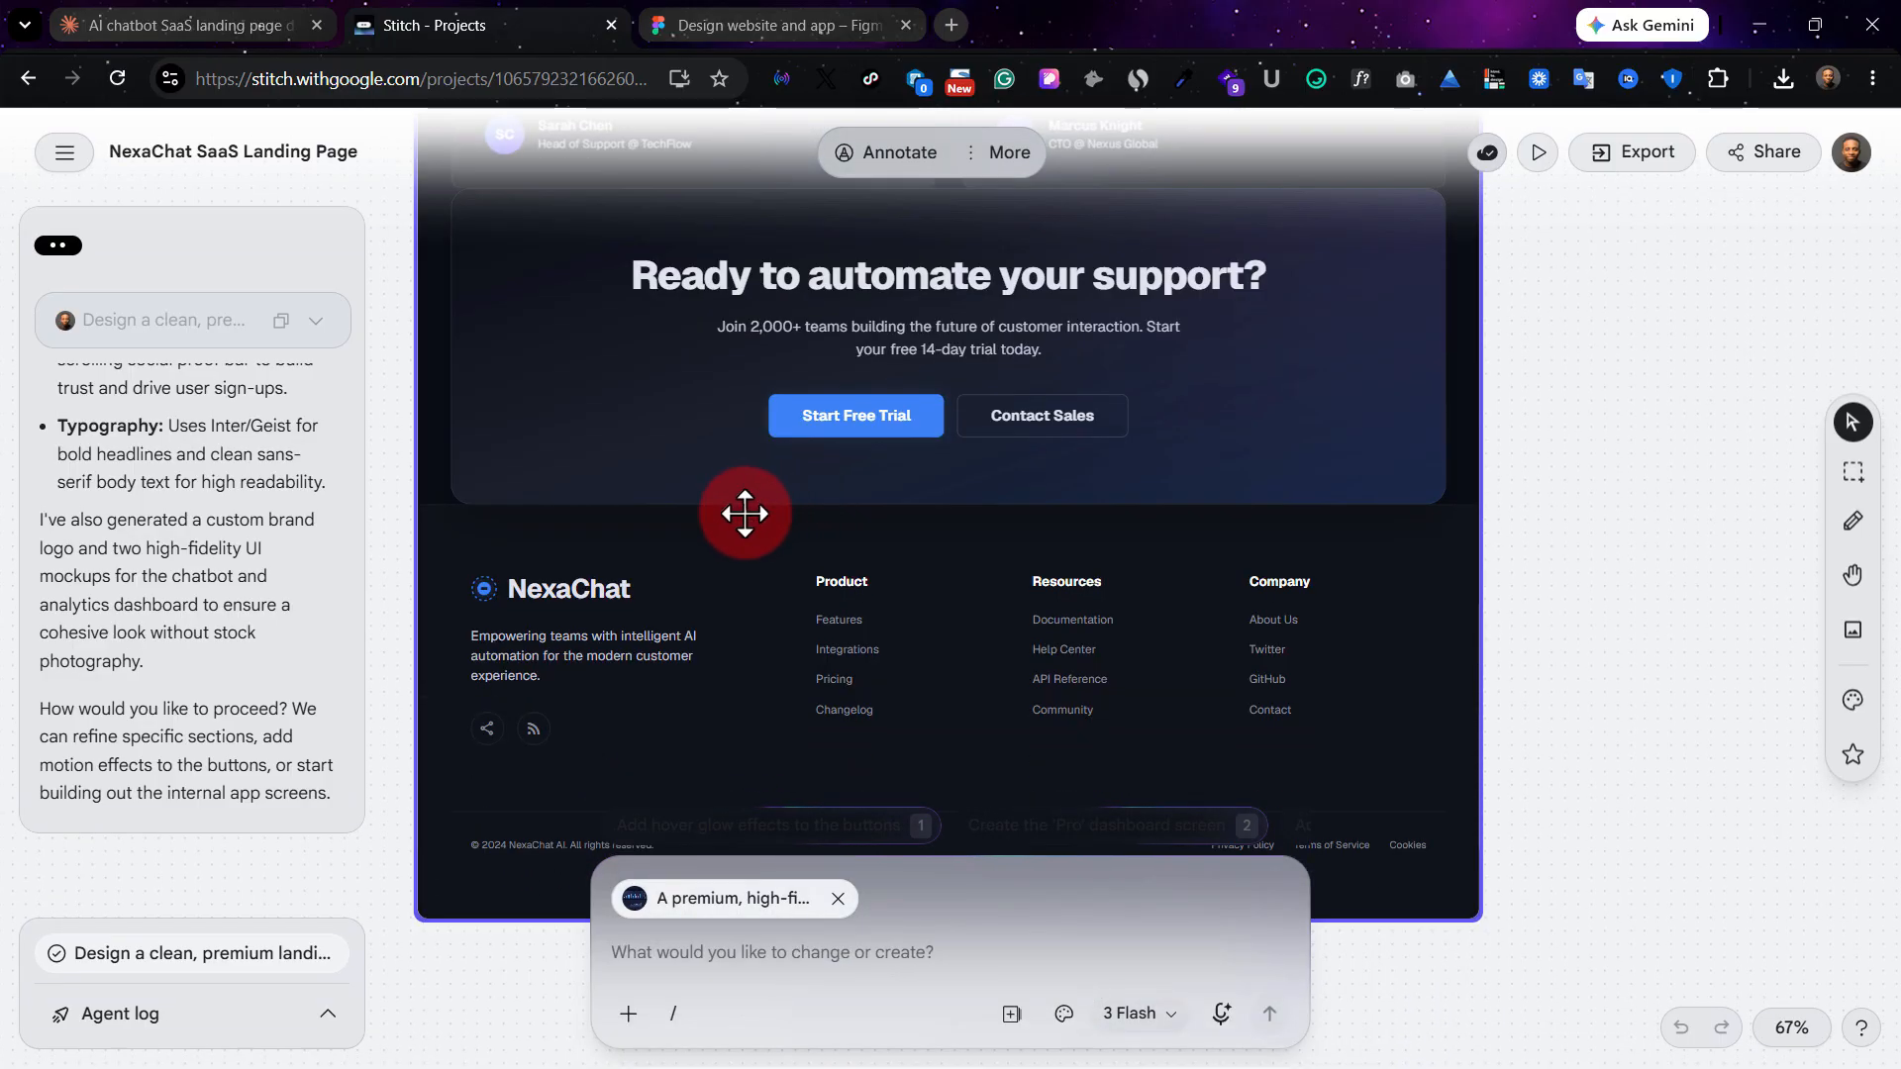
Review the landing page back up from the footer to the hero section, including the dashboard mockup beside it.
{"action": "scroll", "coordinate": [832, 540], "scroll_direction": "up", "scroll_amount": 10}
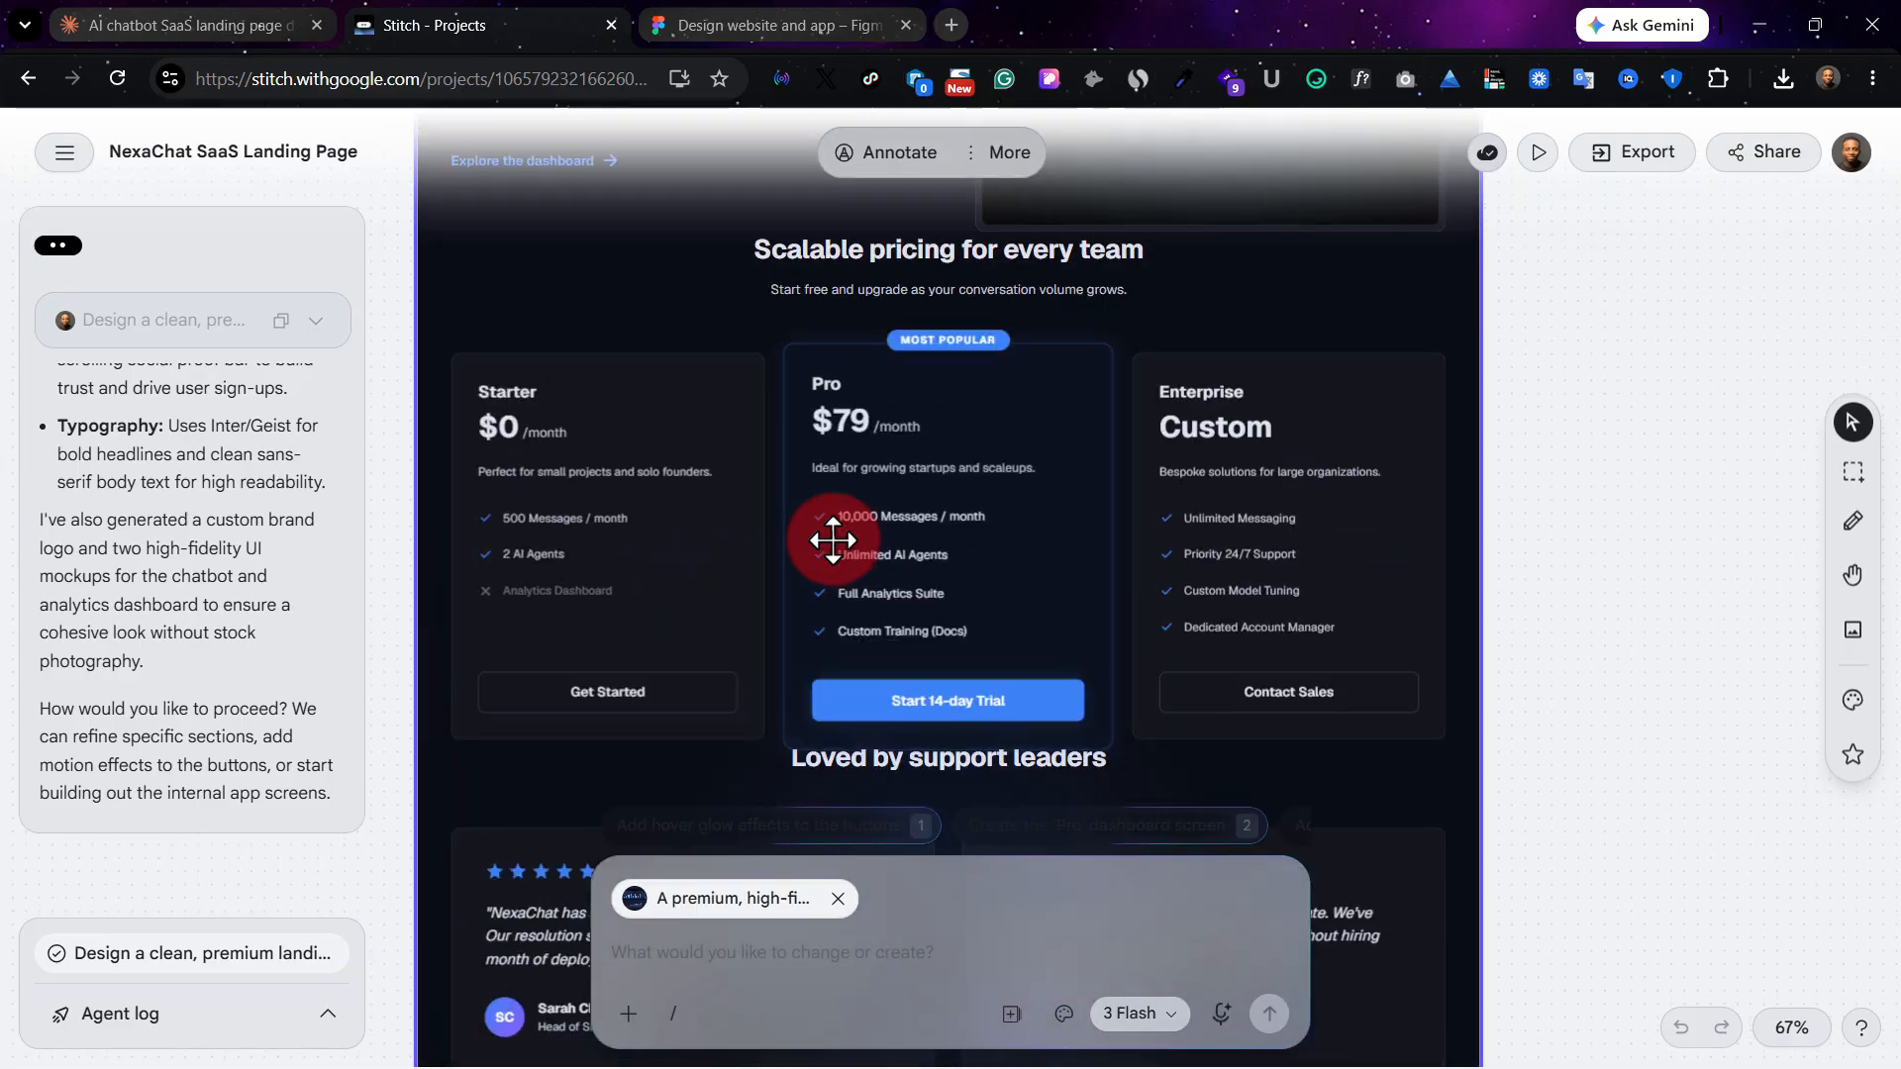
{"action": "scroll", "coordinate": [833, 539], "scroll_direction": "up", "scroll_amount": 15}
{"action": "scroll", "coordinate": [832, 539], "scroll_direction": "right", "scroll_amount": 3}
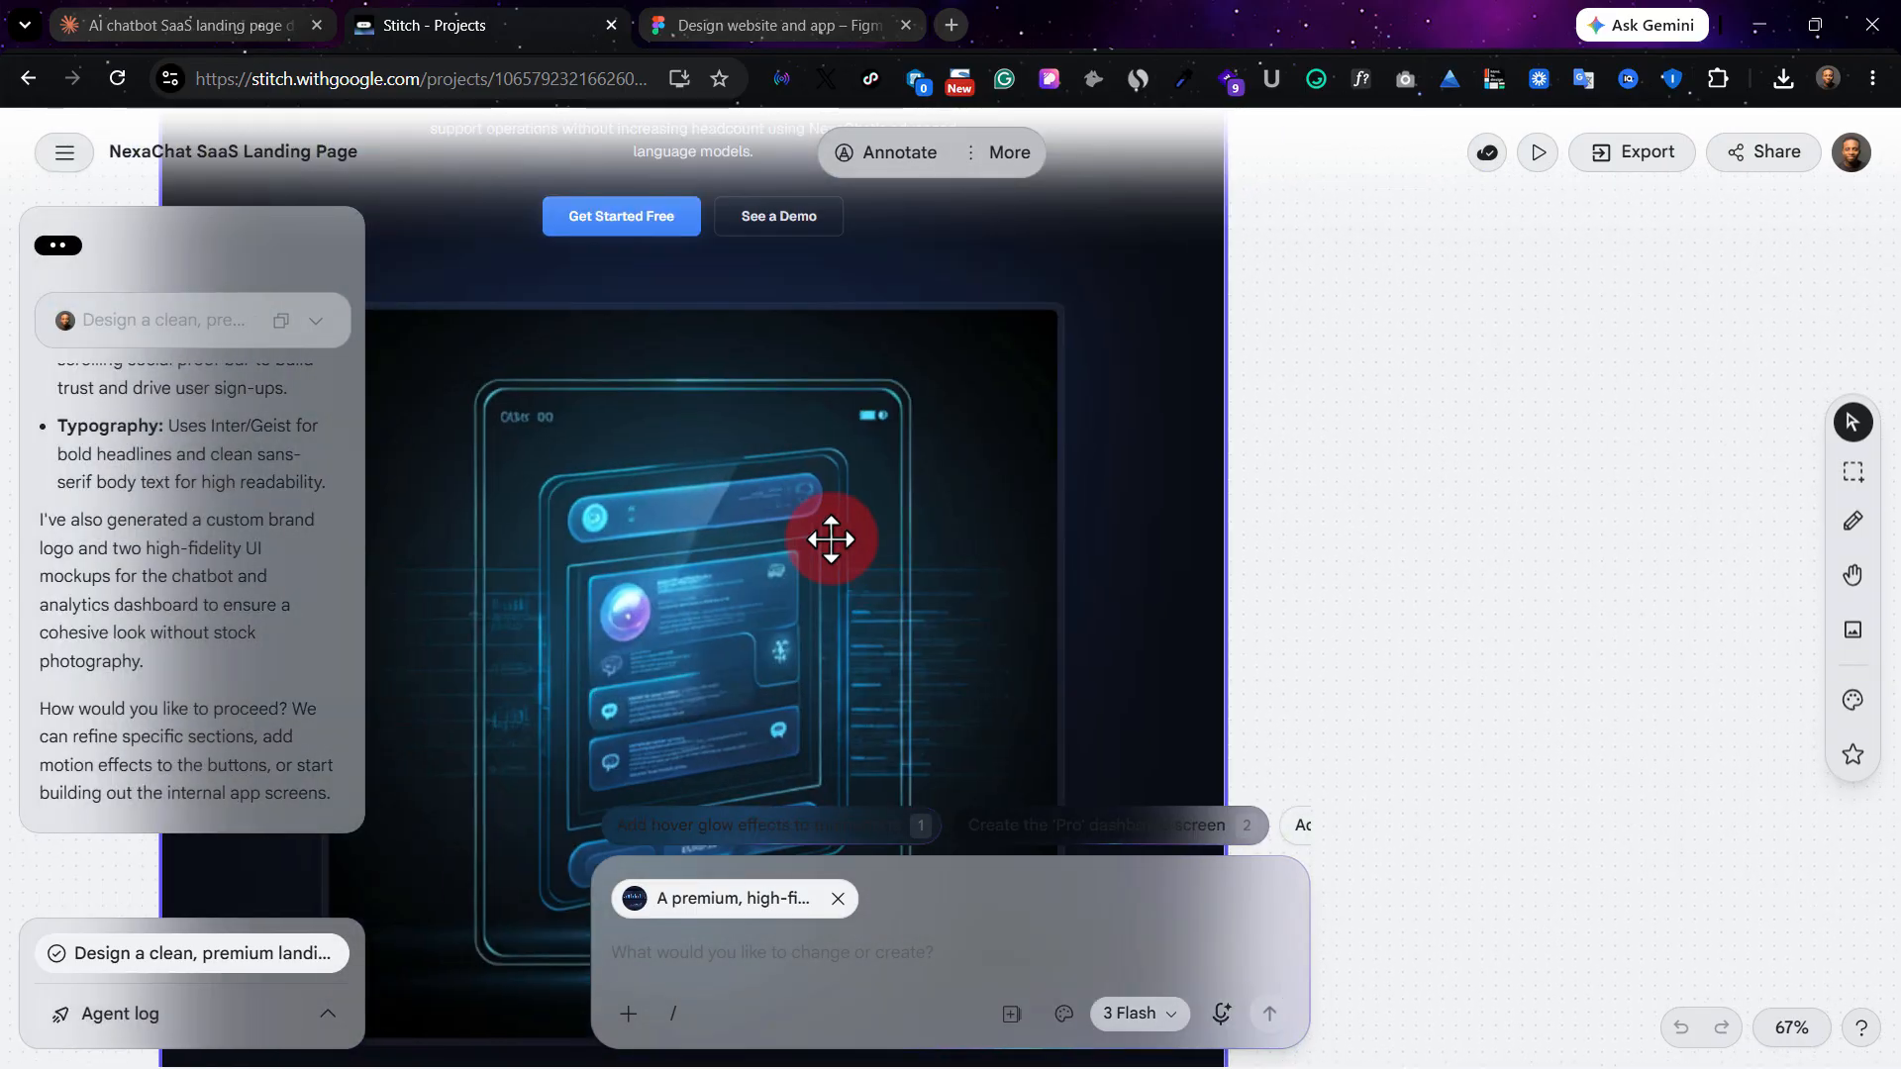
{"action": "scroll", "coordinate": [832, 540], "scroll_direction": "left", "scroll_amount": 4}
{"action": "scroll", "coordinate": [799, 487], "scroll_direction": "up", "scroll_amount": 1}
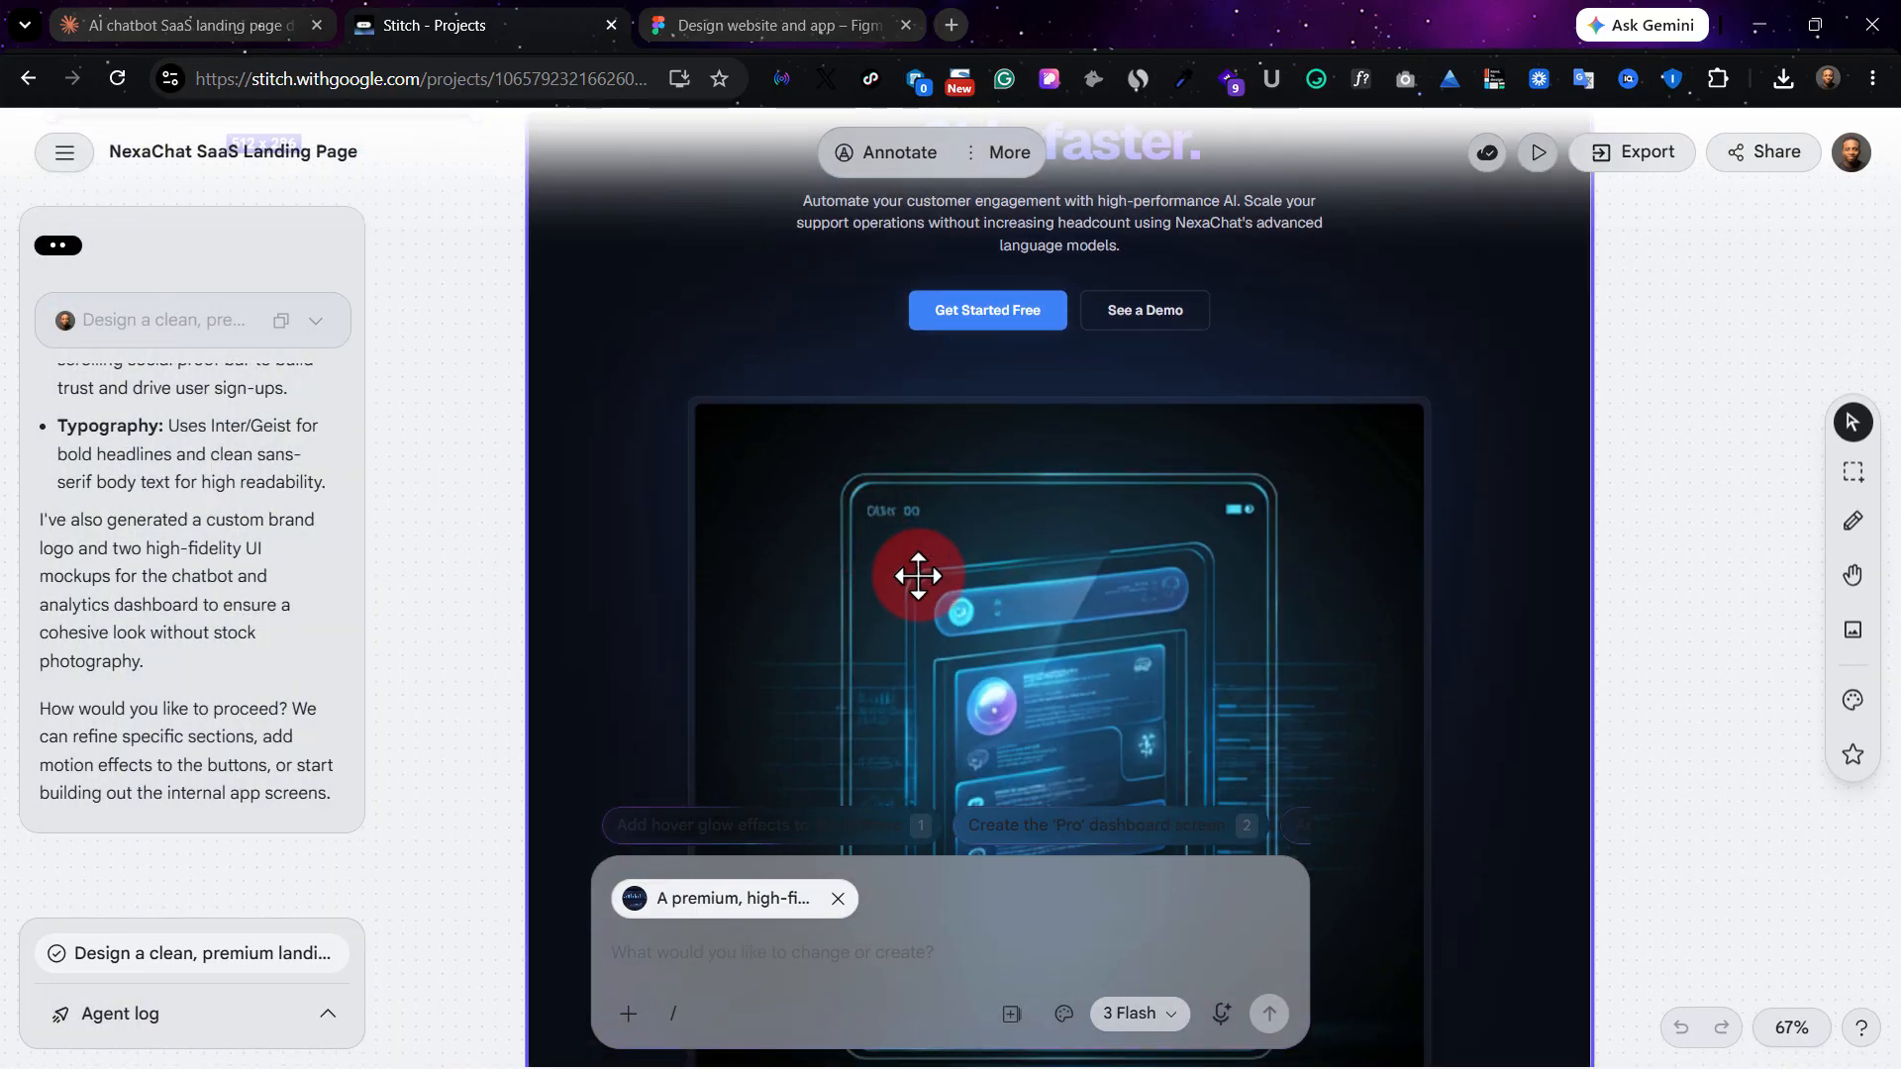
{"action": "scroll", "coordinate": [917, 576], "scroll_direction": "up", "scroll_amount": 1}
{"action": "scroll", "coordinate": [1191, 702], "scroll_direction": "up", "scroll_amount": 2}
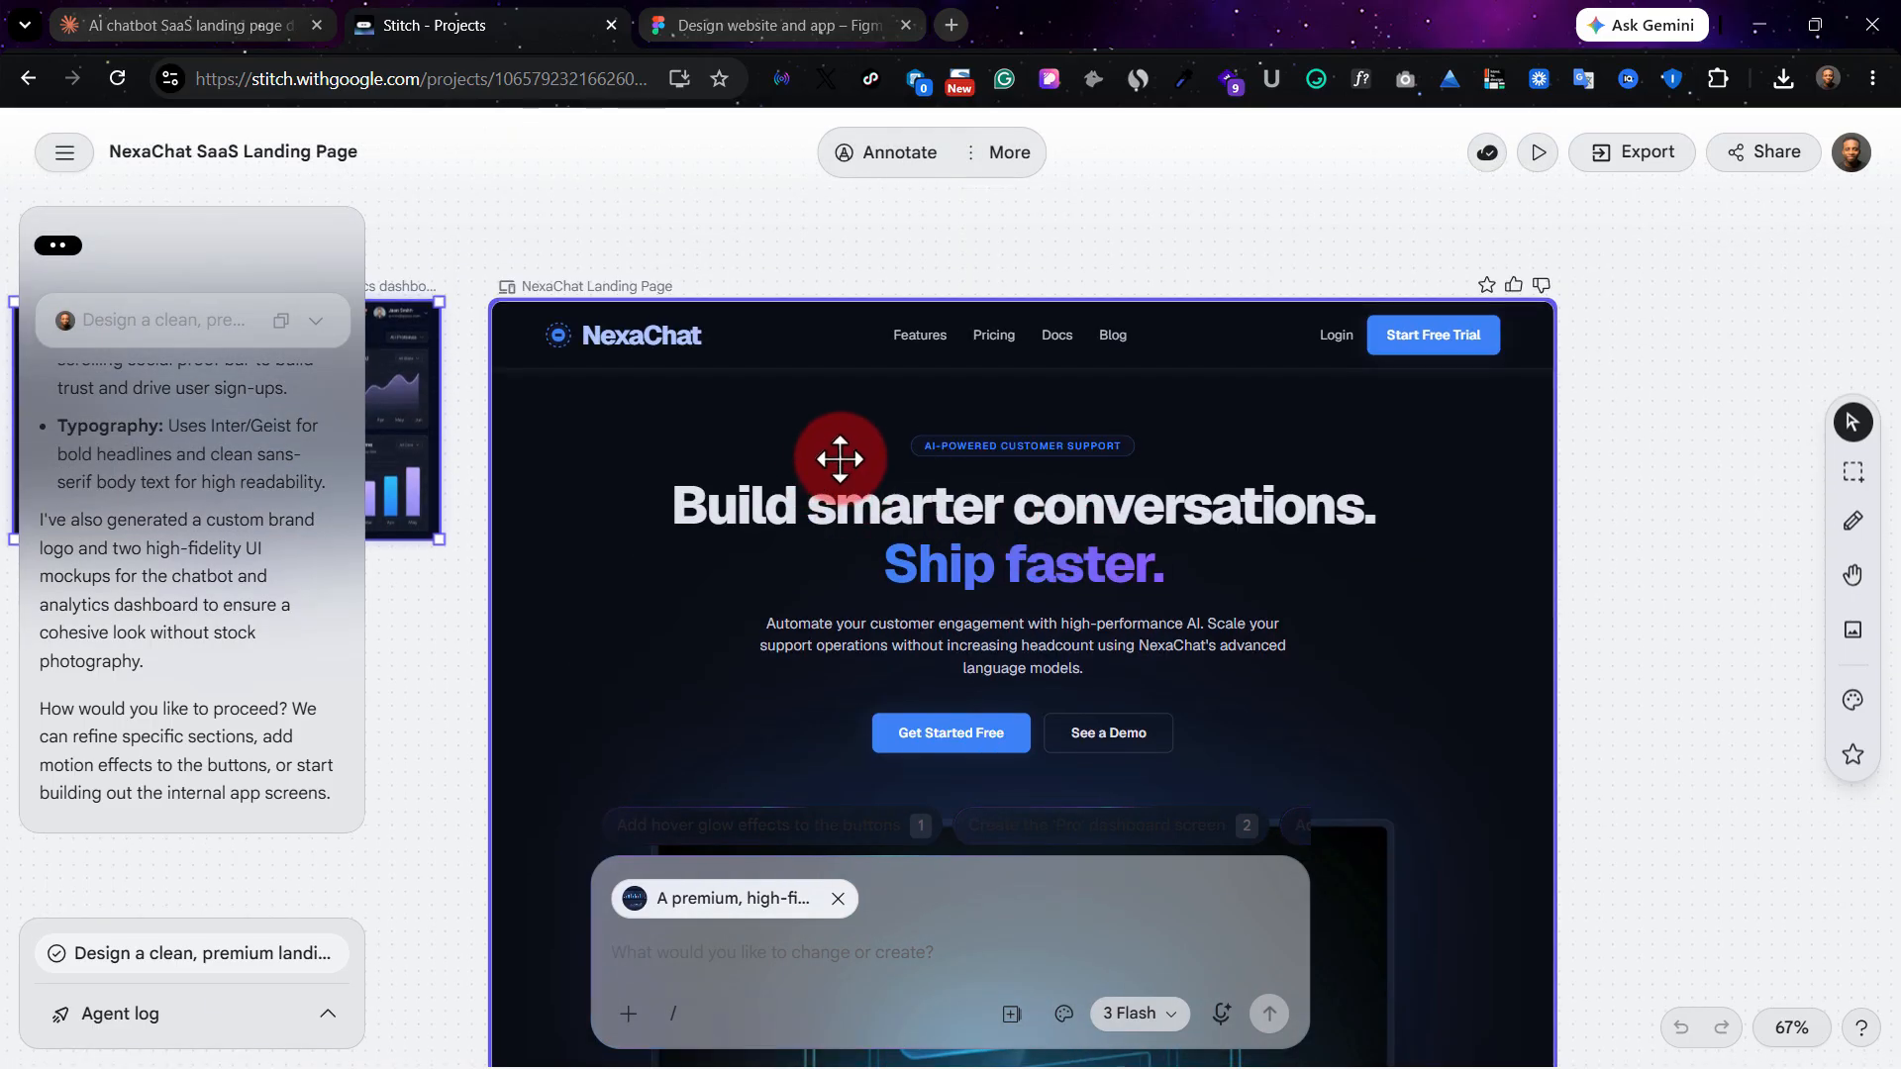
{"action": "scroll", "coordinate": [840, 458], "scroll_direction": "left", "scroll_amount": 3}
{"action": "scroll", "coordinate": [840, 458], "scroll_direction": "down", "scroll_amount": 1}
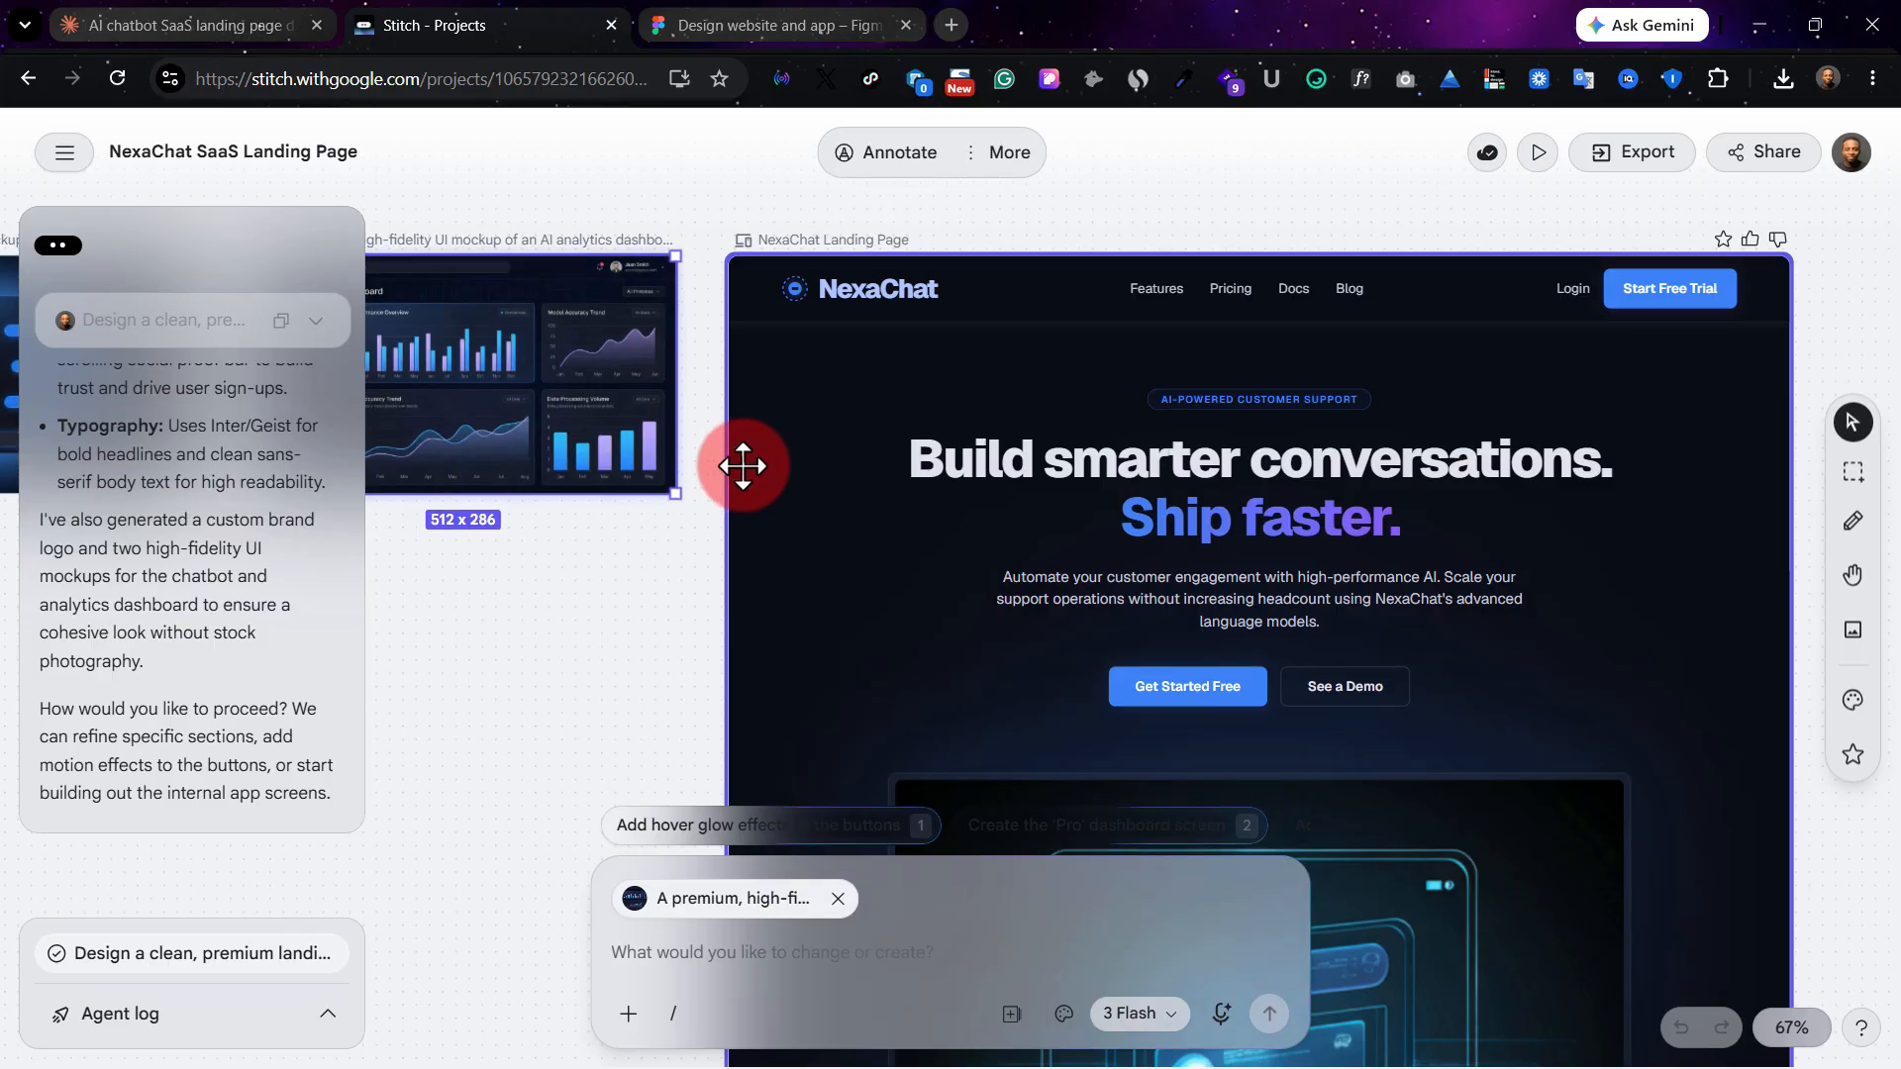
{"action": "scroll", "coordinate": [789, 242], "scroll_direction": "left", "scroll_amount": 2}
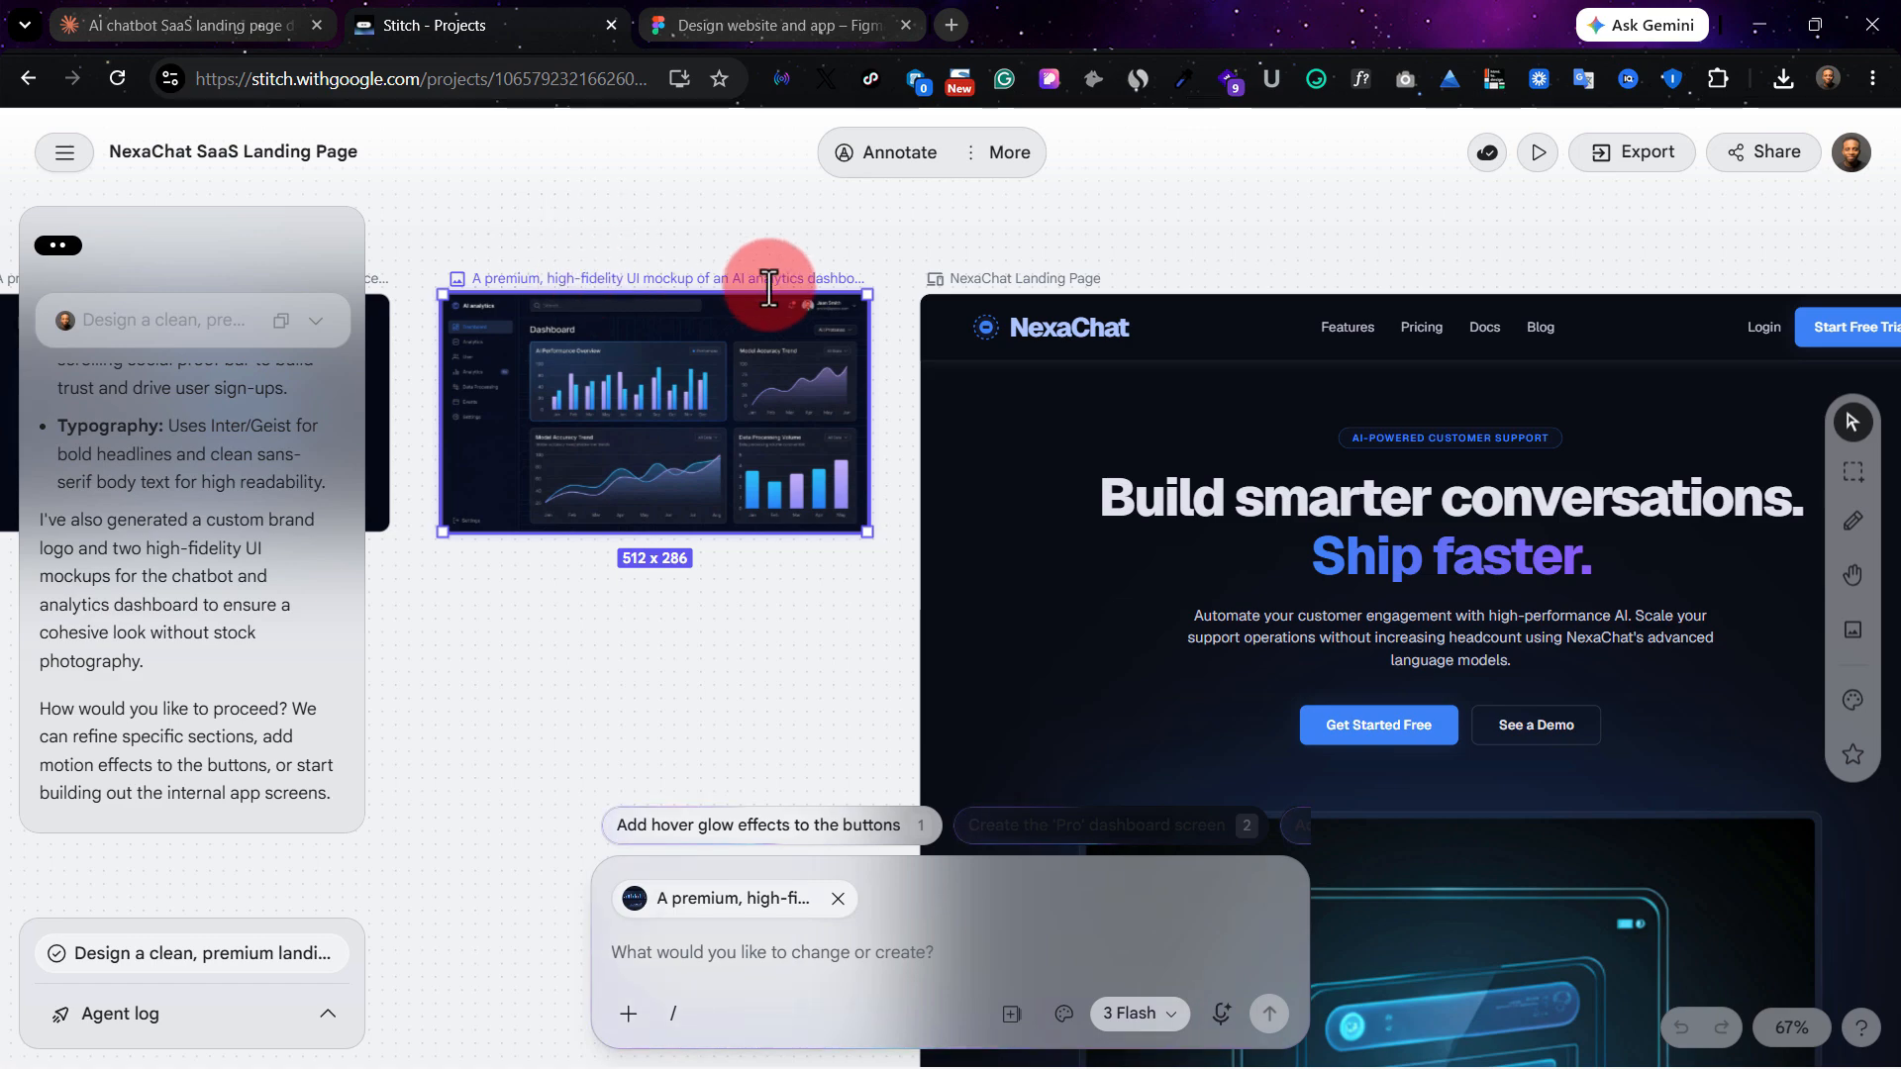
Select the NexaChat landing page together with the AI analytics dashboard mockup and open the export formats that include Figma.
{"action": "left_click", "coordinate": [952, 277], "text": "shift"}
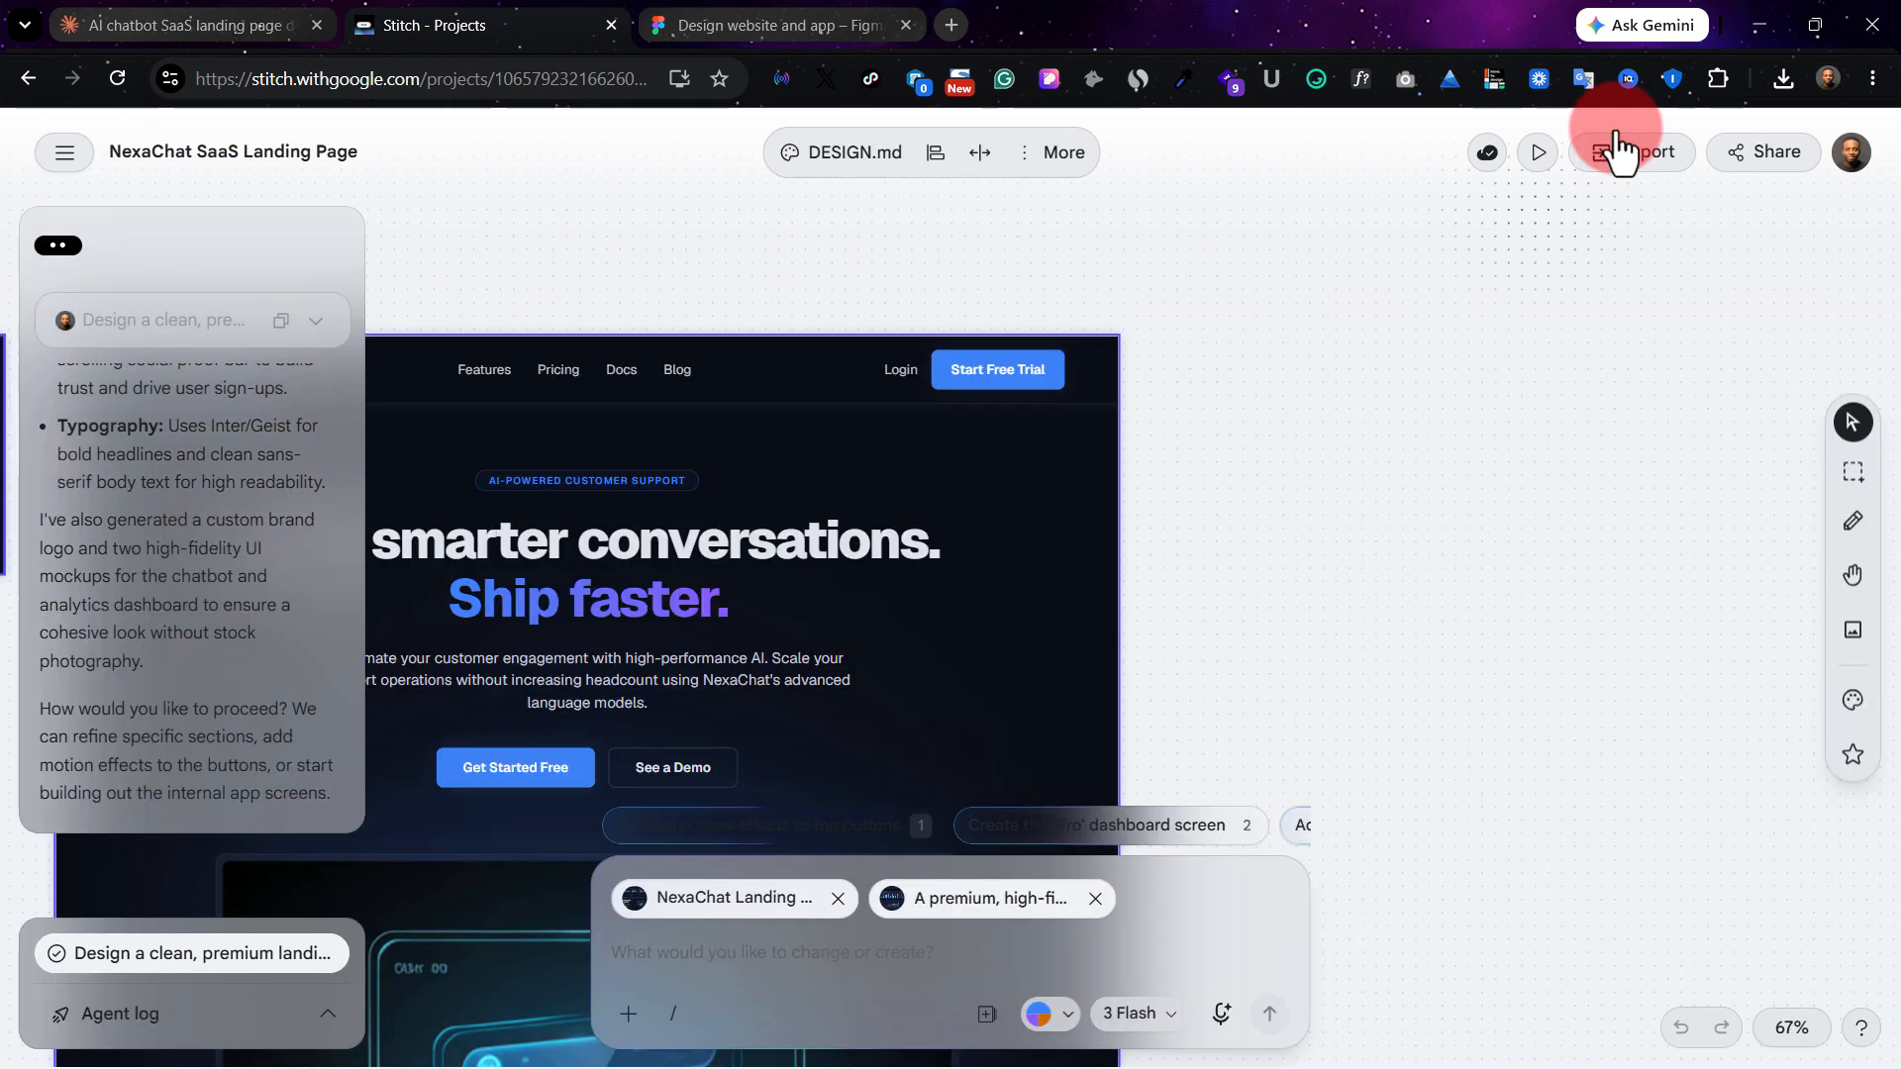
{"action": "left_click", "coordinate": [1666, 179]}
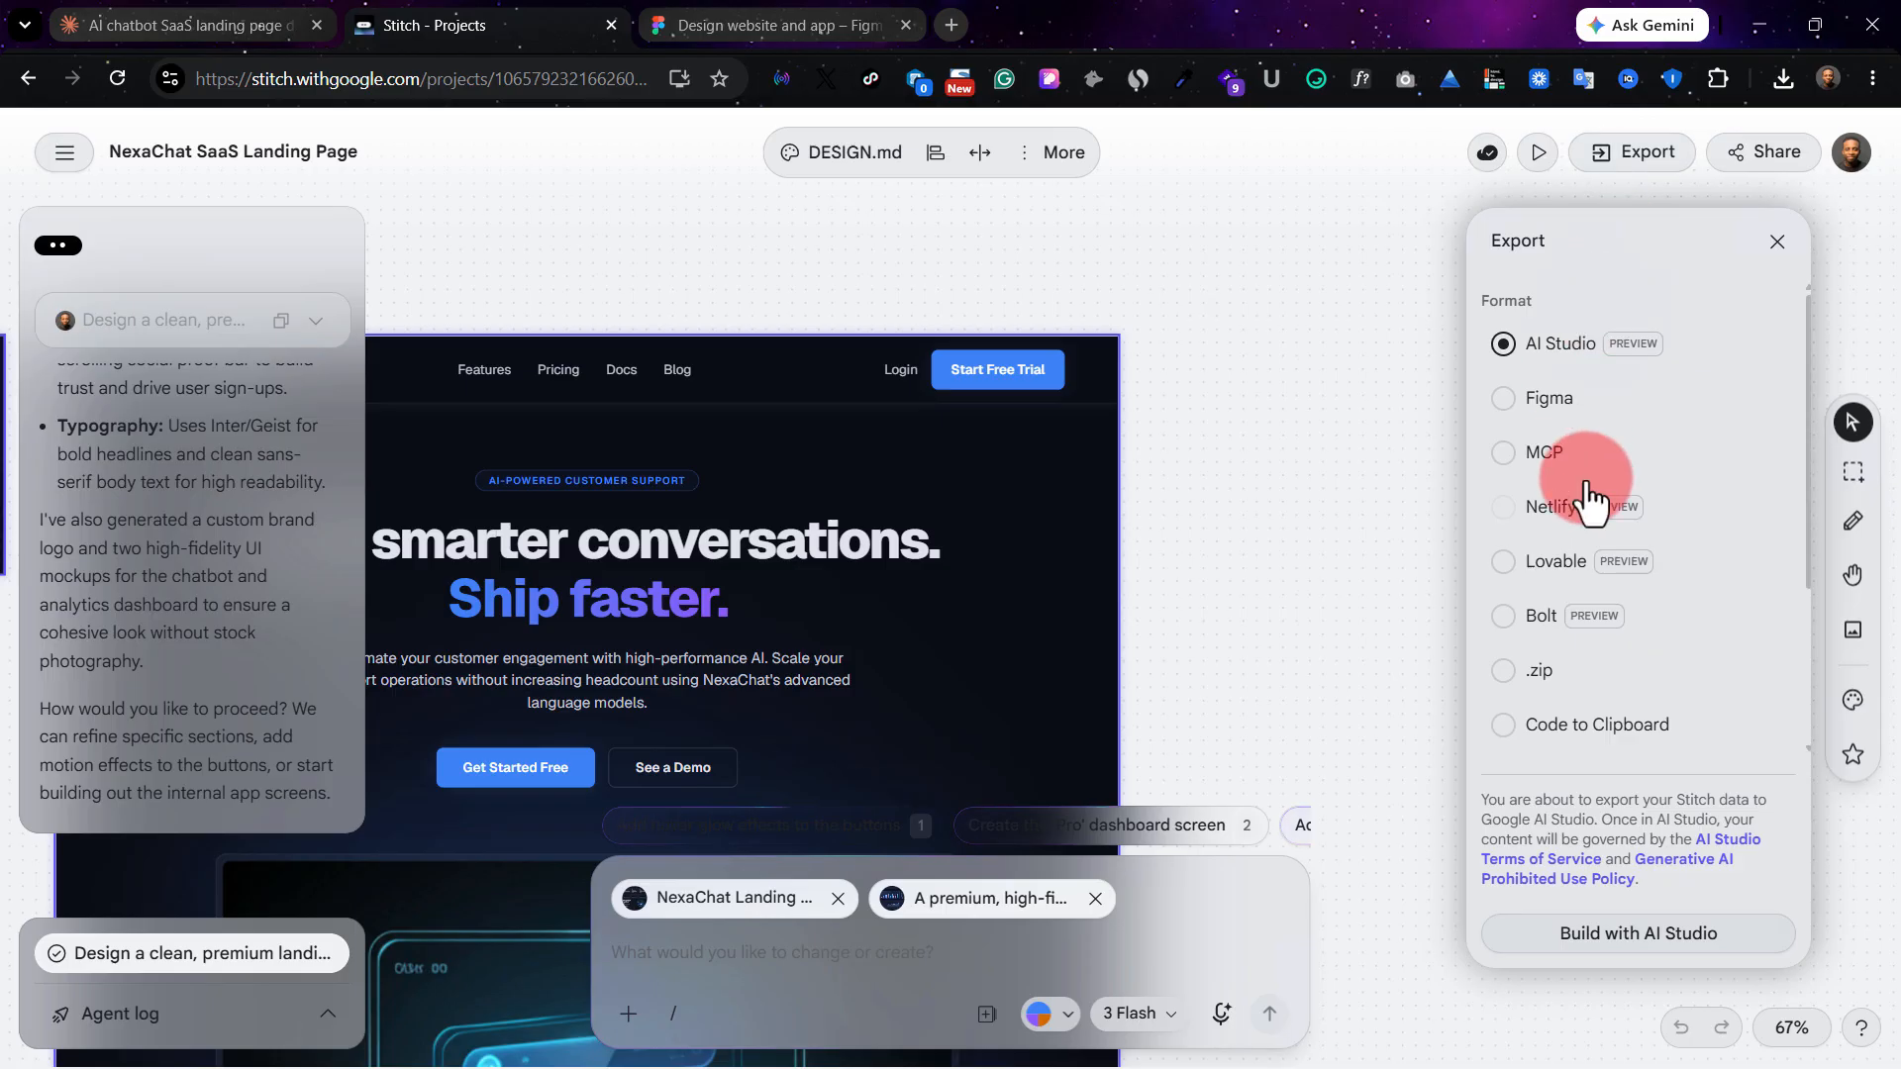
{"action": "left_click", "coordinate": [1538, 399]}
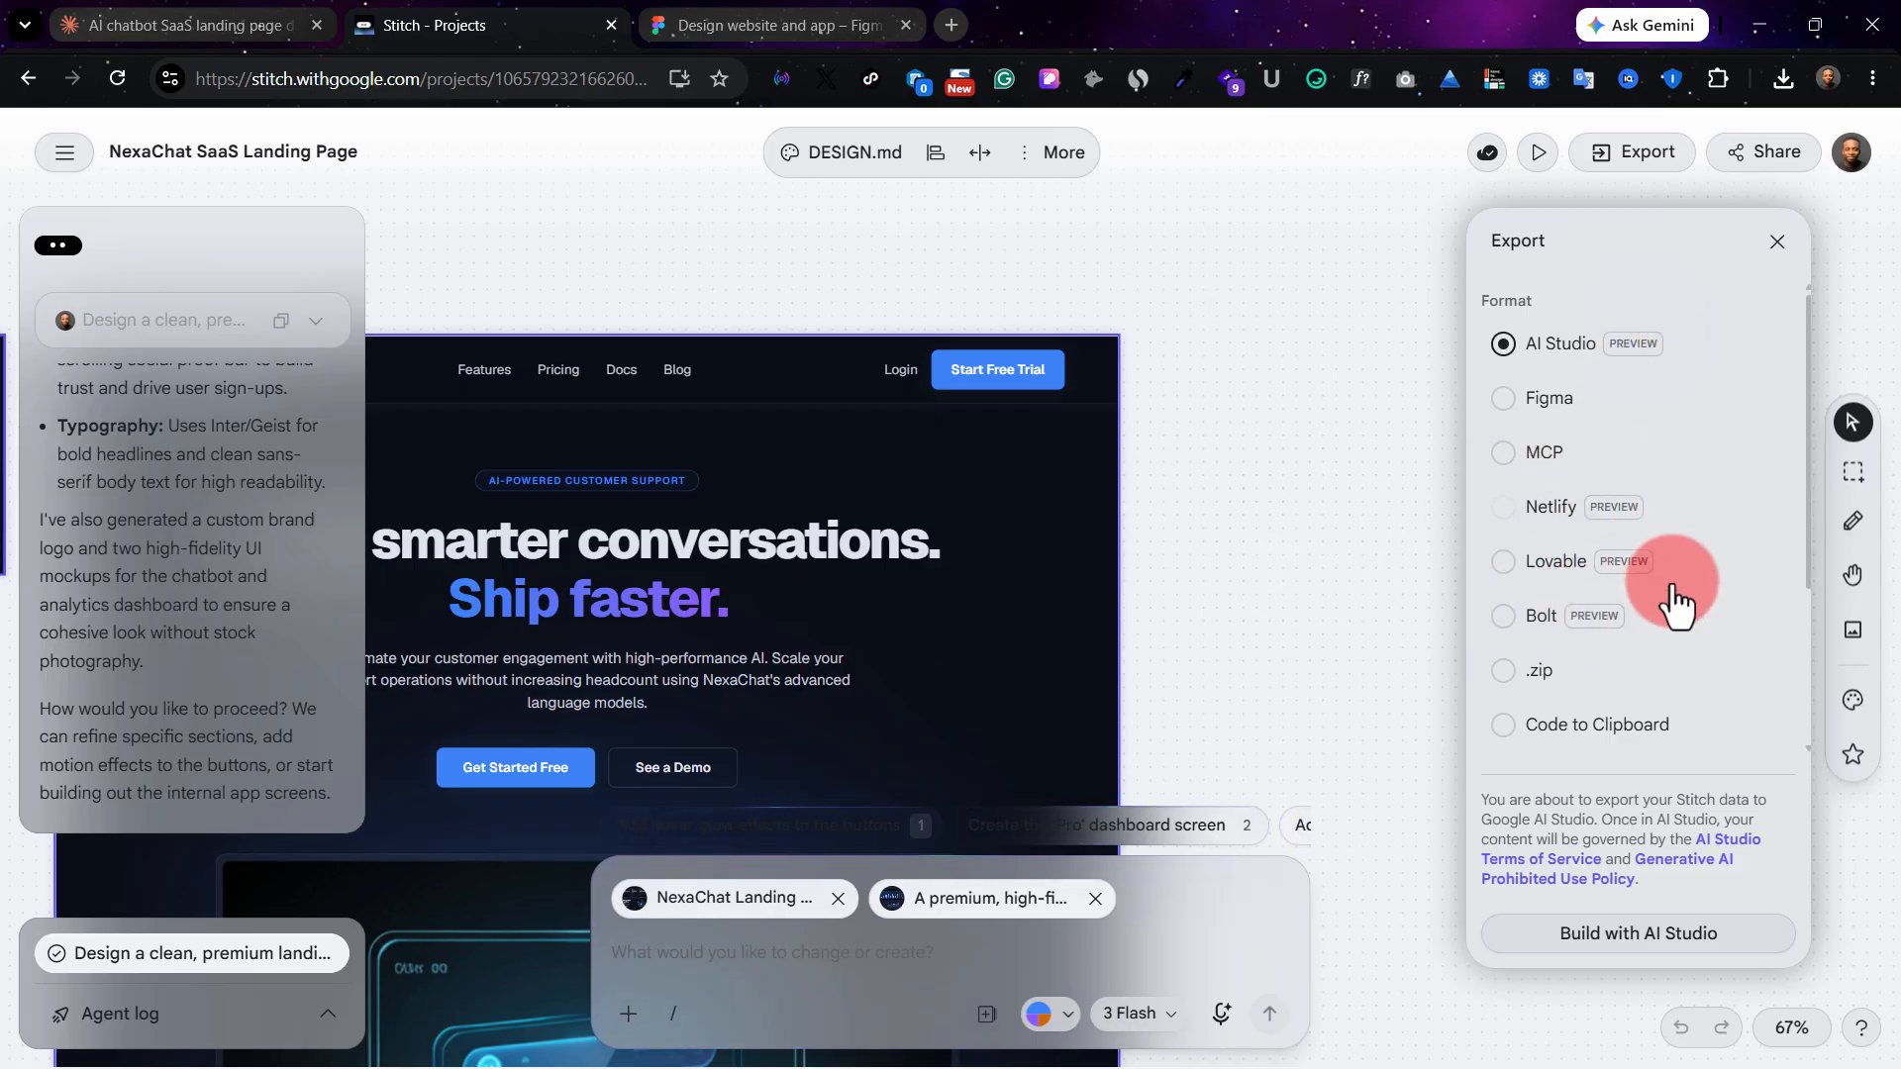
Switch to the Figma file and examine the imported NexaChat page from the hero section to the footer and back up.
{"action": "key", "text": "ctrl+Tab"}
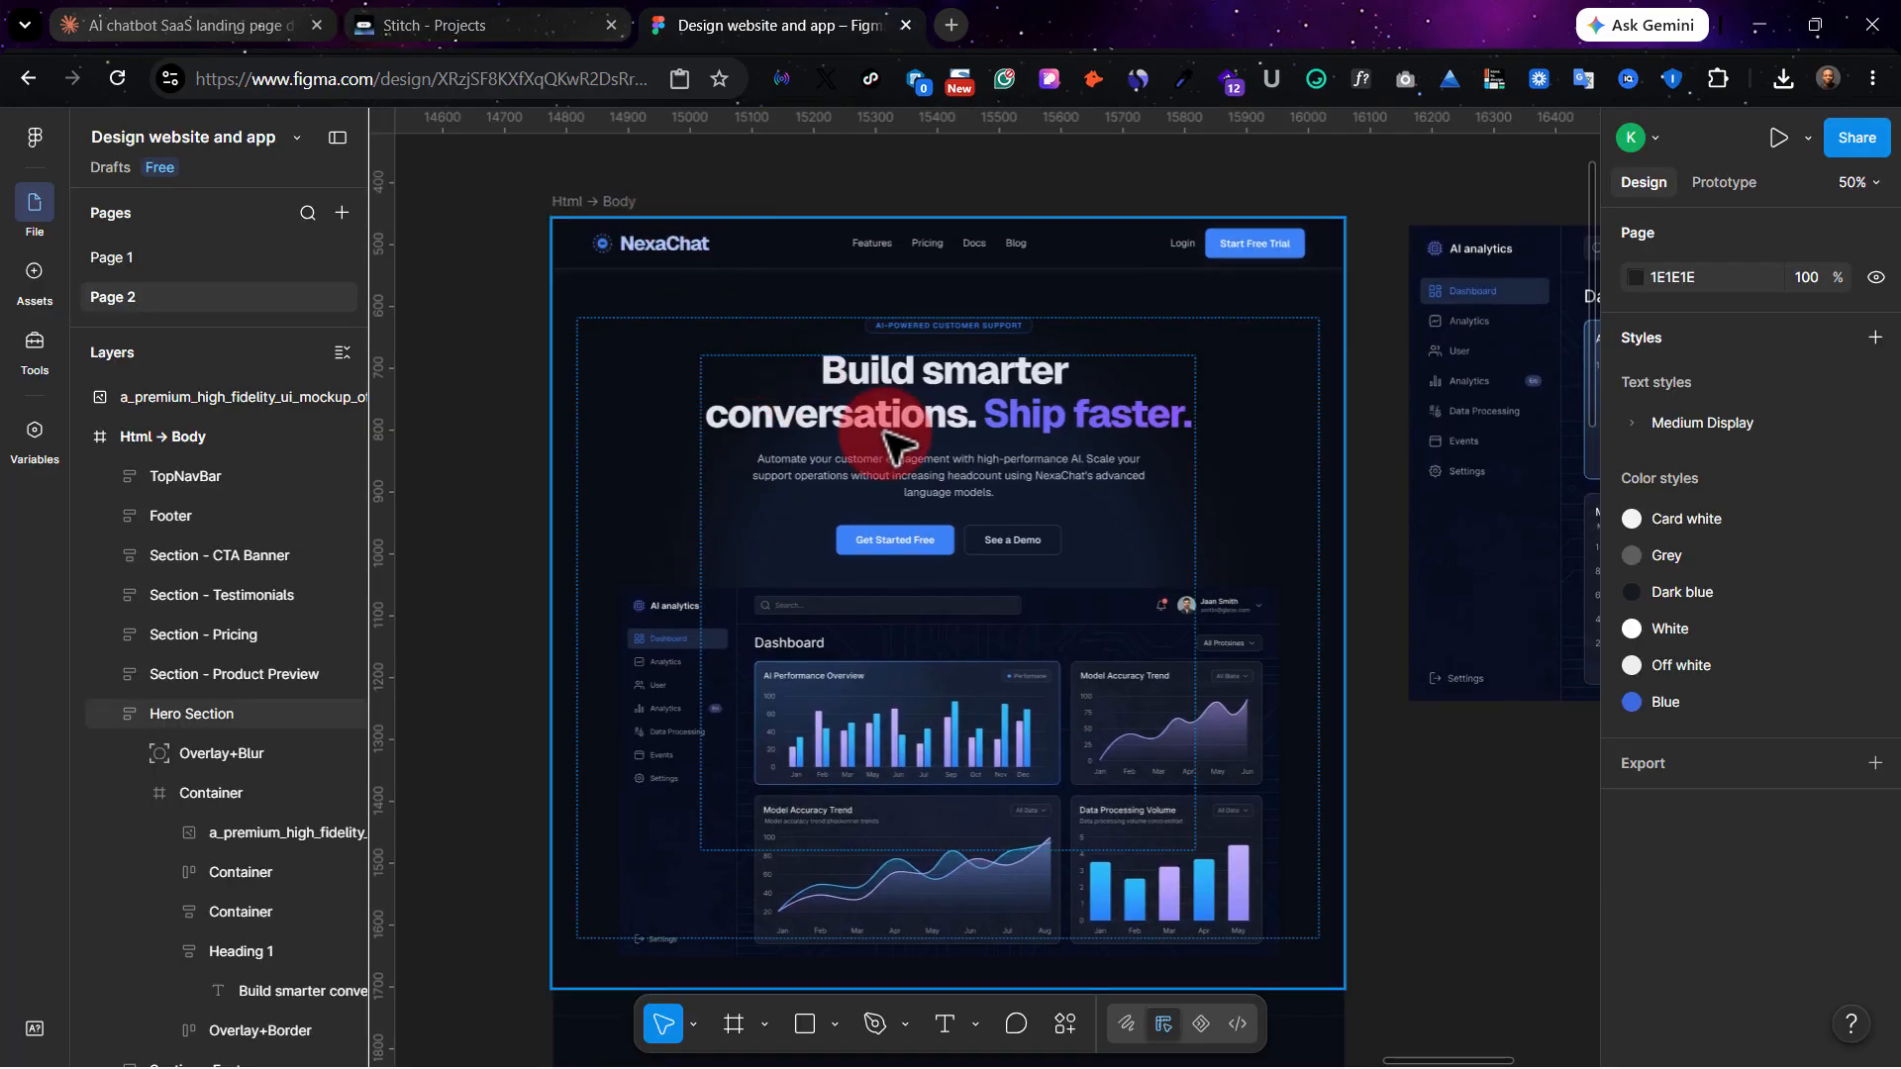
{"action": "scroll", "coordinate": [1039, 555], "scroll_direction": "down", "scroll_amount": 3}
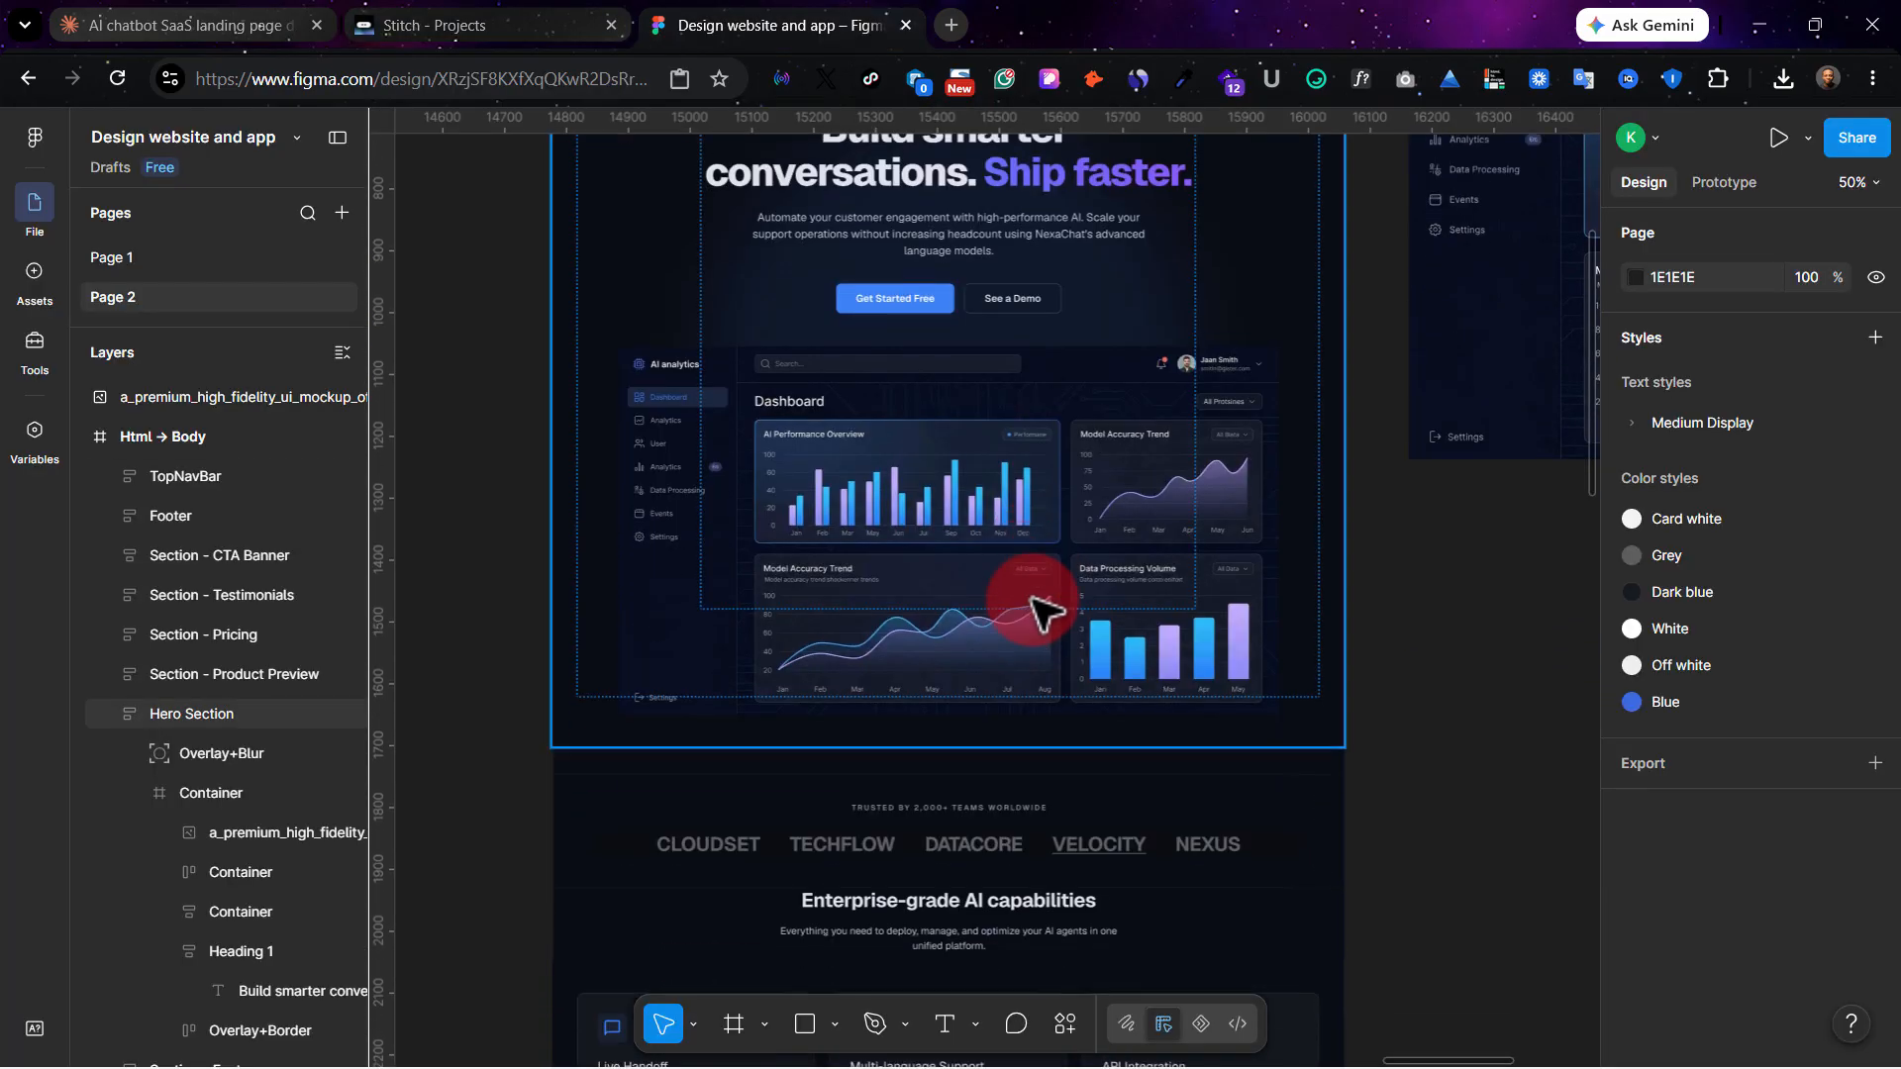
{"action": "scroll", "coordinate": [882, 530], "scroll_direction": "up", "scroll_amount": 2}
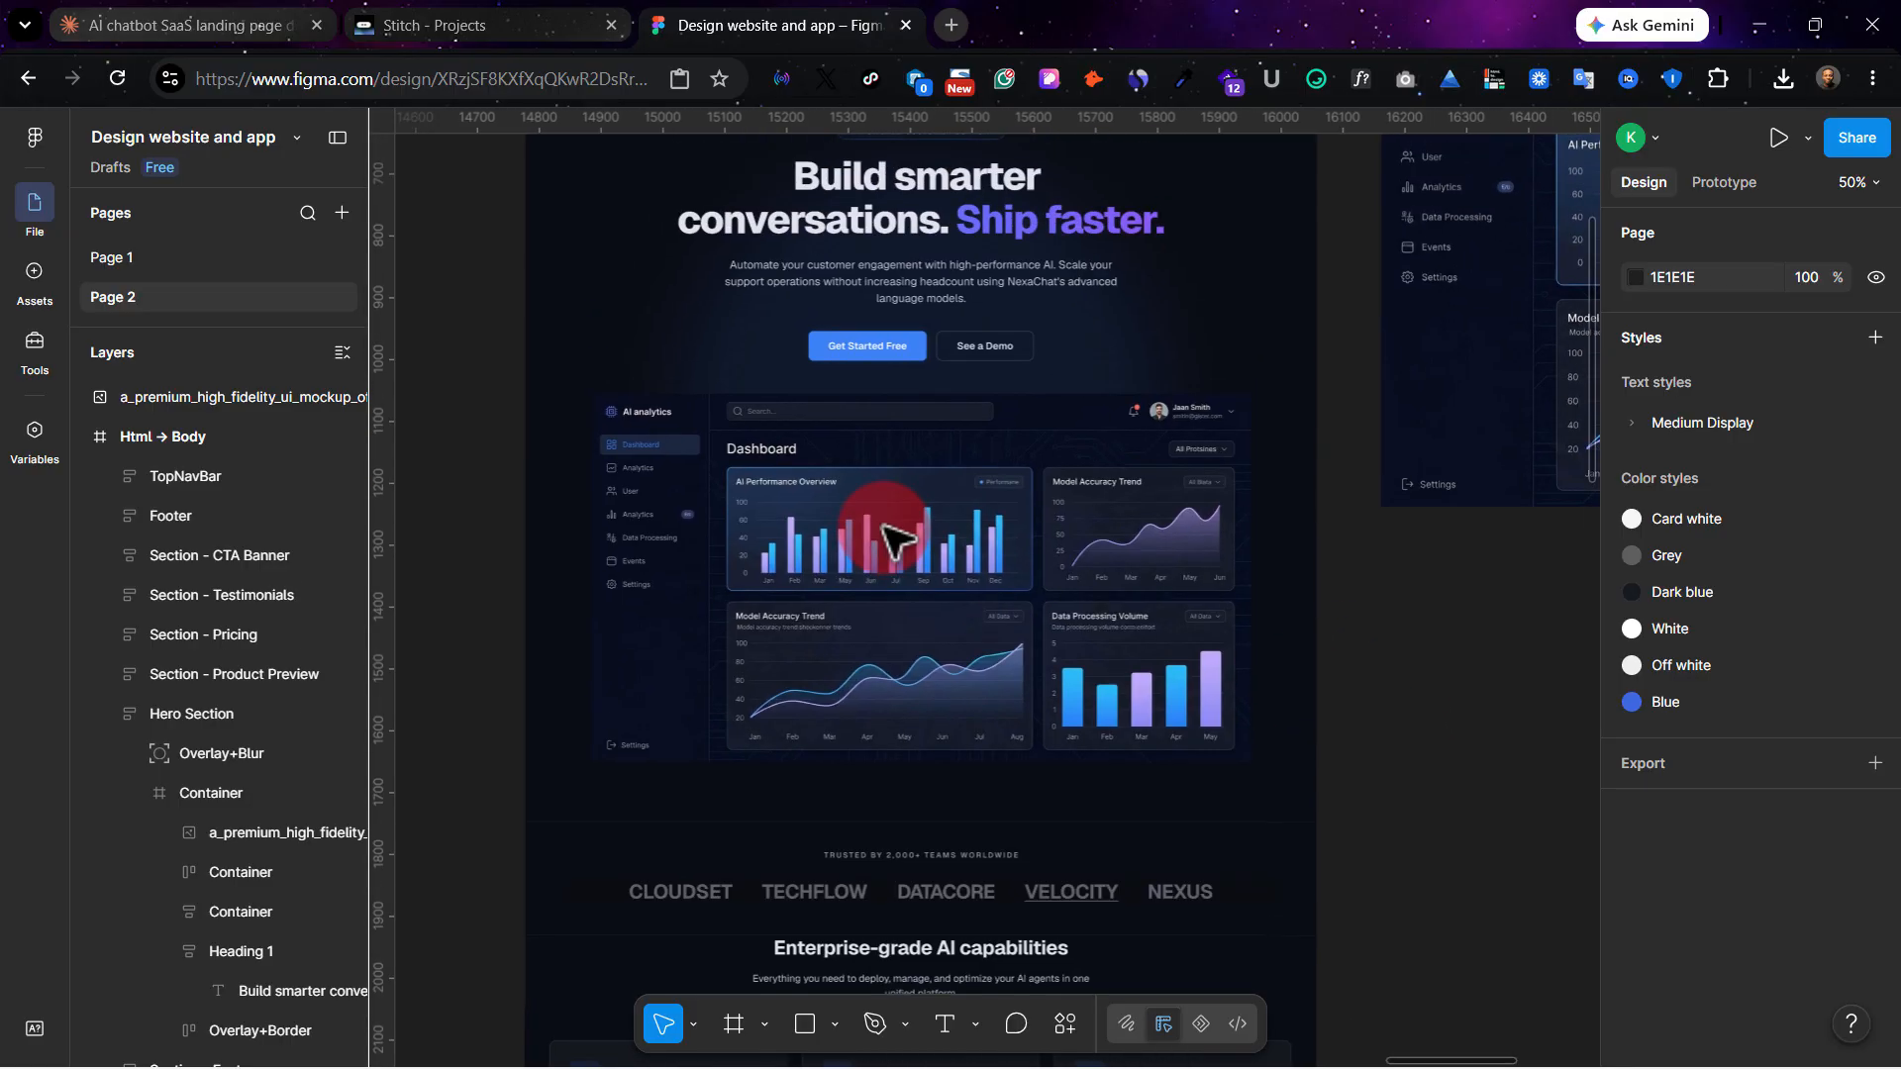
{"action": "scroll", "coordinate": [901, 544], "scroll_direction": "down", "scroll_amount": 7}
{"action": "scroll", "coordinate": [921, 599], "scroll_direction": "down", "scroll_amount": 8}
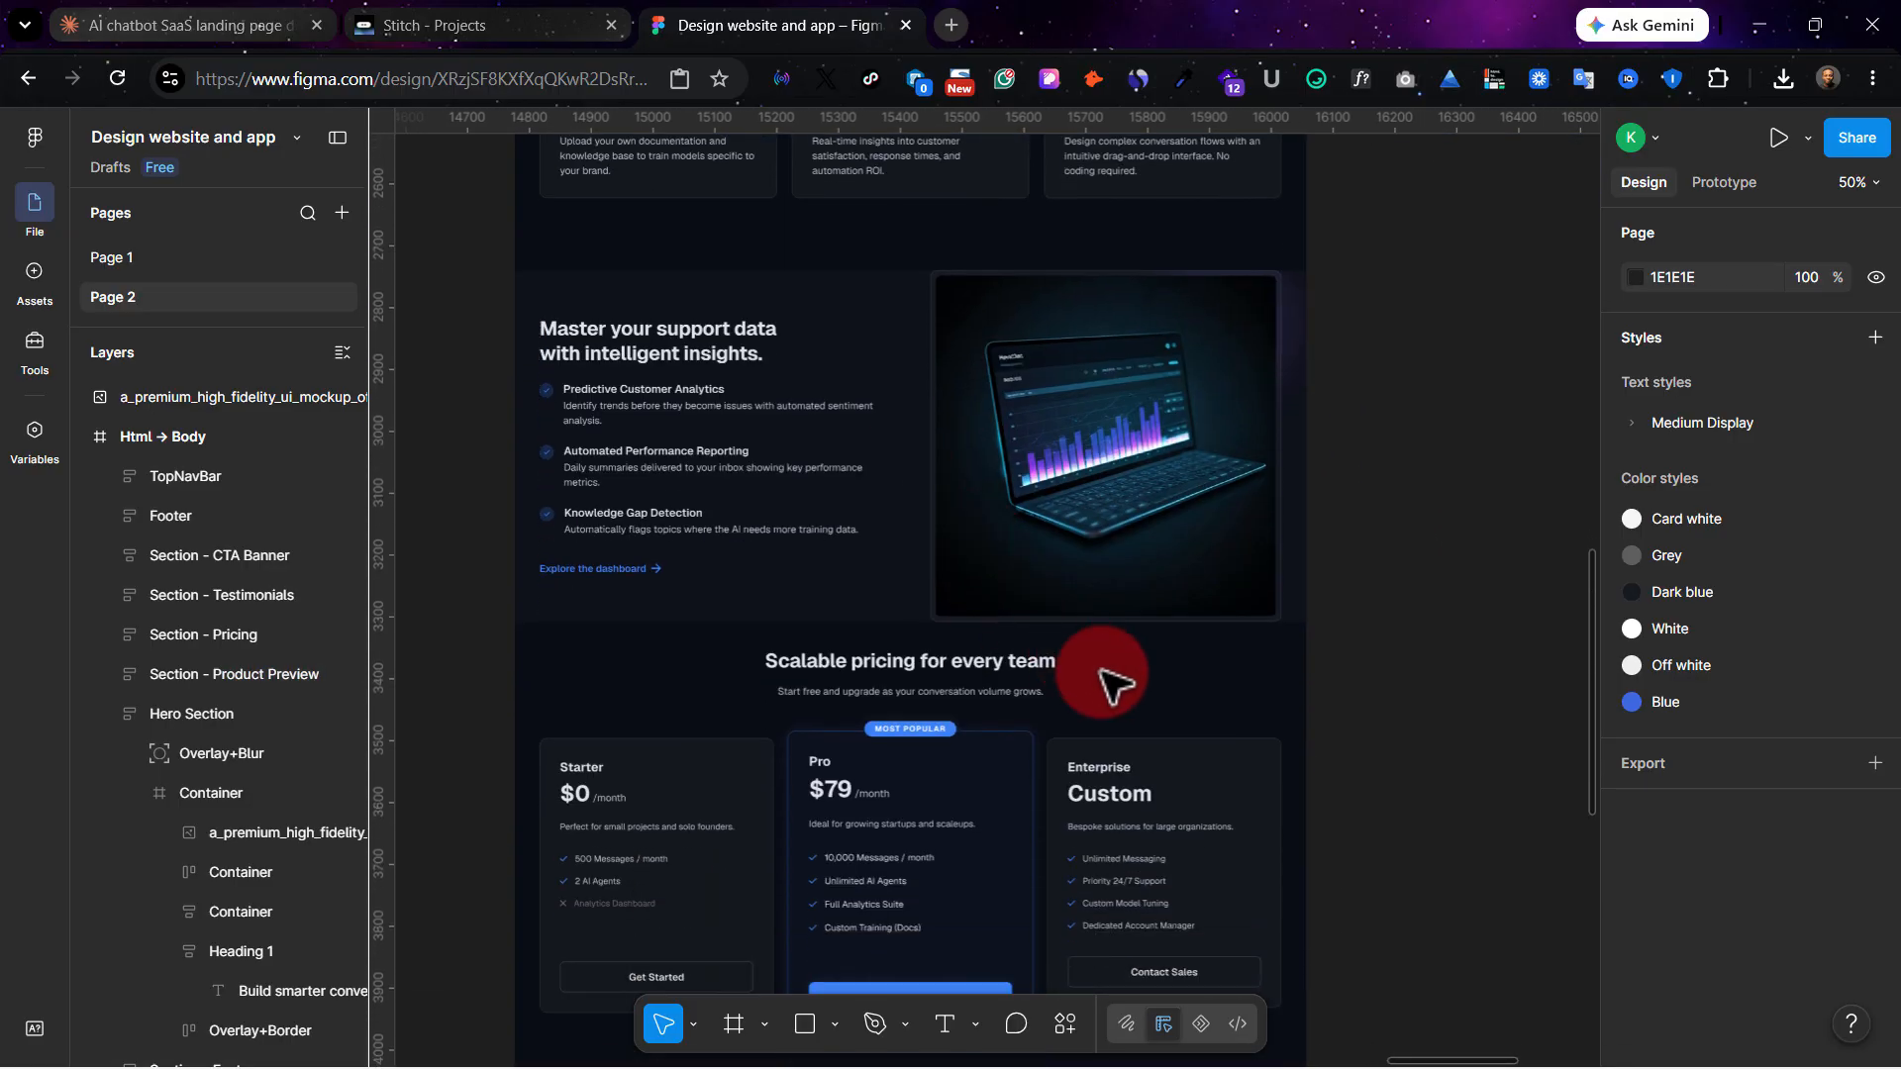
{"action": "scroll", "coordinate": [896, 683], "scroll_direction": "down", "scroll_amount": 4}
{"action": "scroll", "coordinate": [896, 684], "scroll_direction": "left", "scroll_amount": 1}
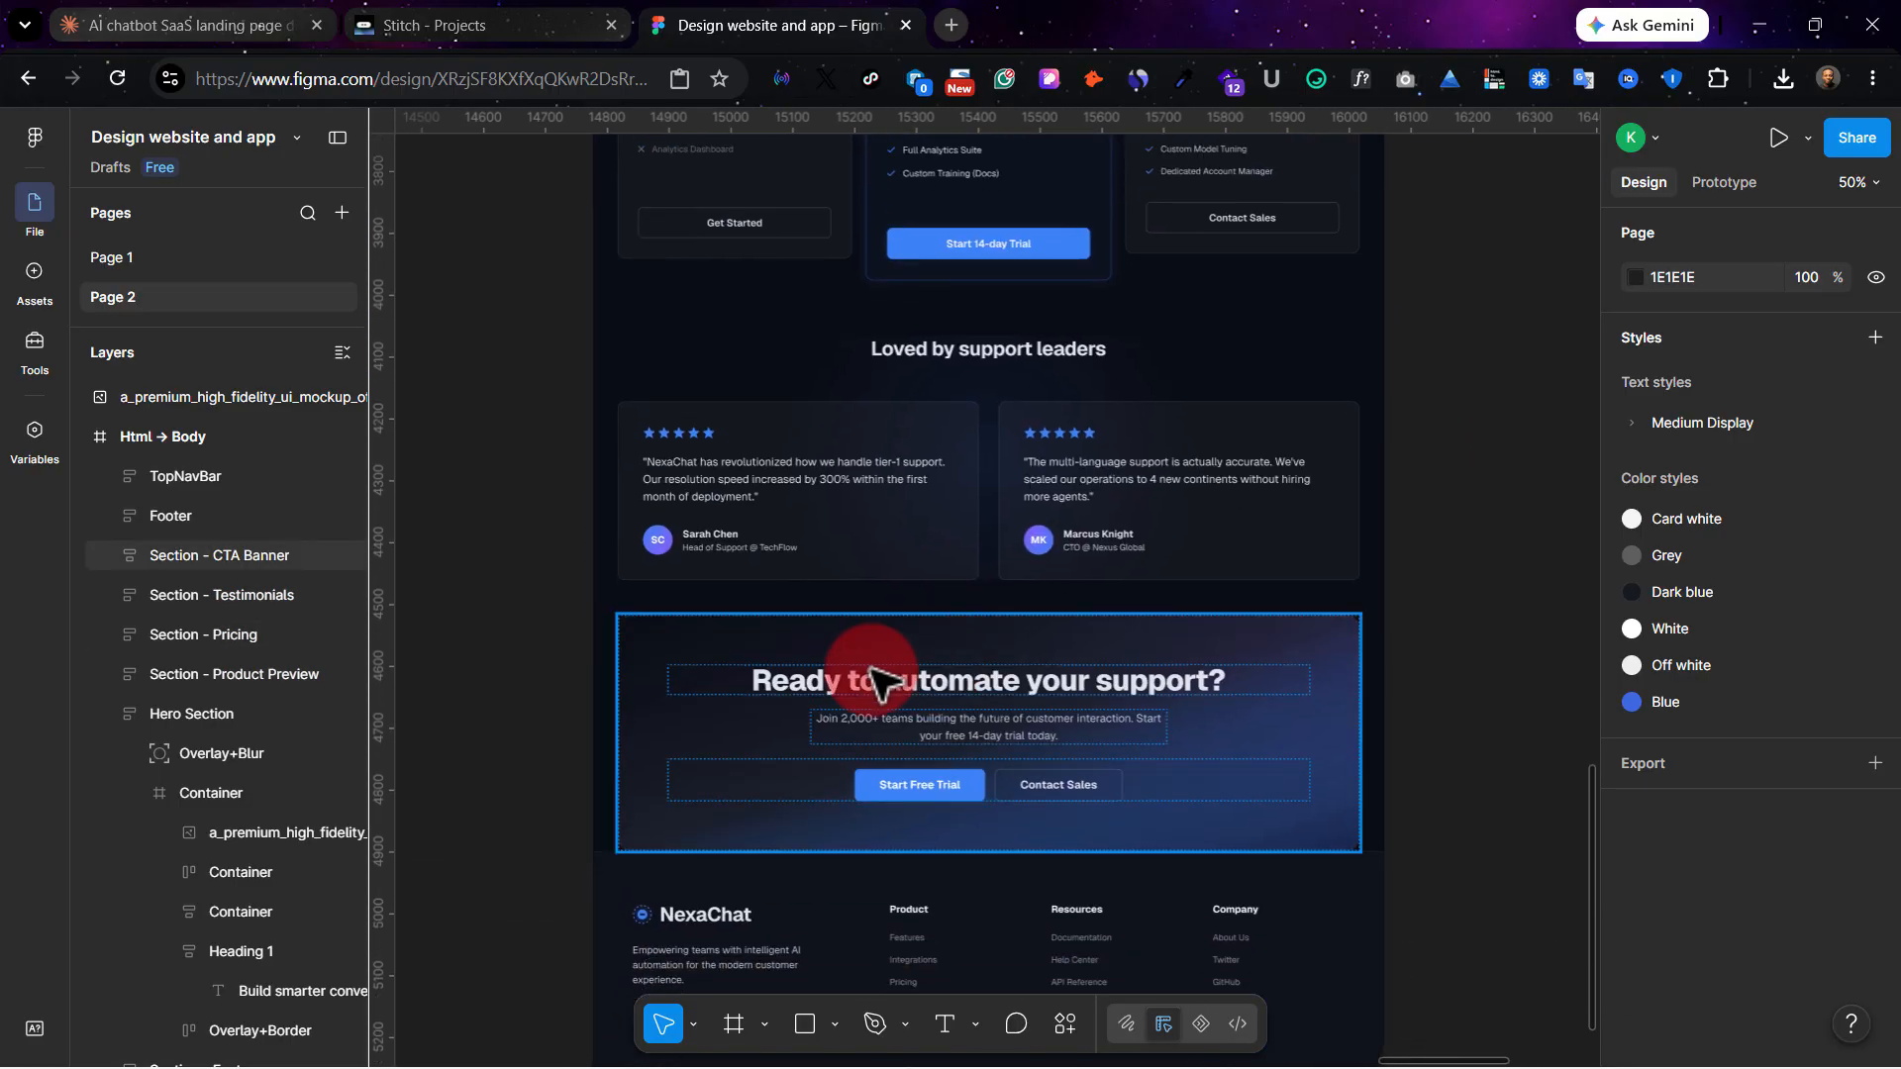
{"action": "scroll", "coordinate": [832, 565], "scroll_direction": "up", "scroll_amount": 2}
{"action": "scroll", "coordinate": [884, 515], "scroll_direction": "up", "scroll_amount": 10}
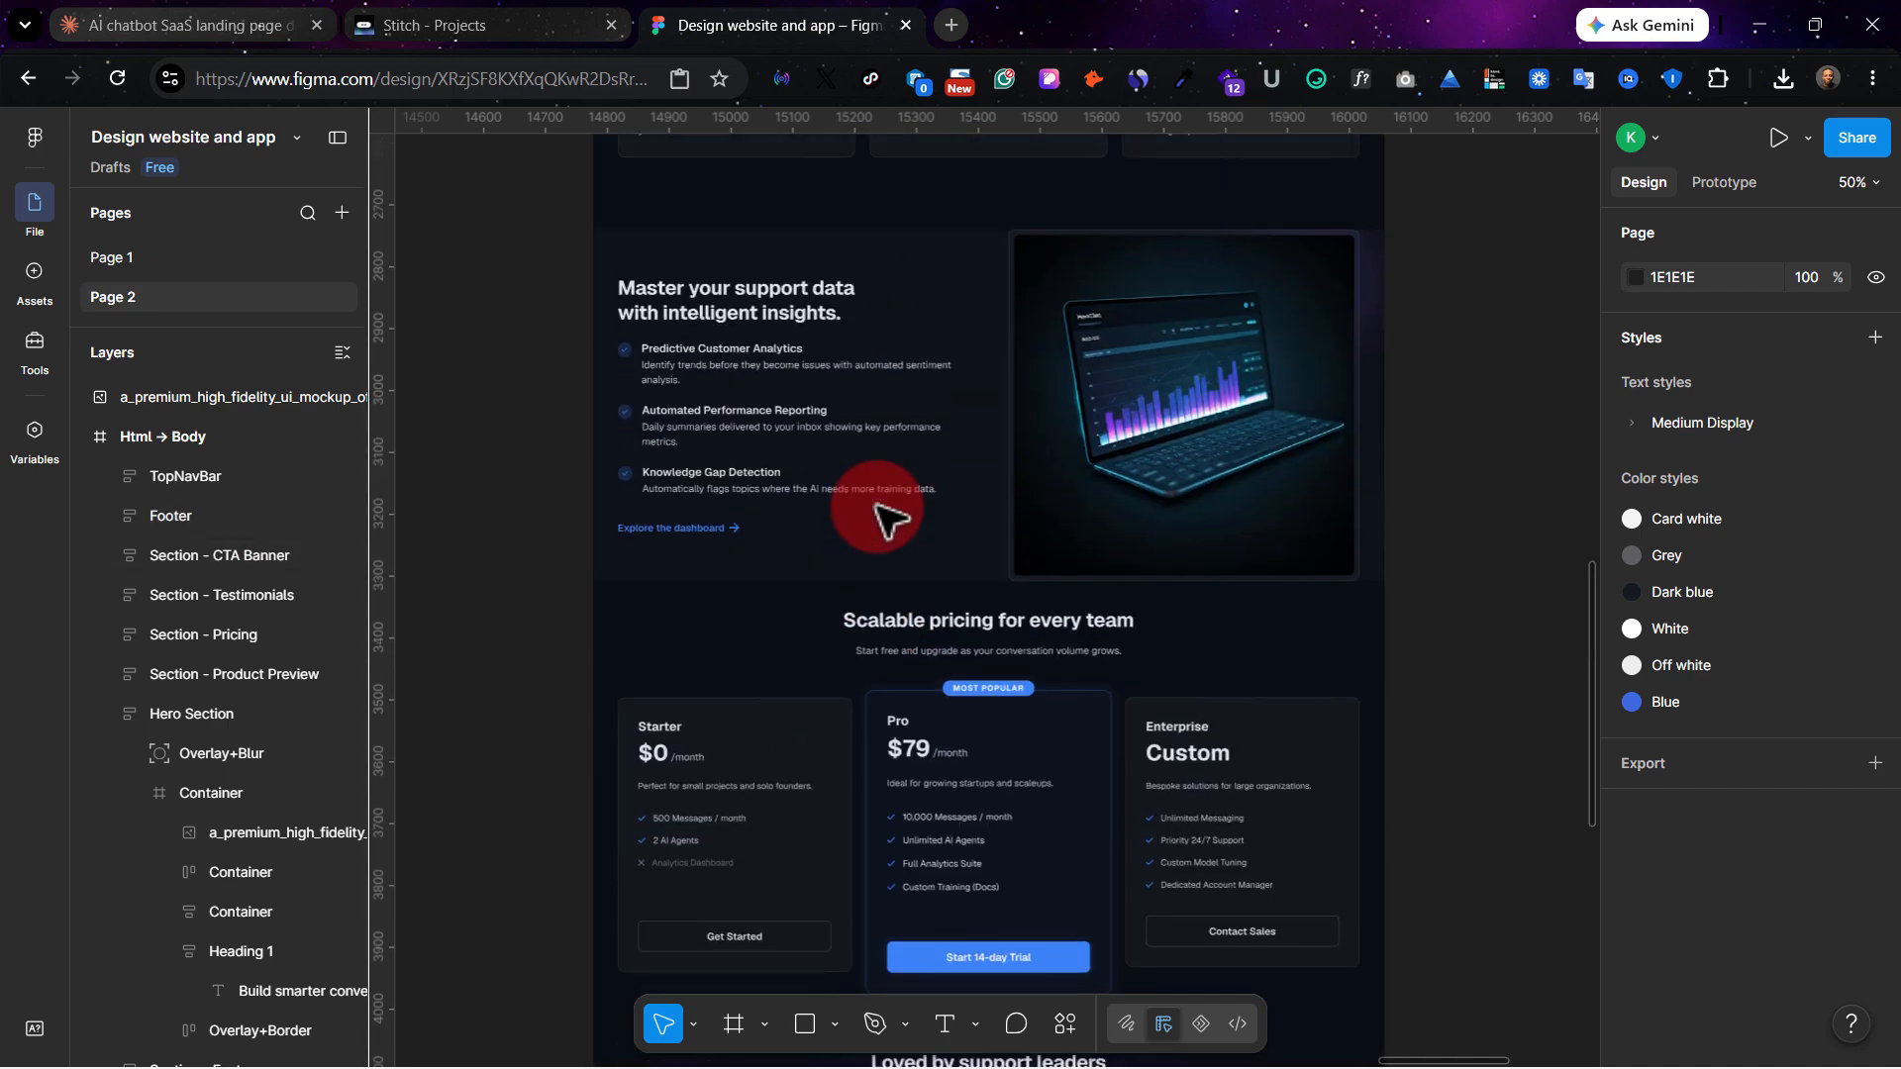
{"action": "scroll", "coordinate": [810, 534], "scroll_direction": "up", "scroll_amount": 10}
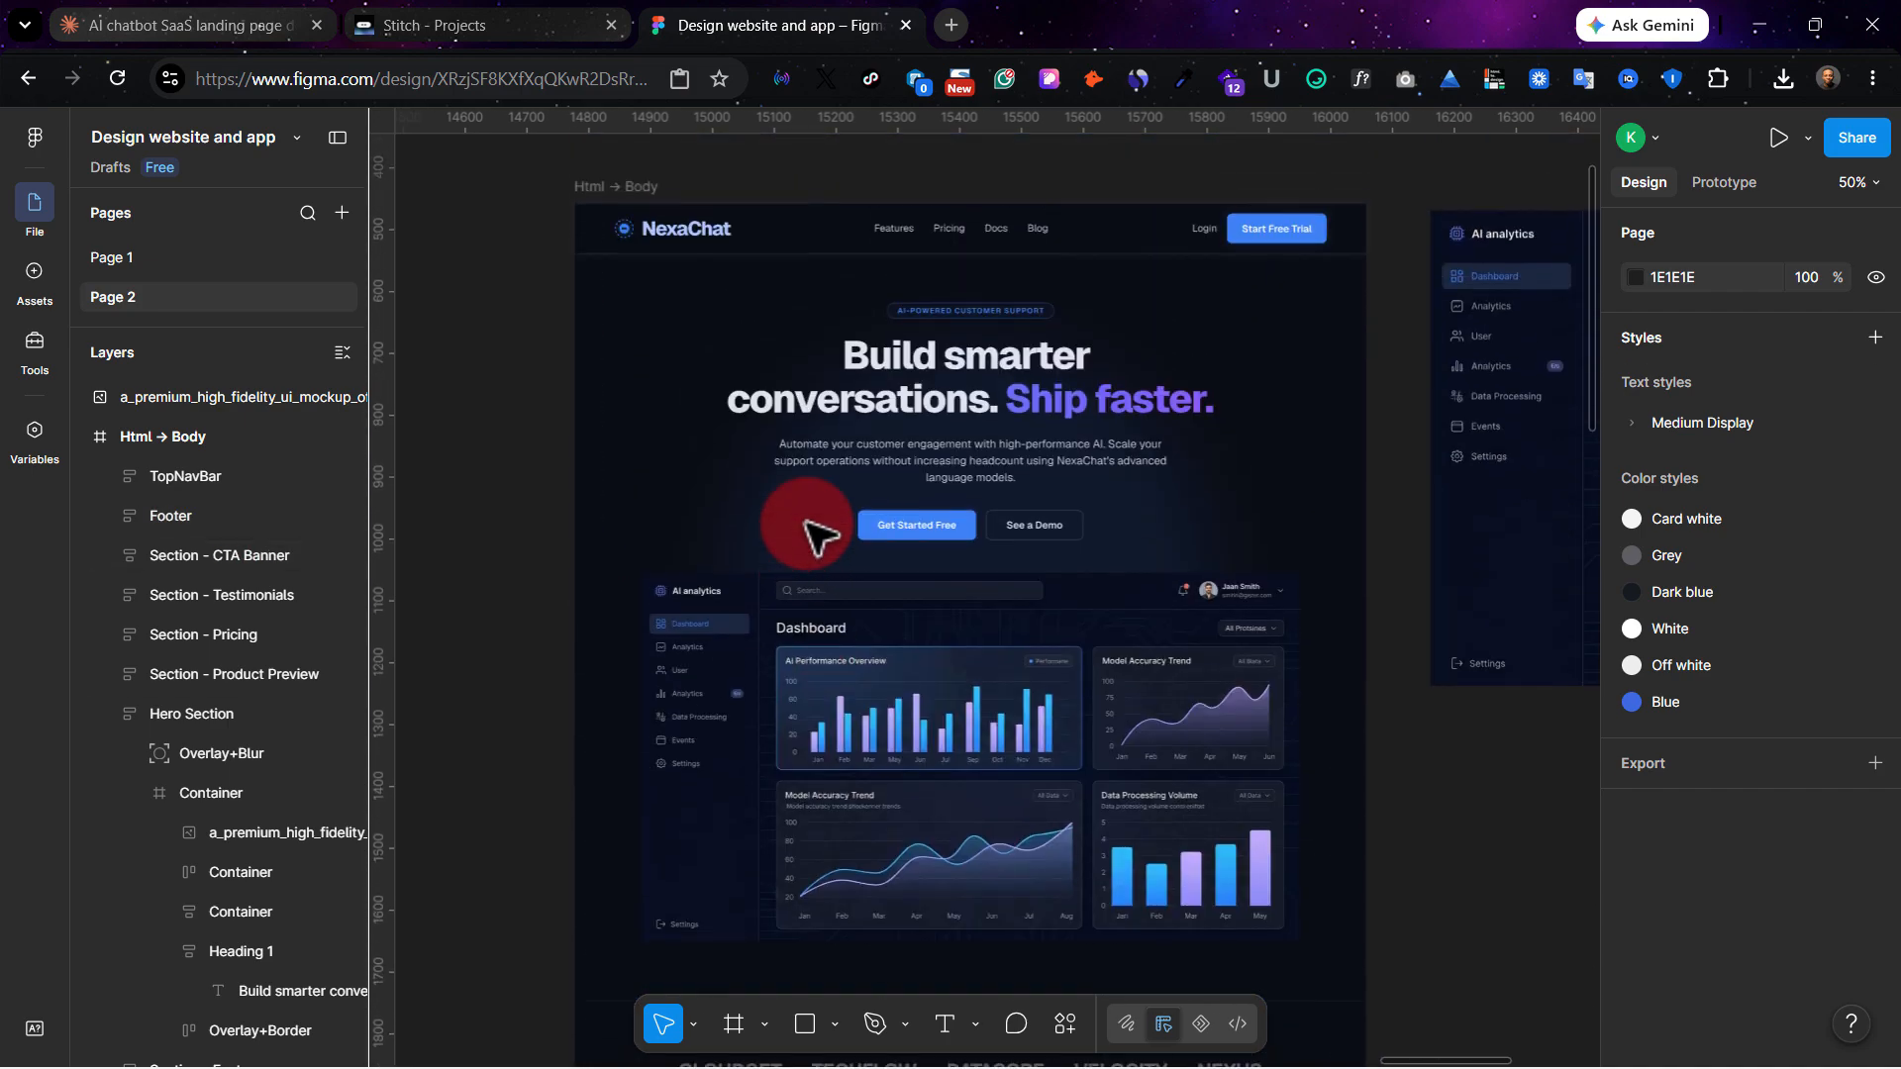
{"action": "scroll", "coordinate": [777, 518], "scroll_direction": "right", "scroll_amount": 5}
{"action": "scroll", "coordinate": [1200, 619], "scroll_direction": "left", "scroll_amount": 4}
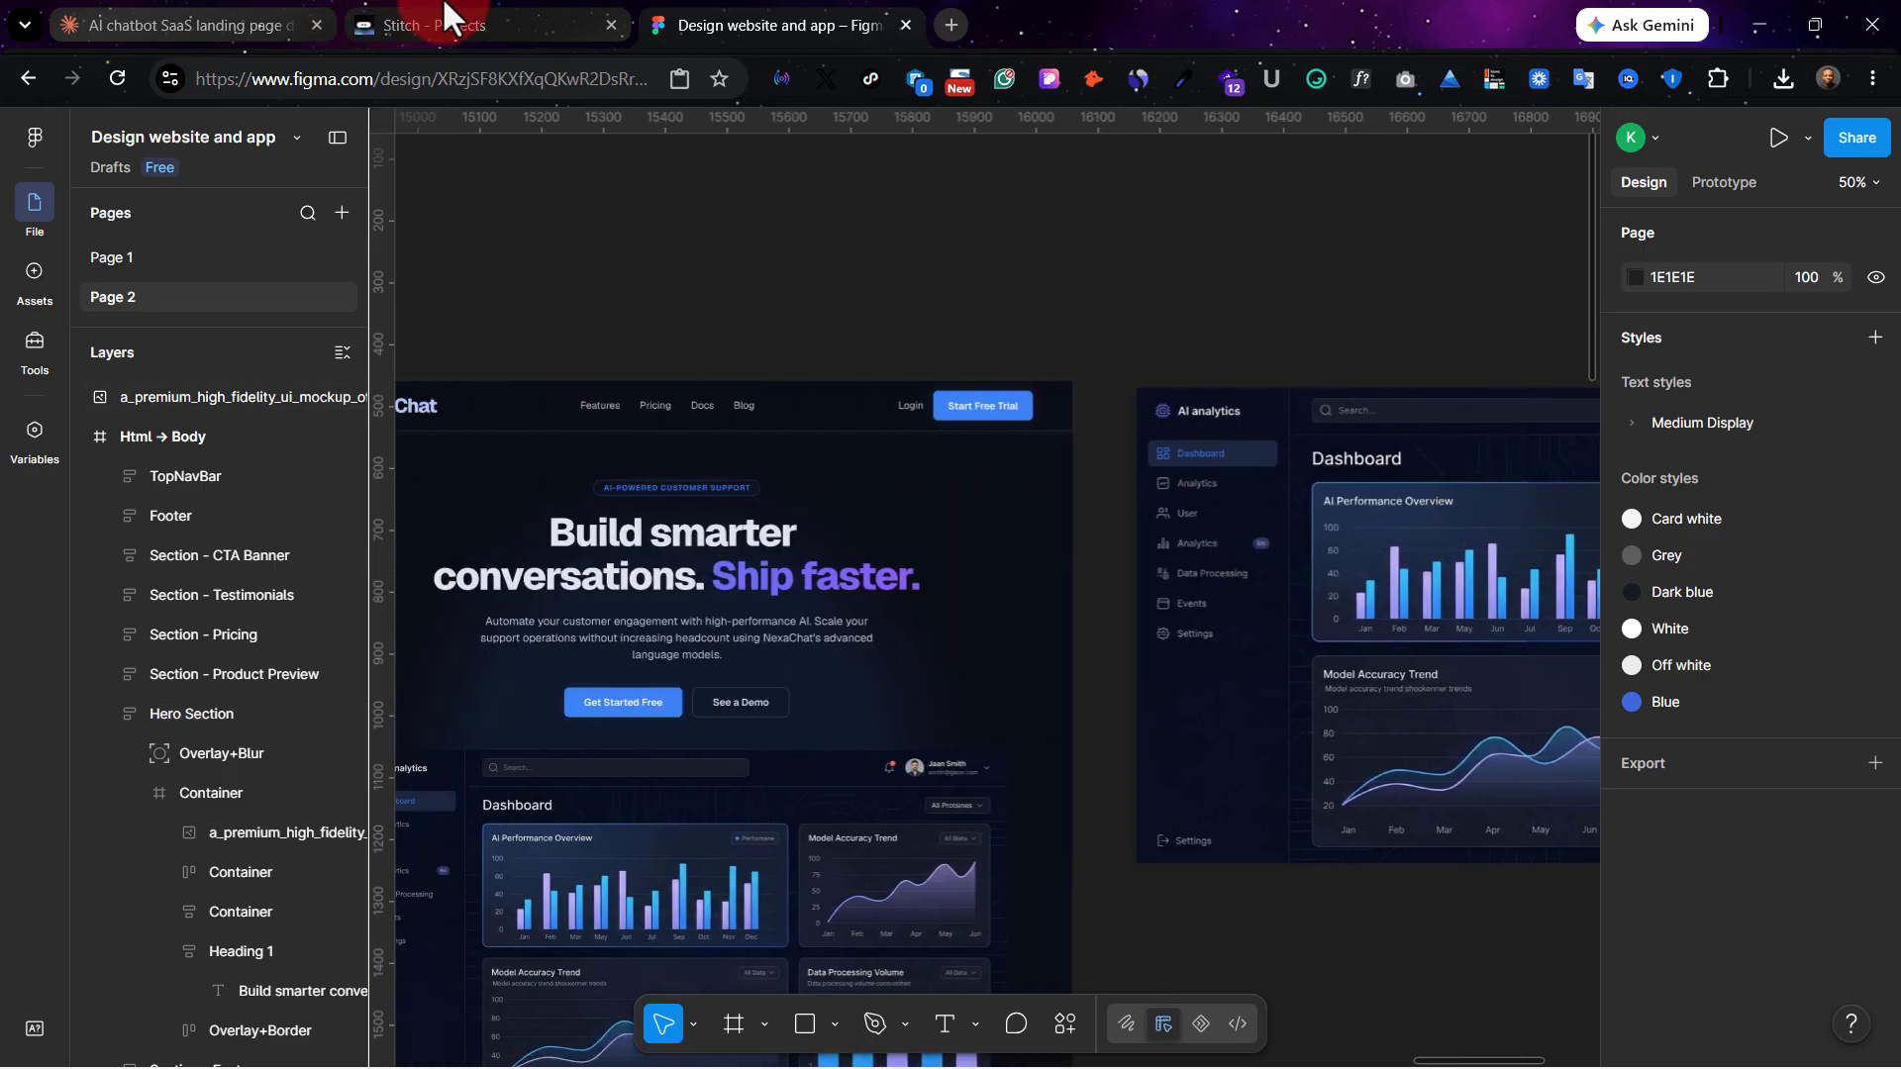
Return to Stitch, select the AI analytics dashboard mockup and open its list of available actions.
{"action": "left_click", "coordinate": [446, 15]}
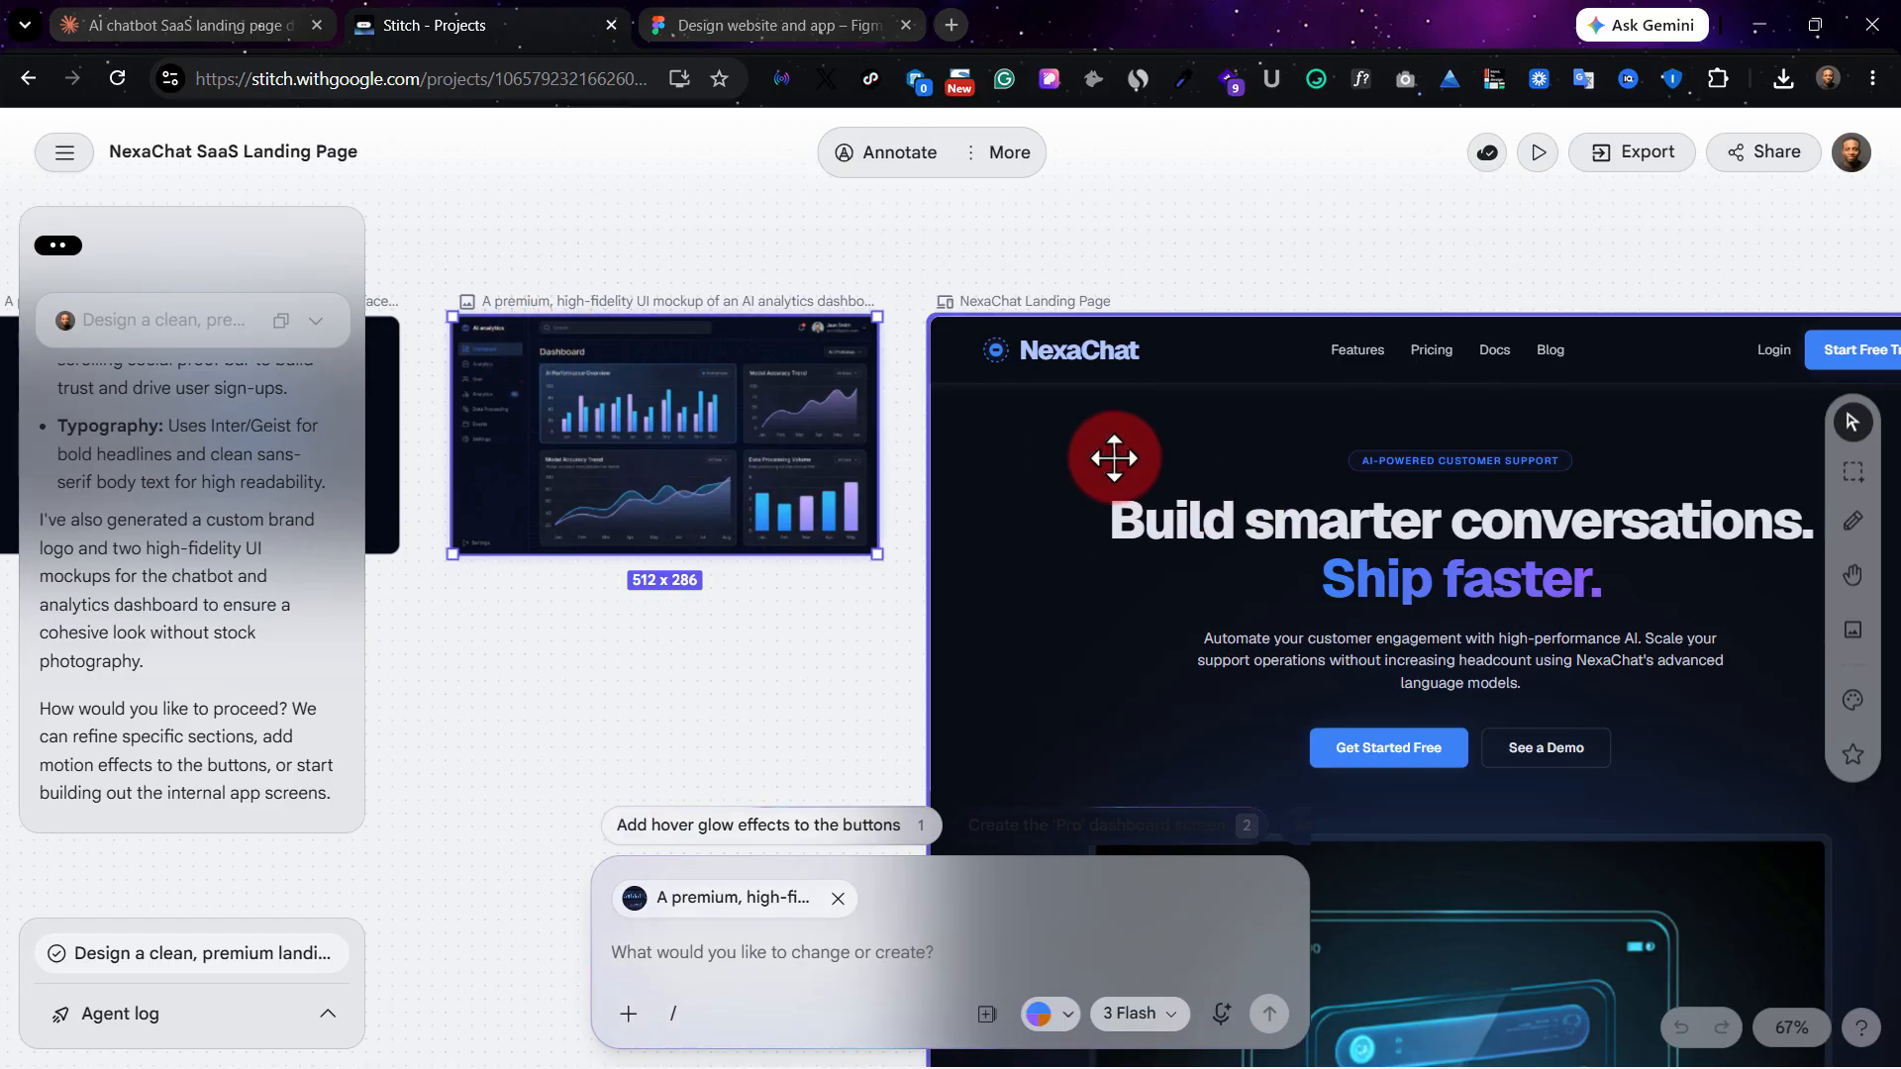
{"action": "left_click", "coordinate": [1072, 307]}
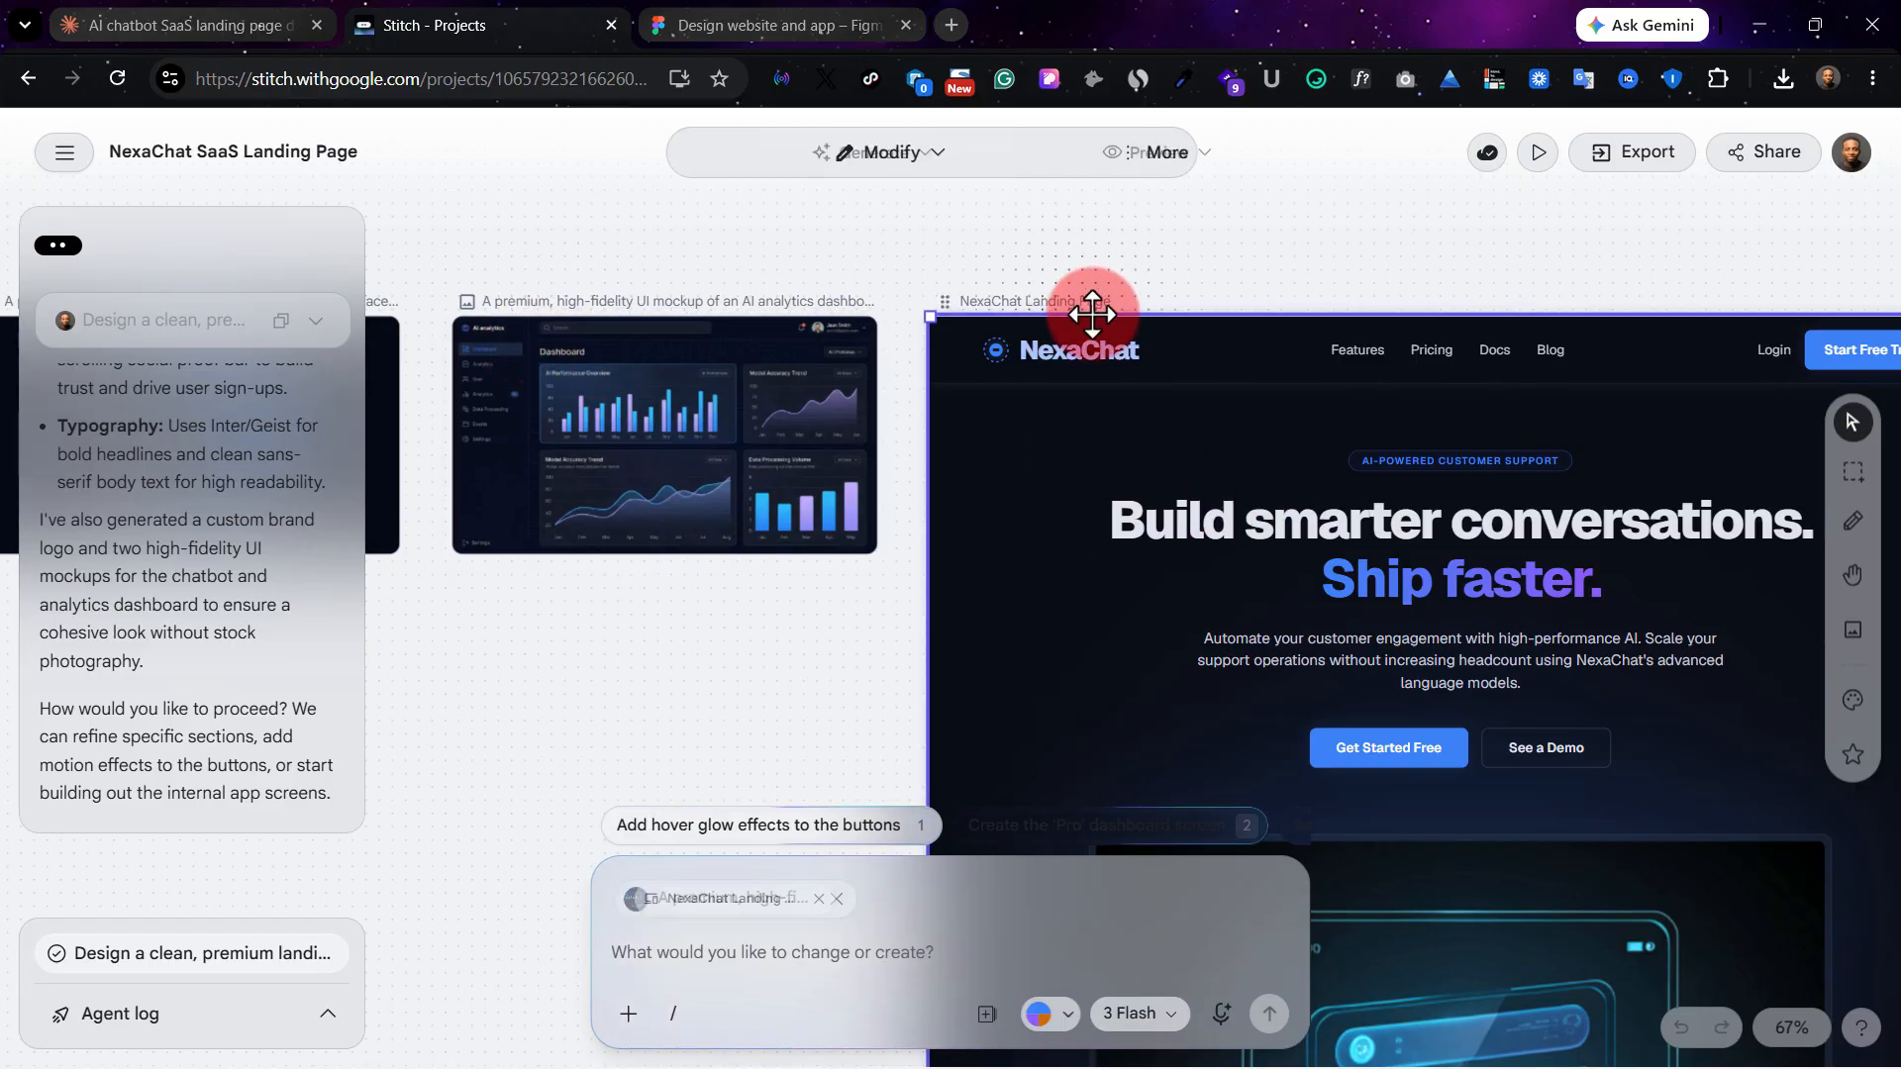
{"action": "left_click", "coordinate": [561, 399]}
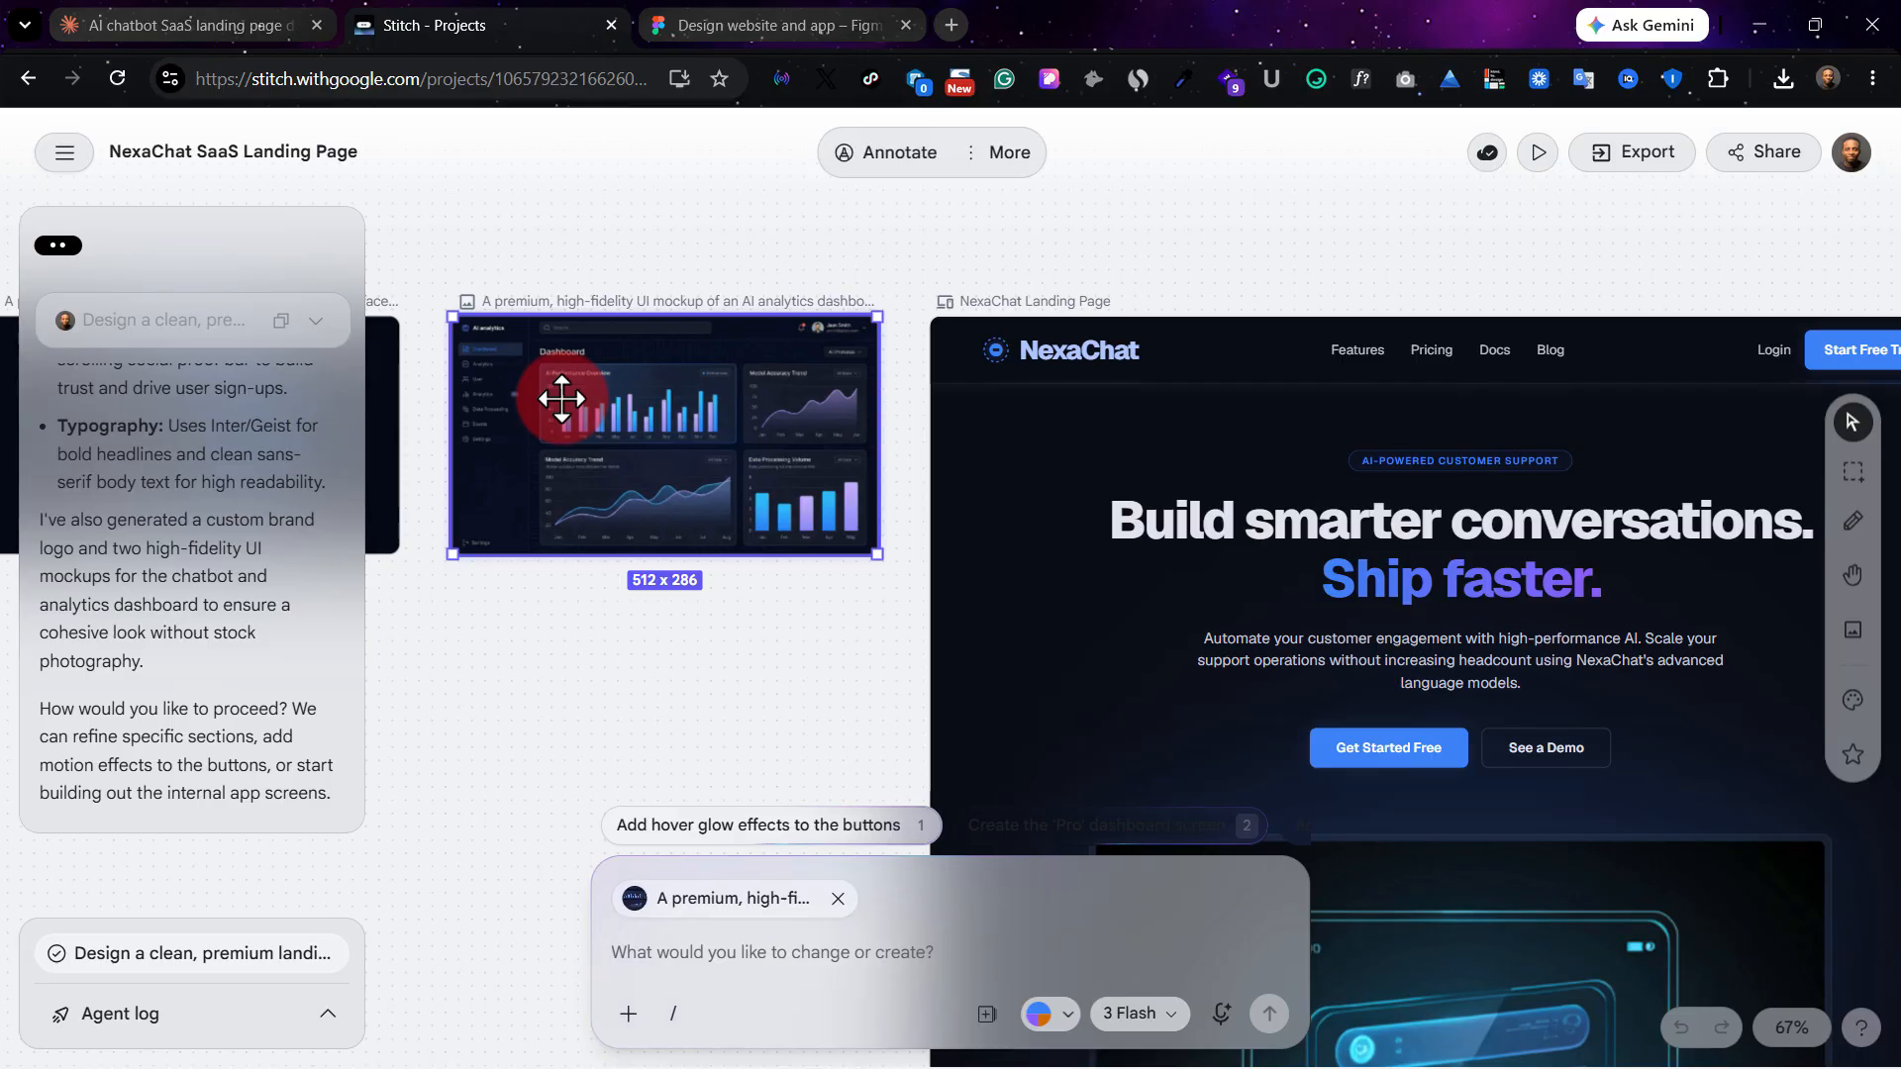
{"action": "right_click", "coordinate": [562, 401]}
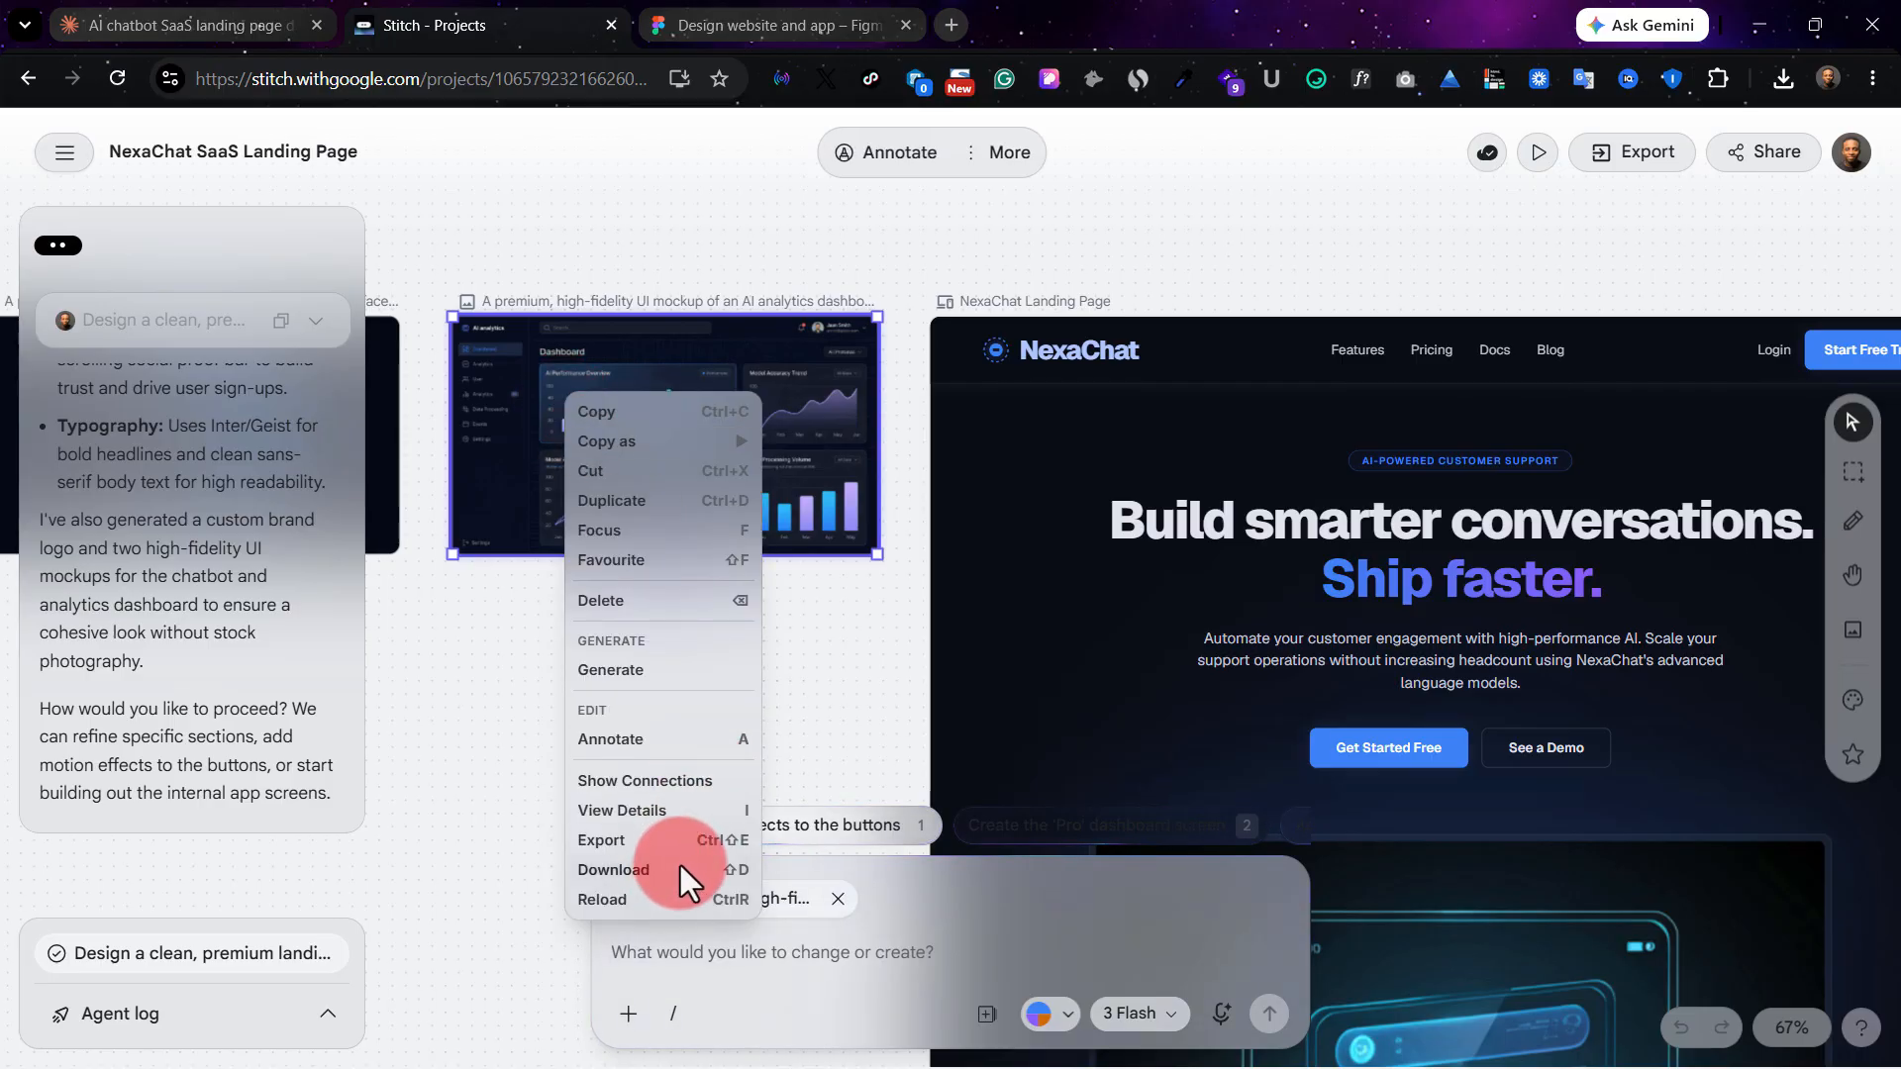
Switch to Figma and compare the standalone dashboard mockup with the copy placed in the landing page's hero section.
{"action": "left_click", "coordinate": [723, 18]}
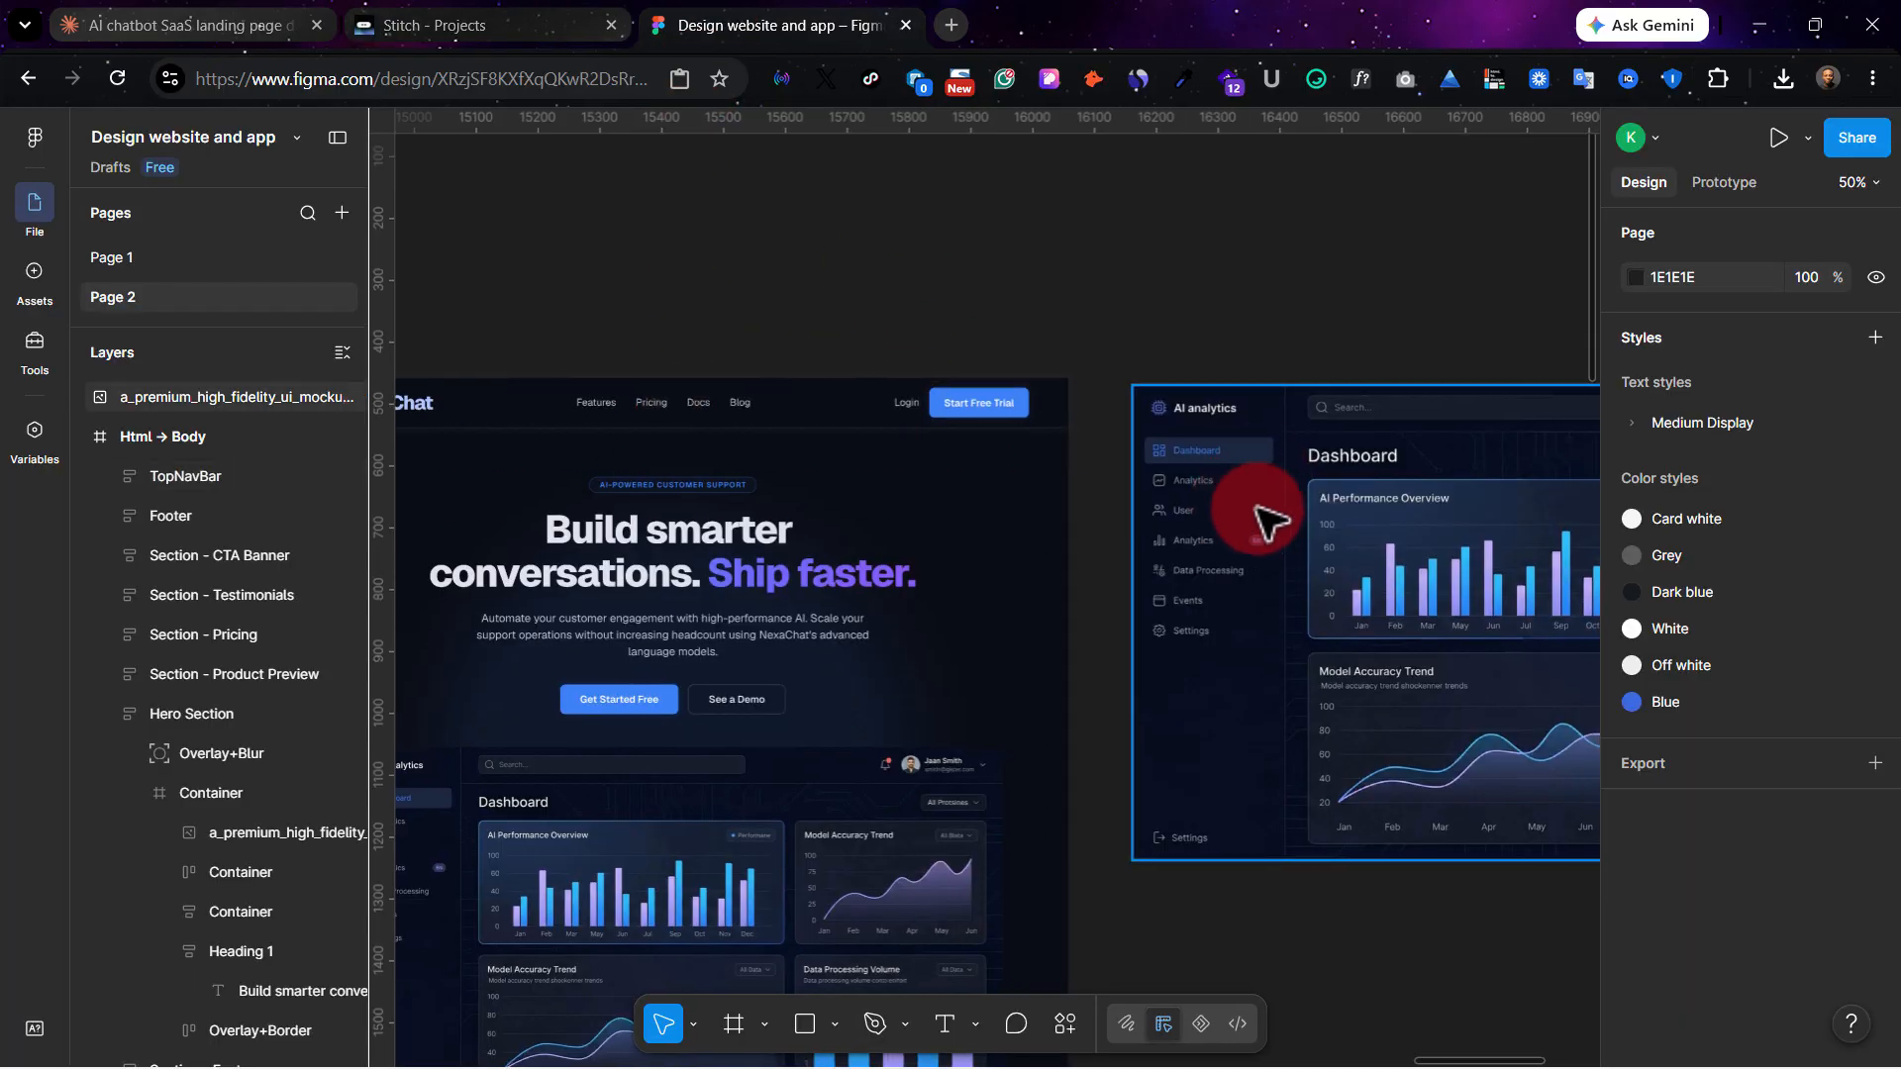
{"action": "scroll", "coordinate": [1258, 524], "scroll_direction": "right", "scroll_amount": 3}
{"action": "scroll", "coordinate": [1231, 538], "scroll_direction": "left", "scroll_amount": 5}
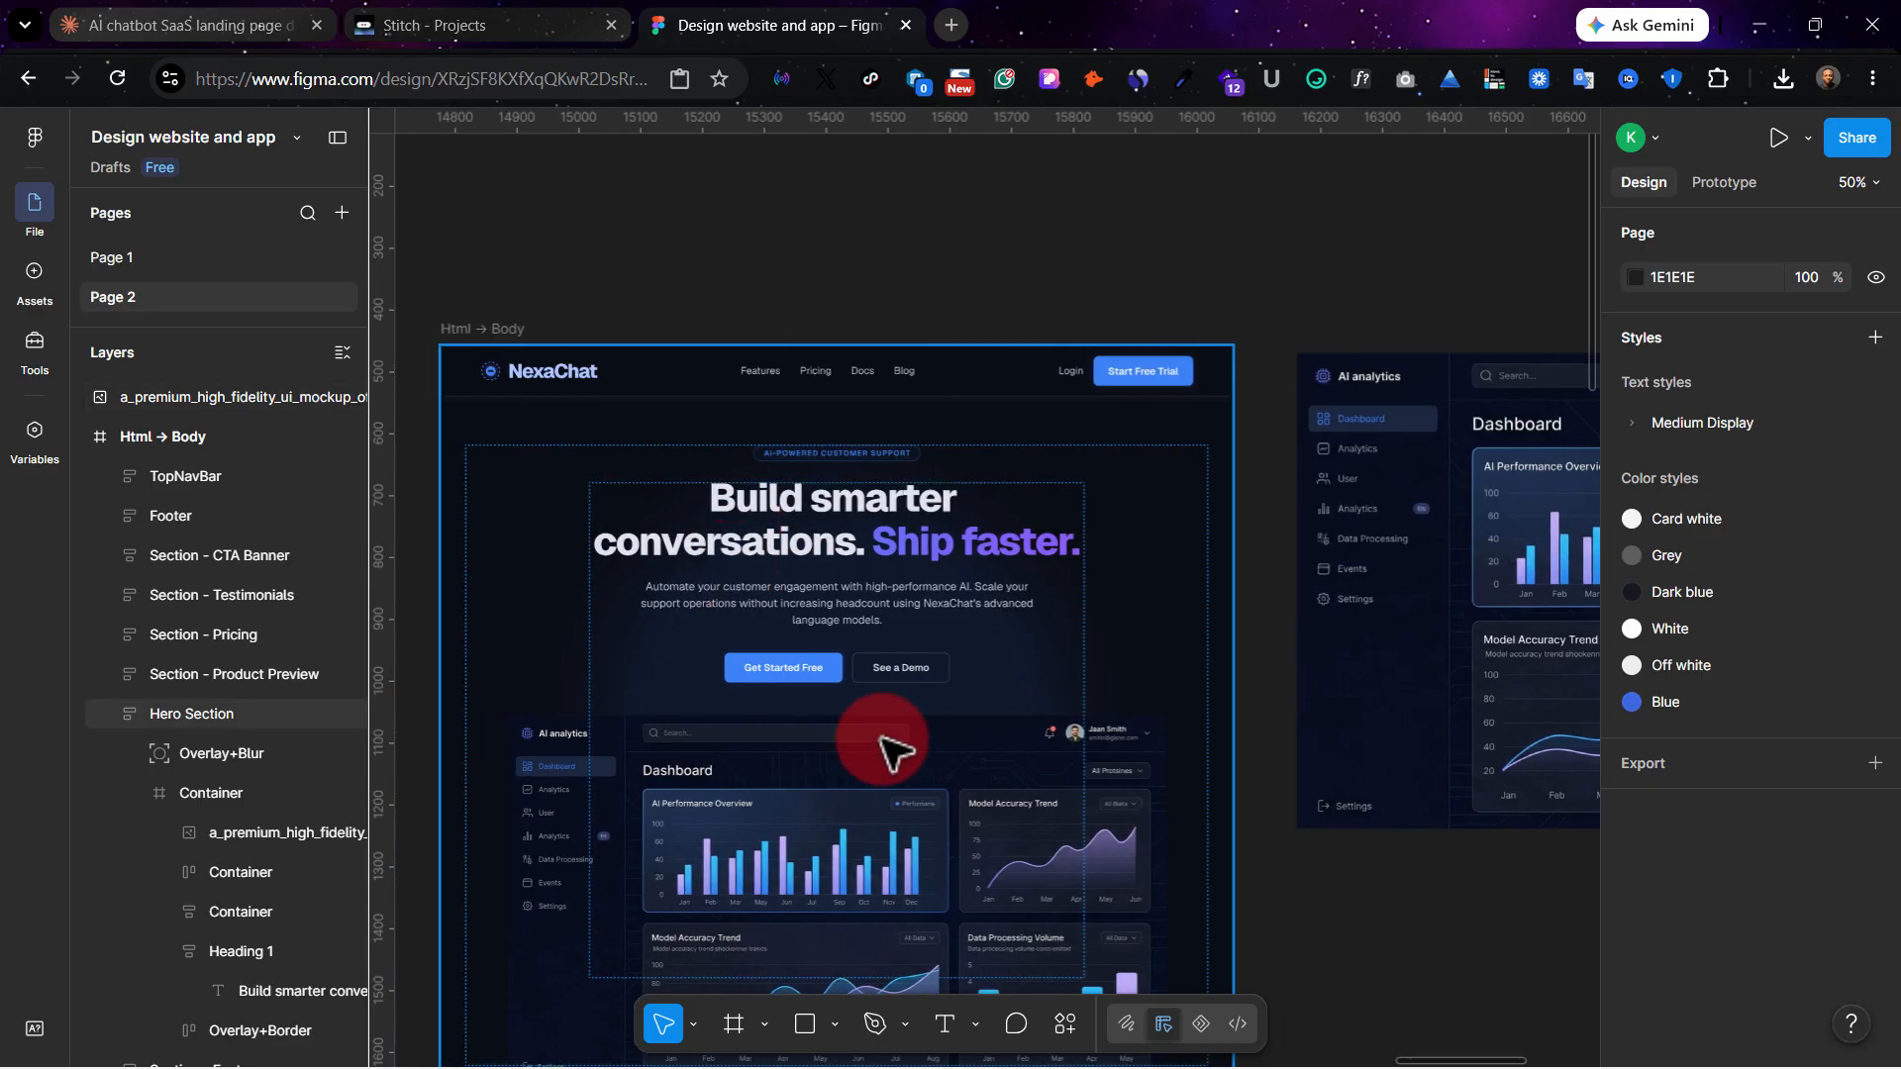
{"action": "scroll", "coordinate": [953, 324], "scroll_direction": "down", "scroll_amount": 2}
{"action": "scroll", "coordinate": [953, 324], "scroll_direction": "left", "scroll_amount": 2}
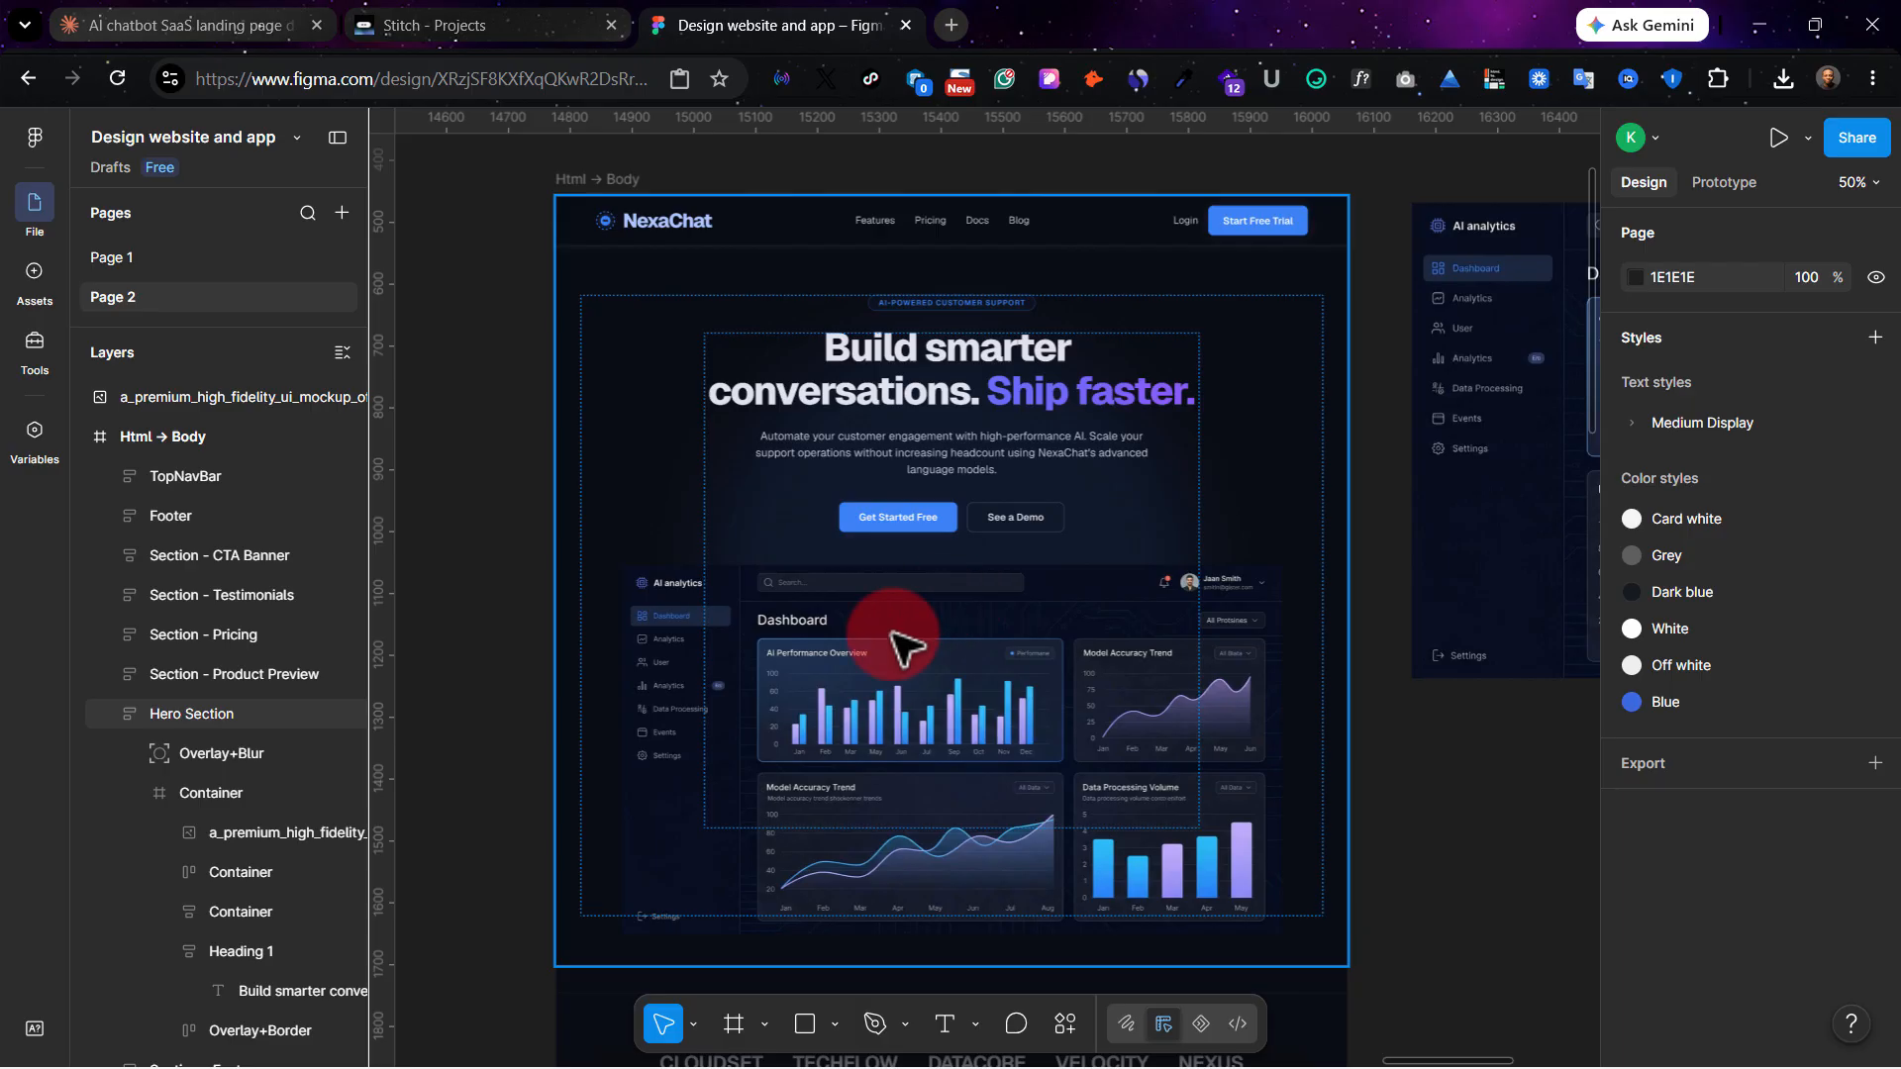
{"action": "scroll", "coordinate": [941, 461], "scroll_direction": "down", "scroll_amount": 1}
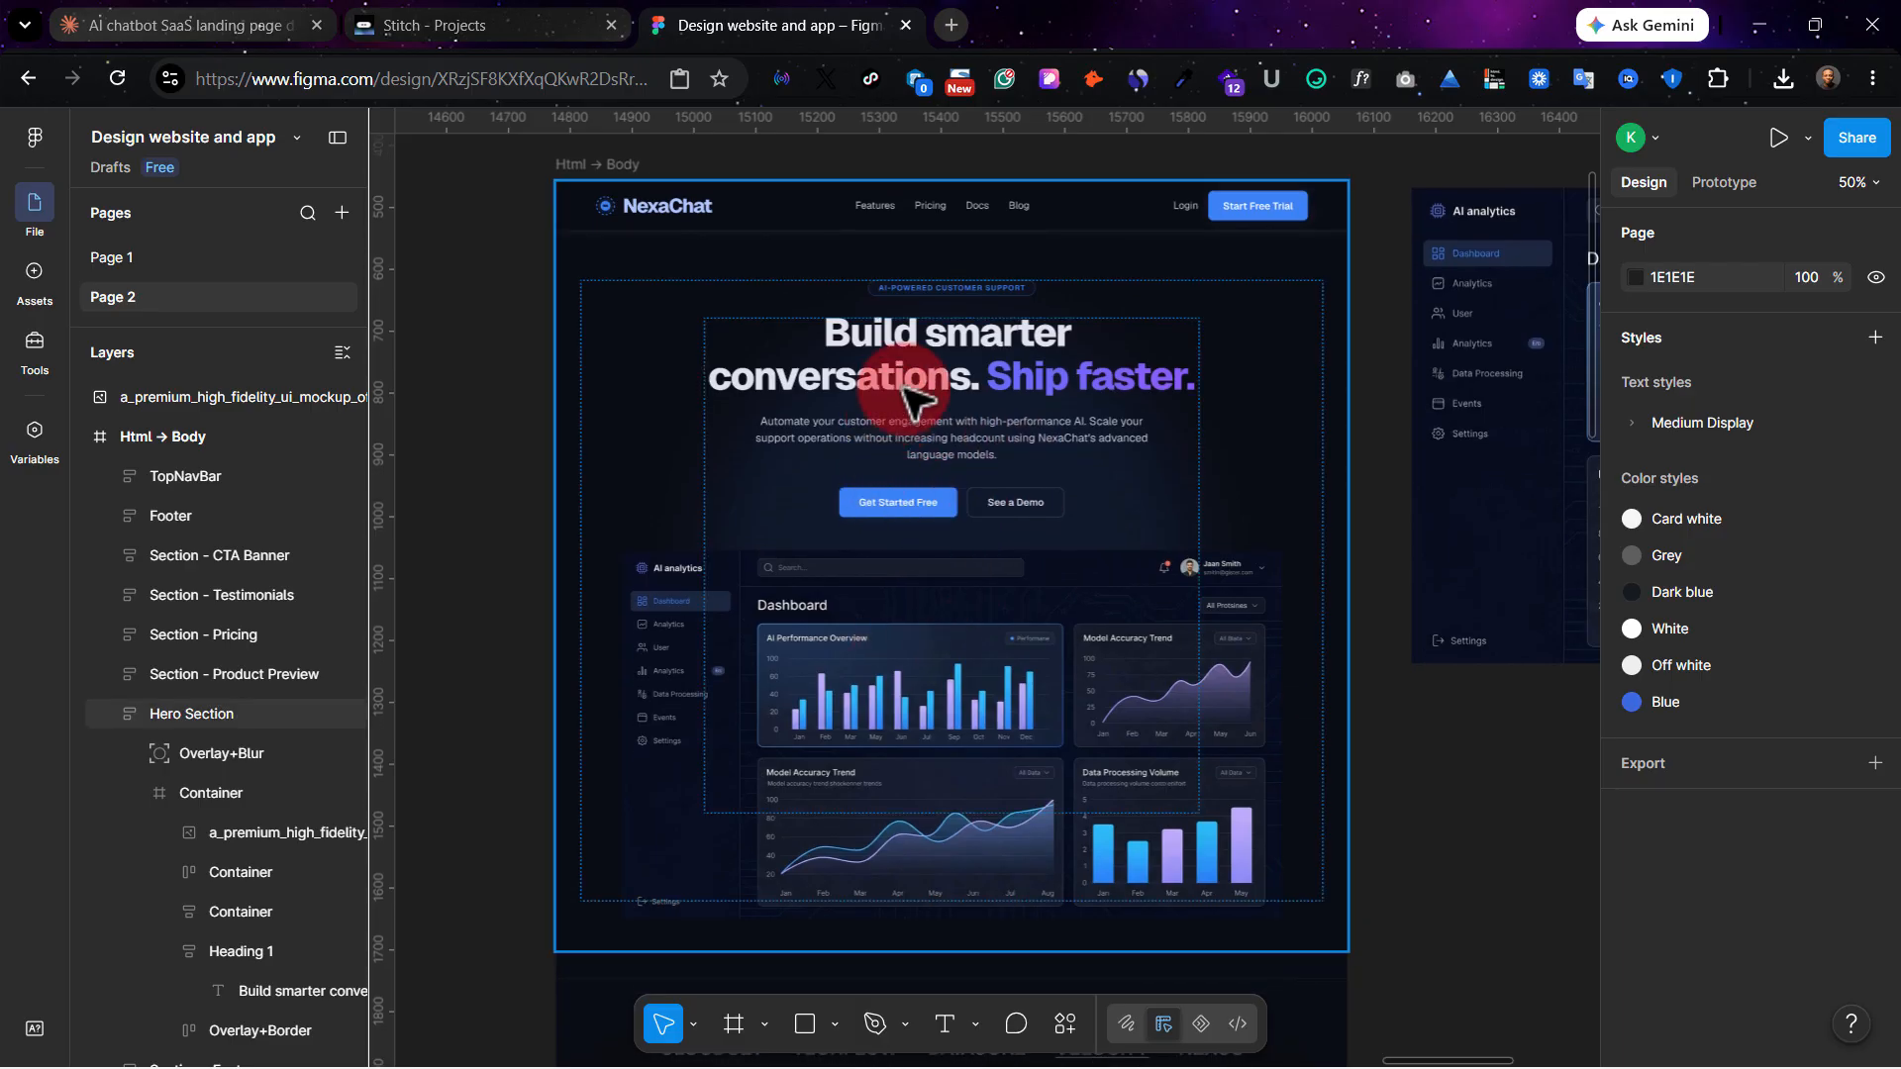
Open the hero heading "Build smarter conversations. Ship faster." for text editing, leave its wording as is and deselect it.
{"action": "left_click", "coordinate": [912, 396]}
{"action": "double_click", "coordinate": [906, 386]}
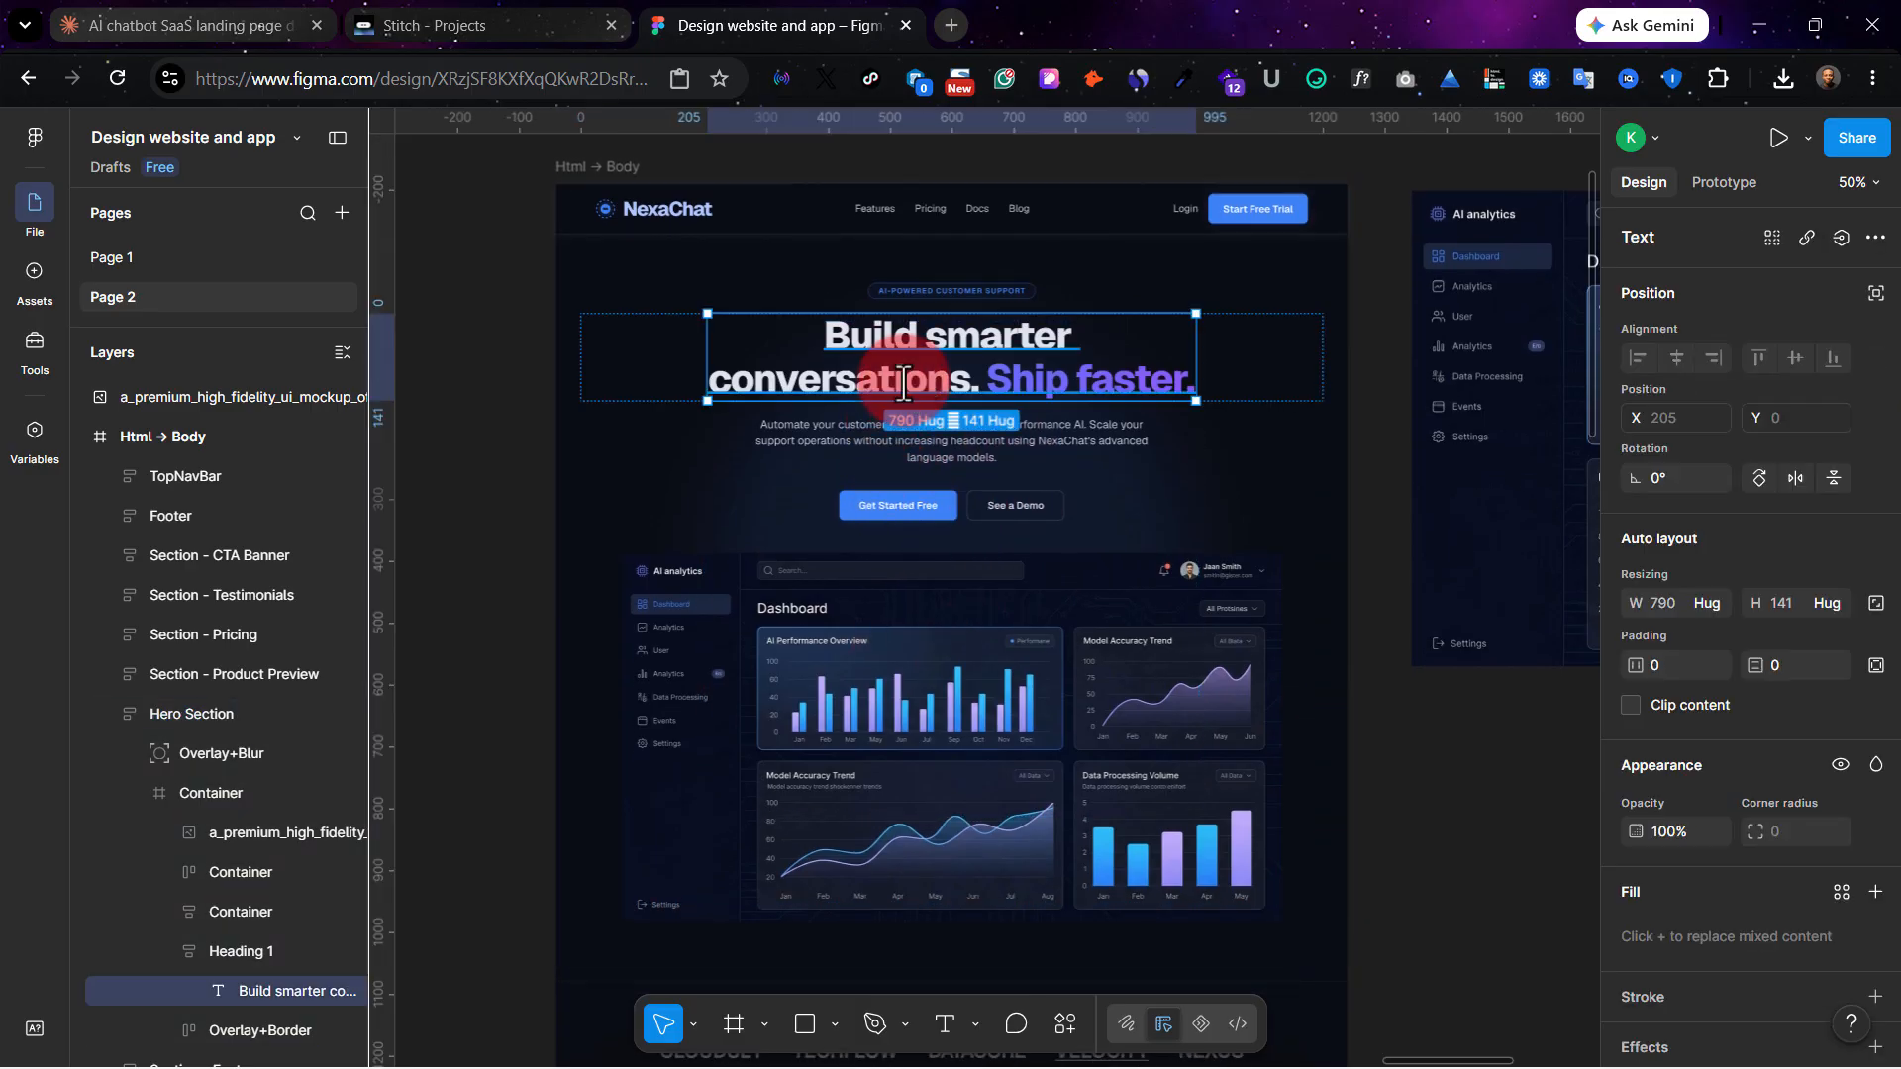
{"action": "double_click", "coordinate": [903, 381]}
{"action": "left_click", "coordinate": [933, 378]}
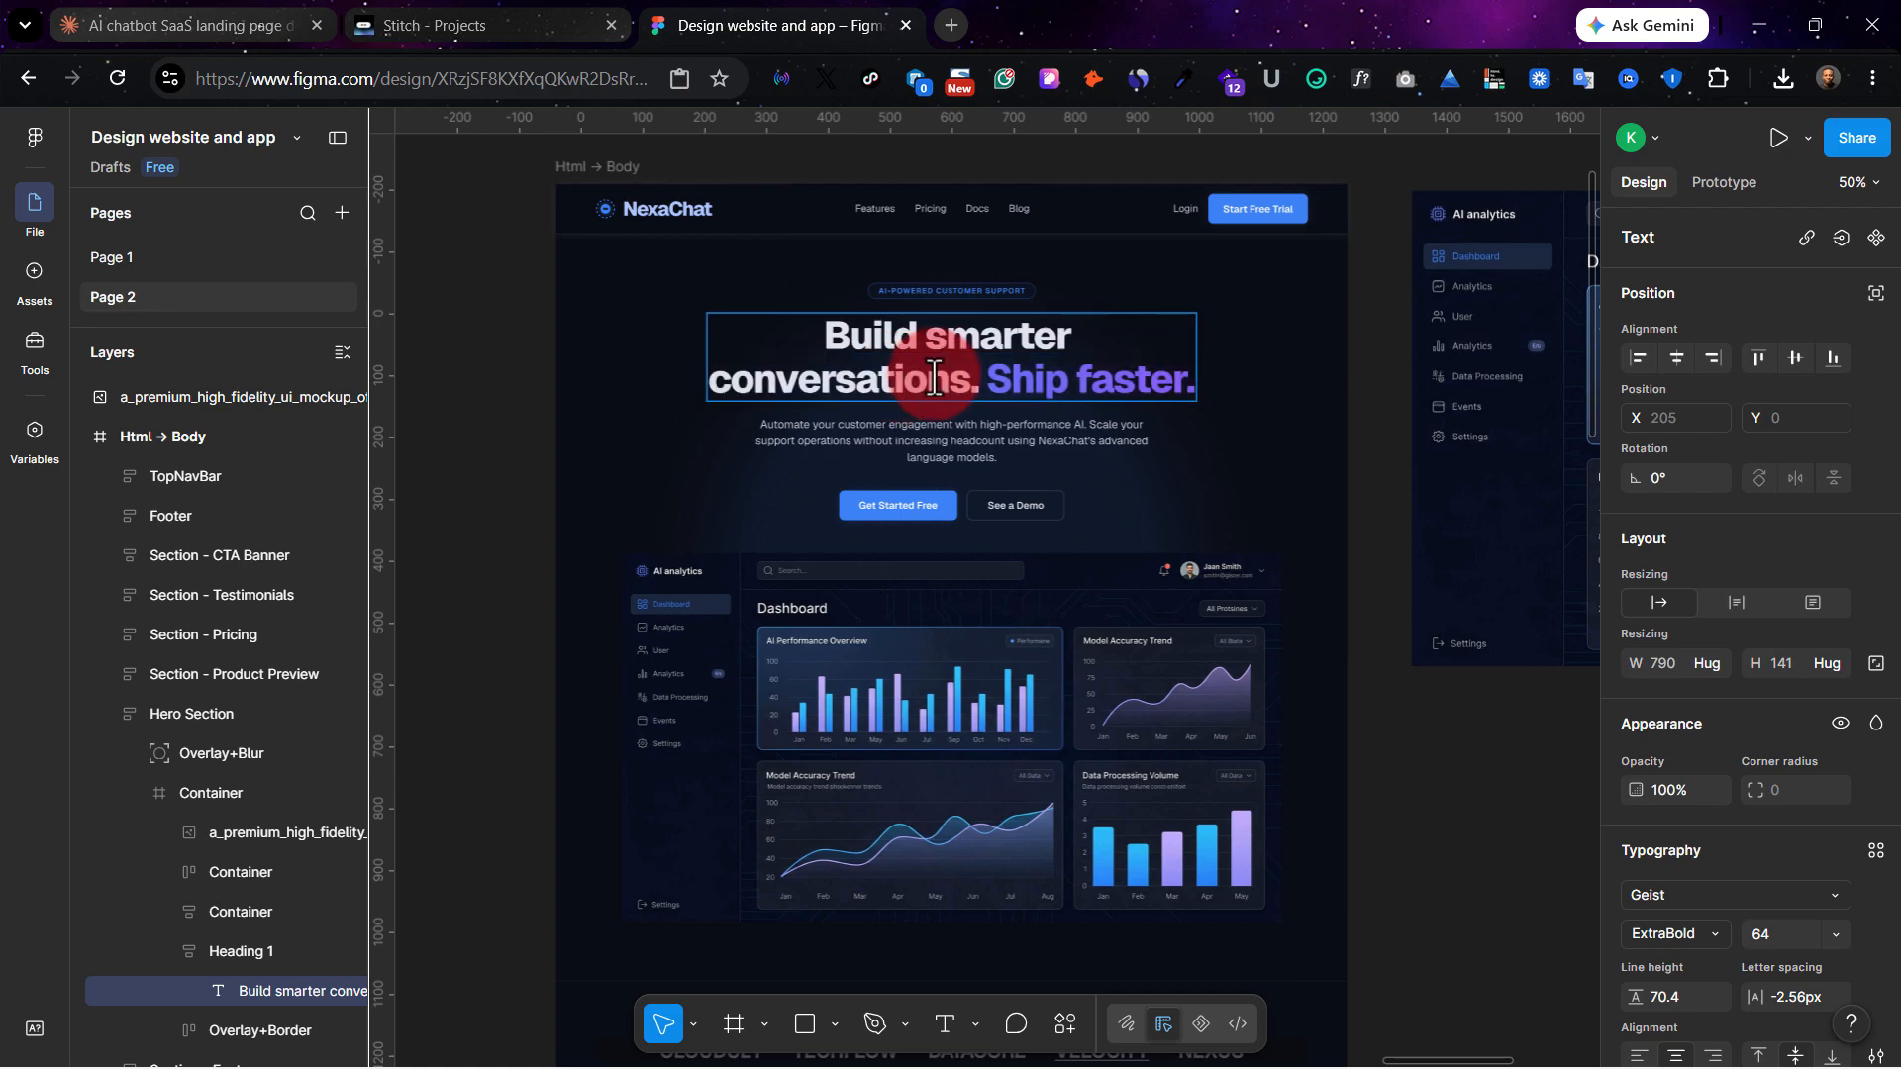
{"action": "key", "text": "BackSpace"}
{"action": "left_click", "coordinate": [1358, 774]}
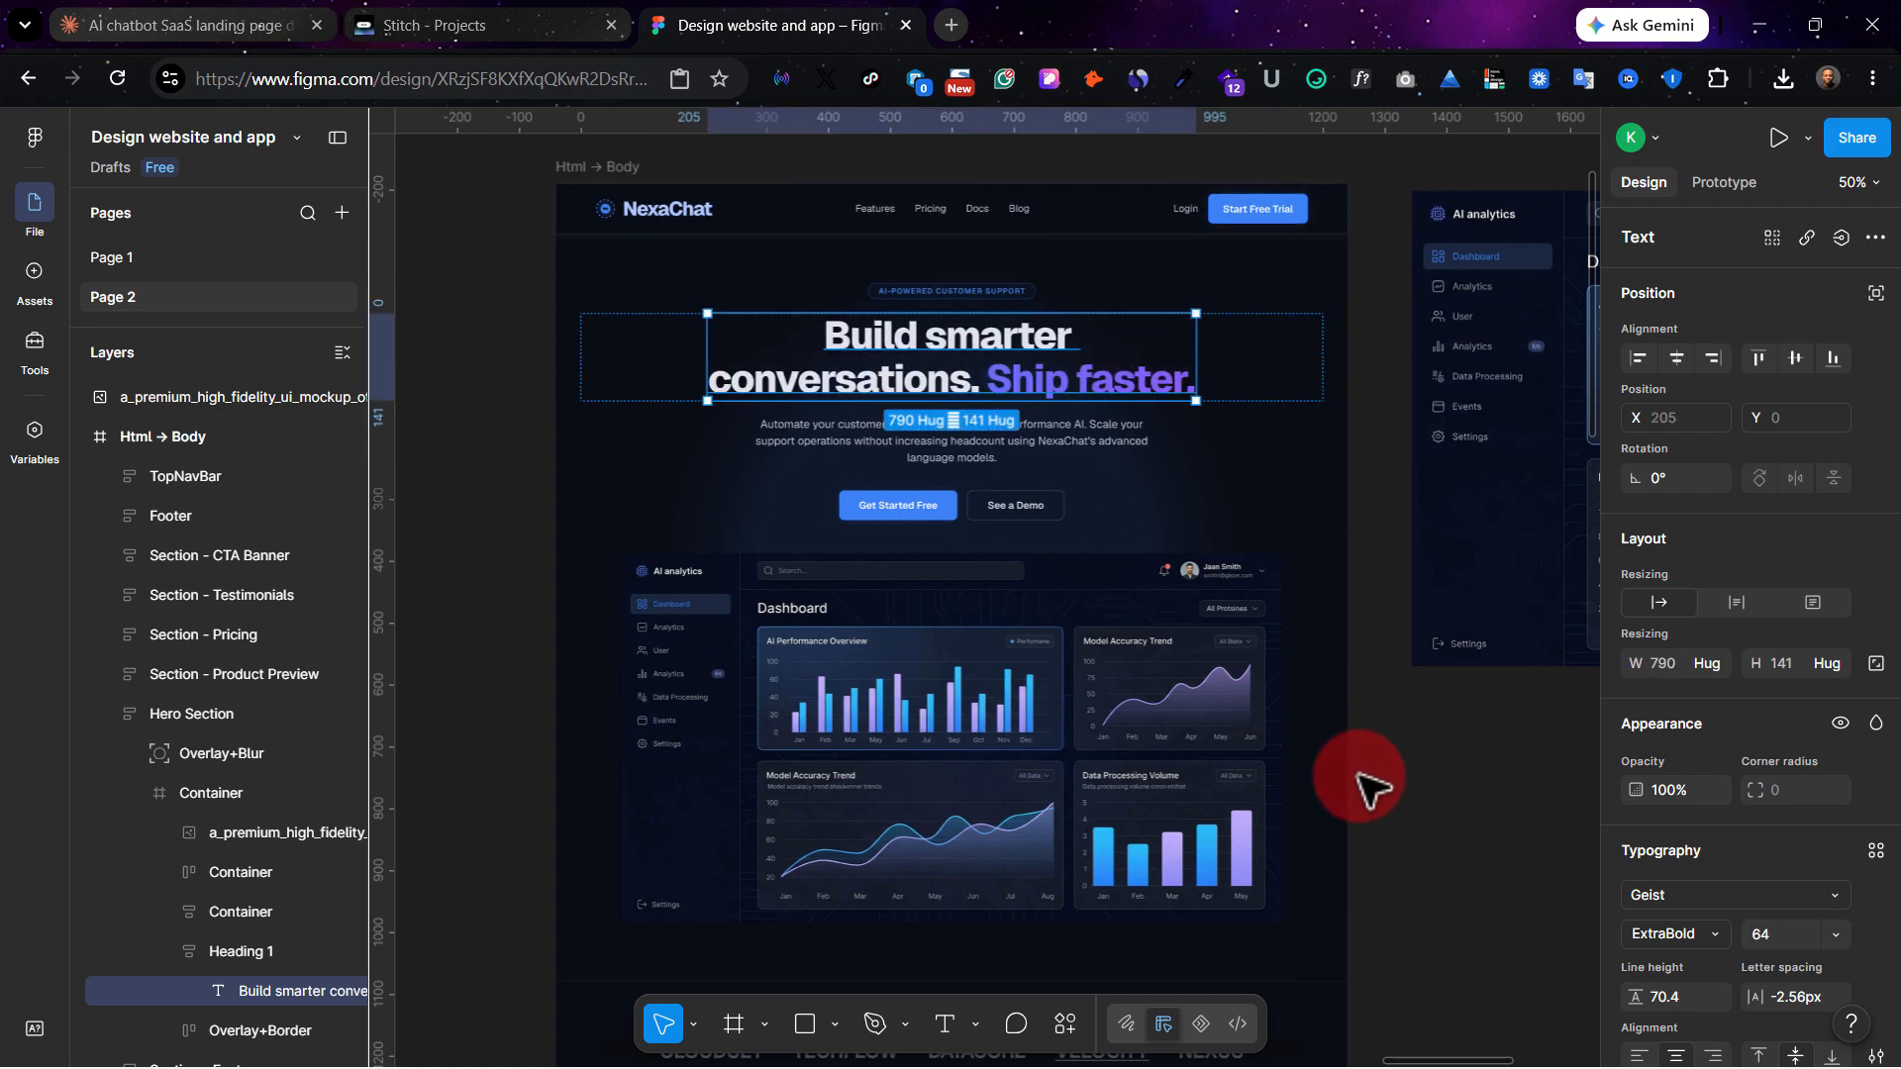
{"action": "left_click", "coordinate": [1357, 774]}
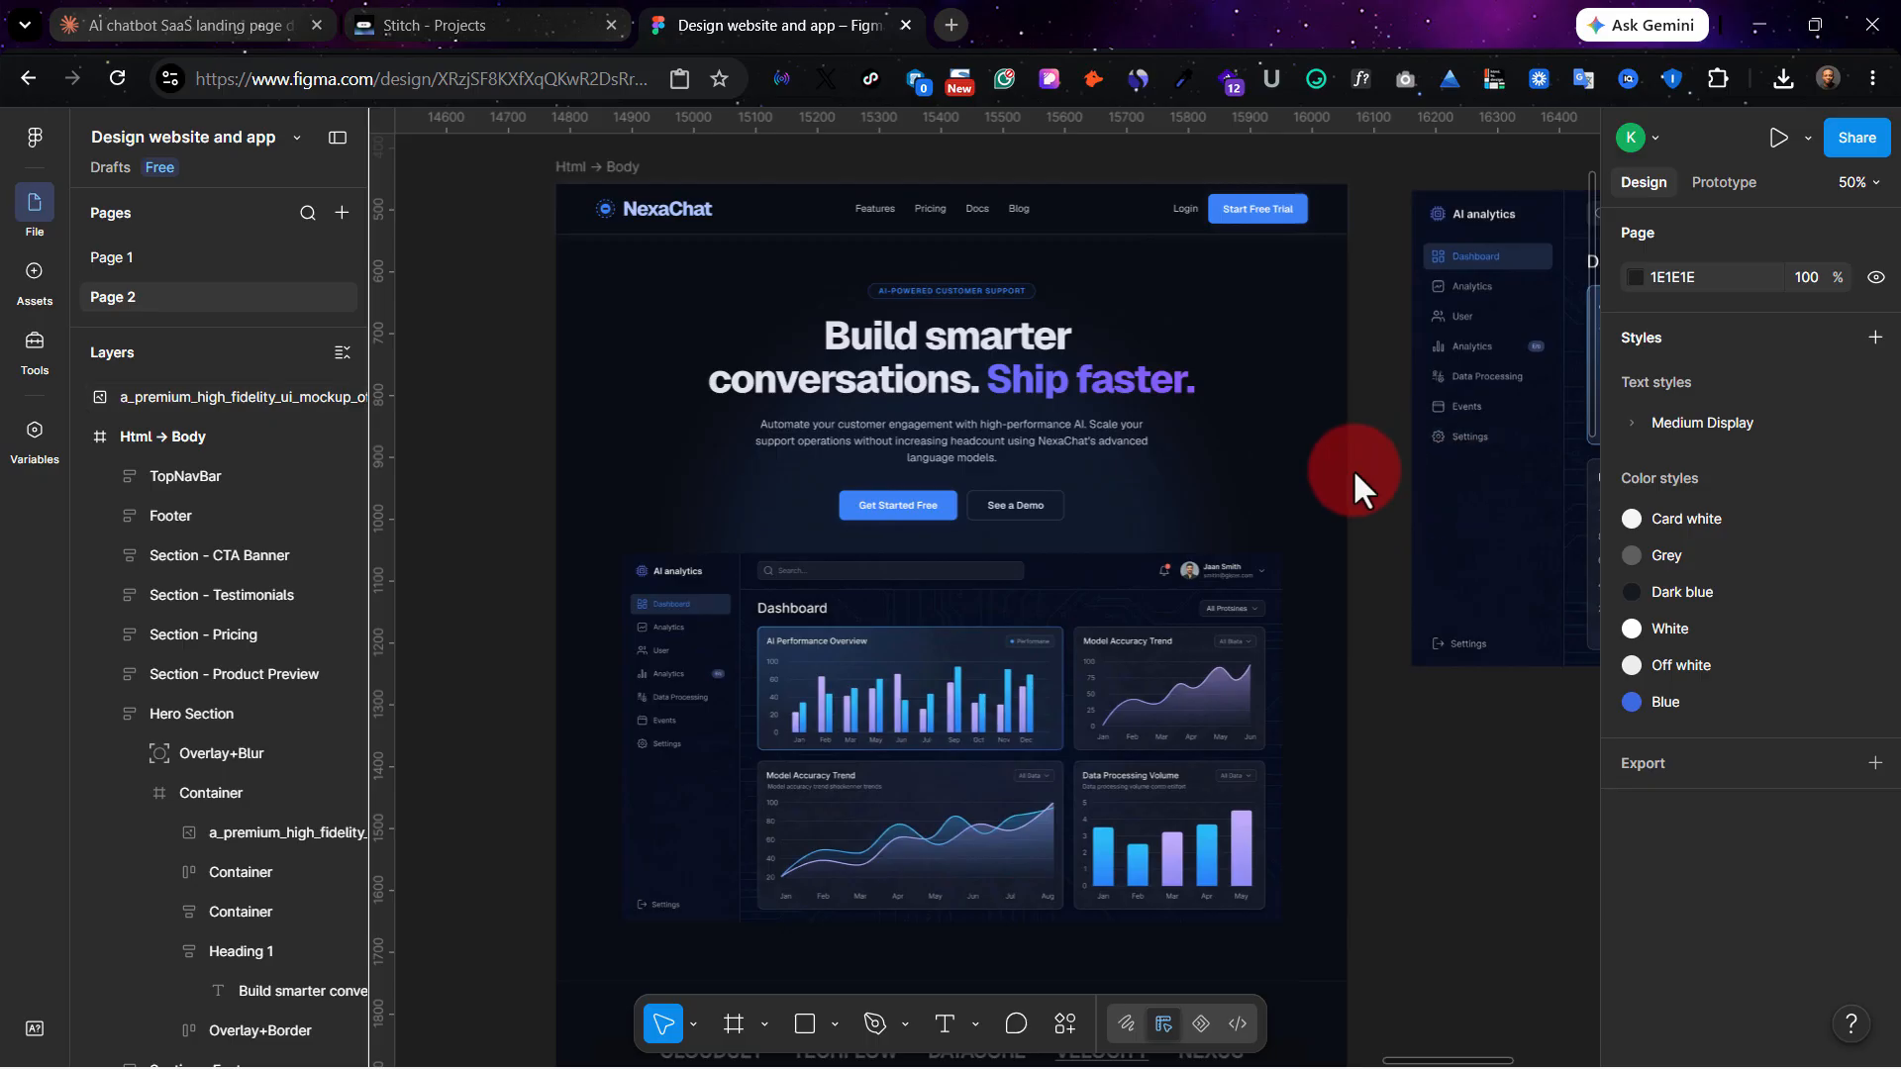
Examine the standalone dashboard mockup and the imported landing page from the hero section through pricing and testimonials to the footer.
{"action": "scroll", "coordinate": [1352, 468], "scroll_direction": "right", "scroll_amount": 10}
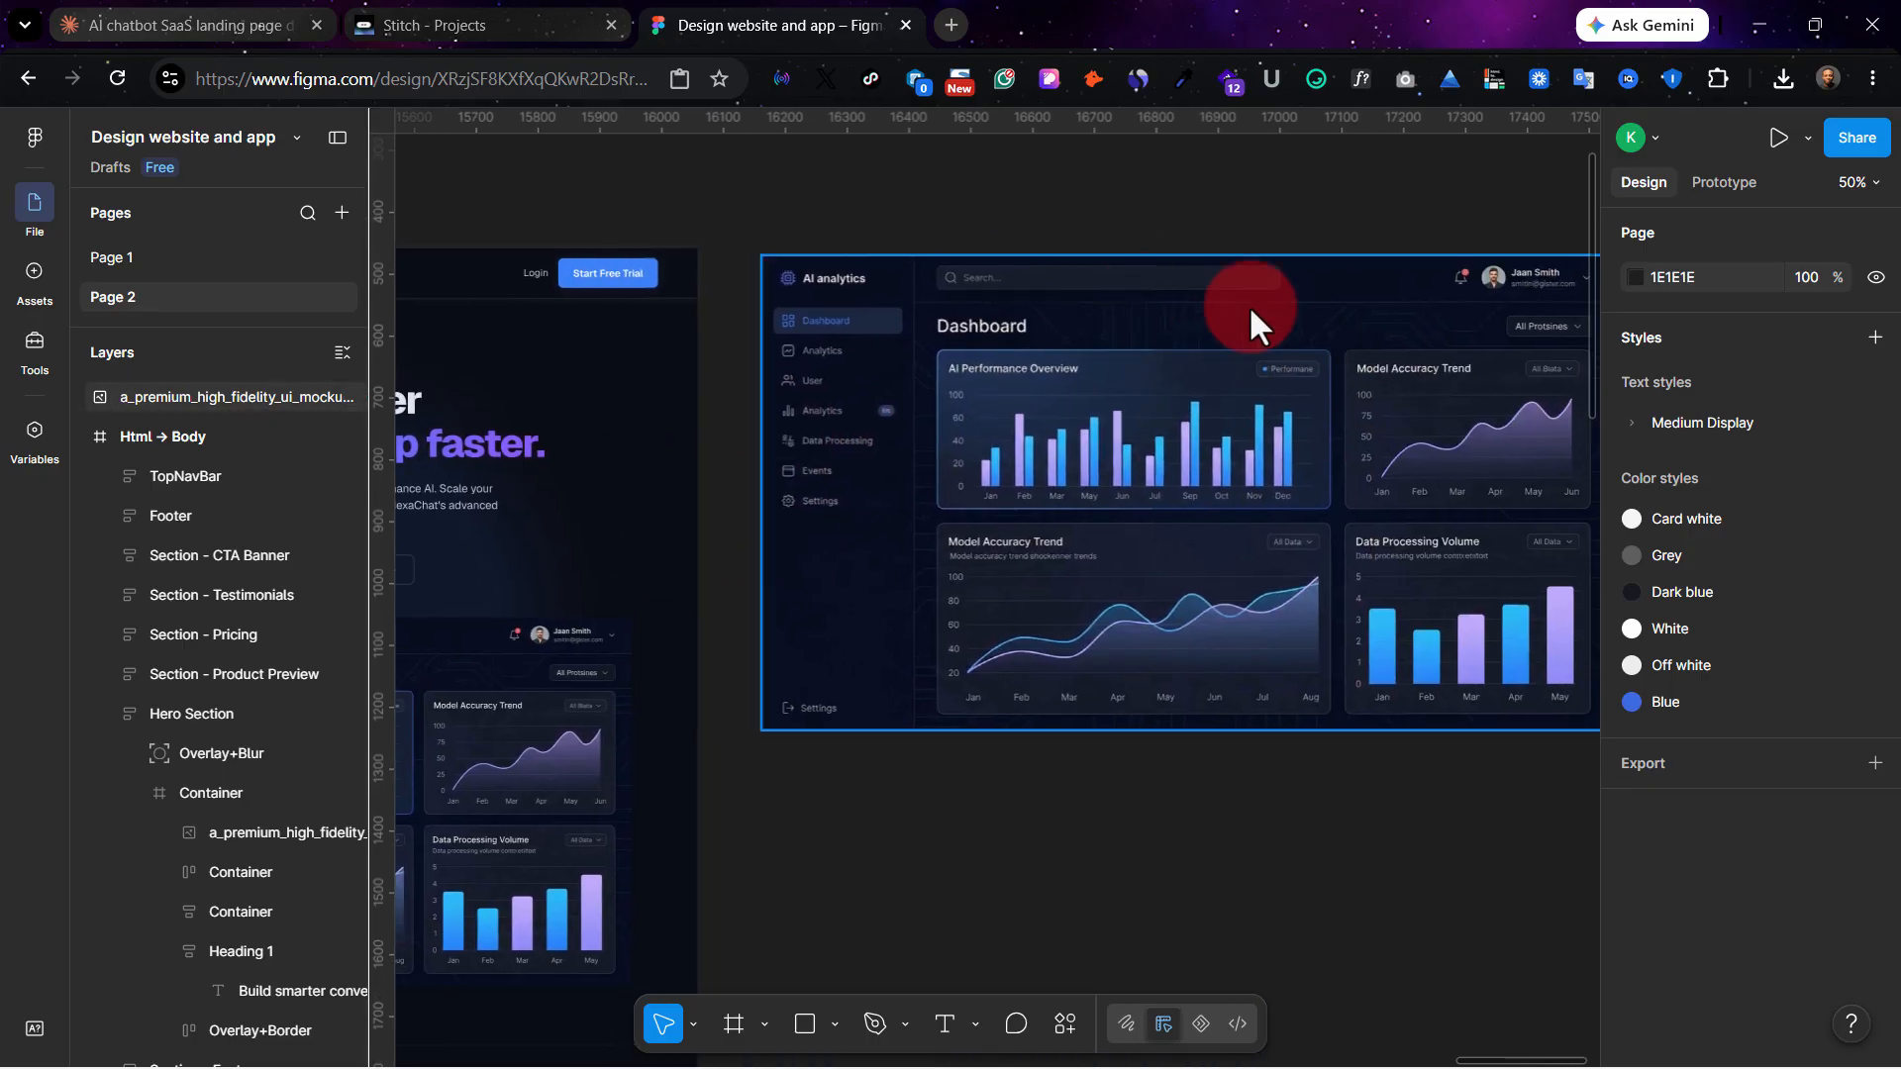
{"action": "scroll", "coordinate": [1108, 461], "scroll_direction": "right", "scroll_amount": 3}
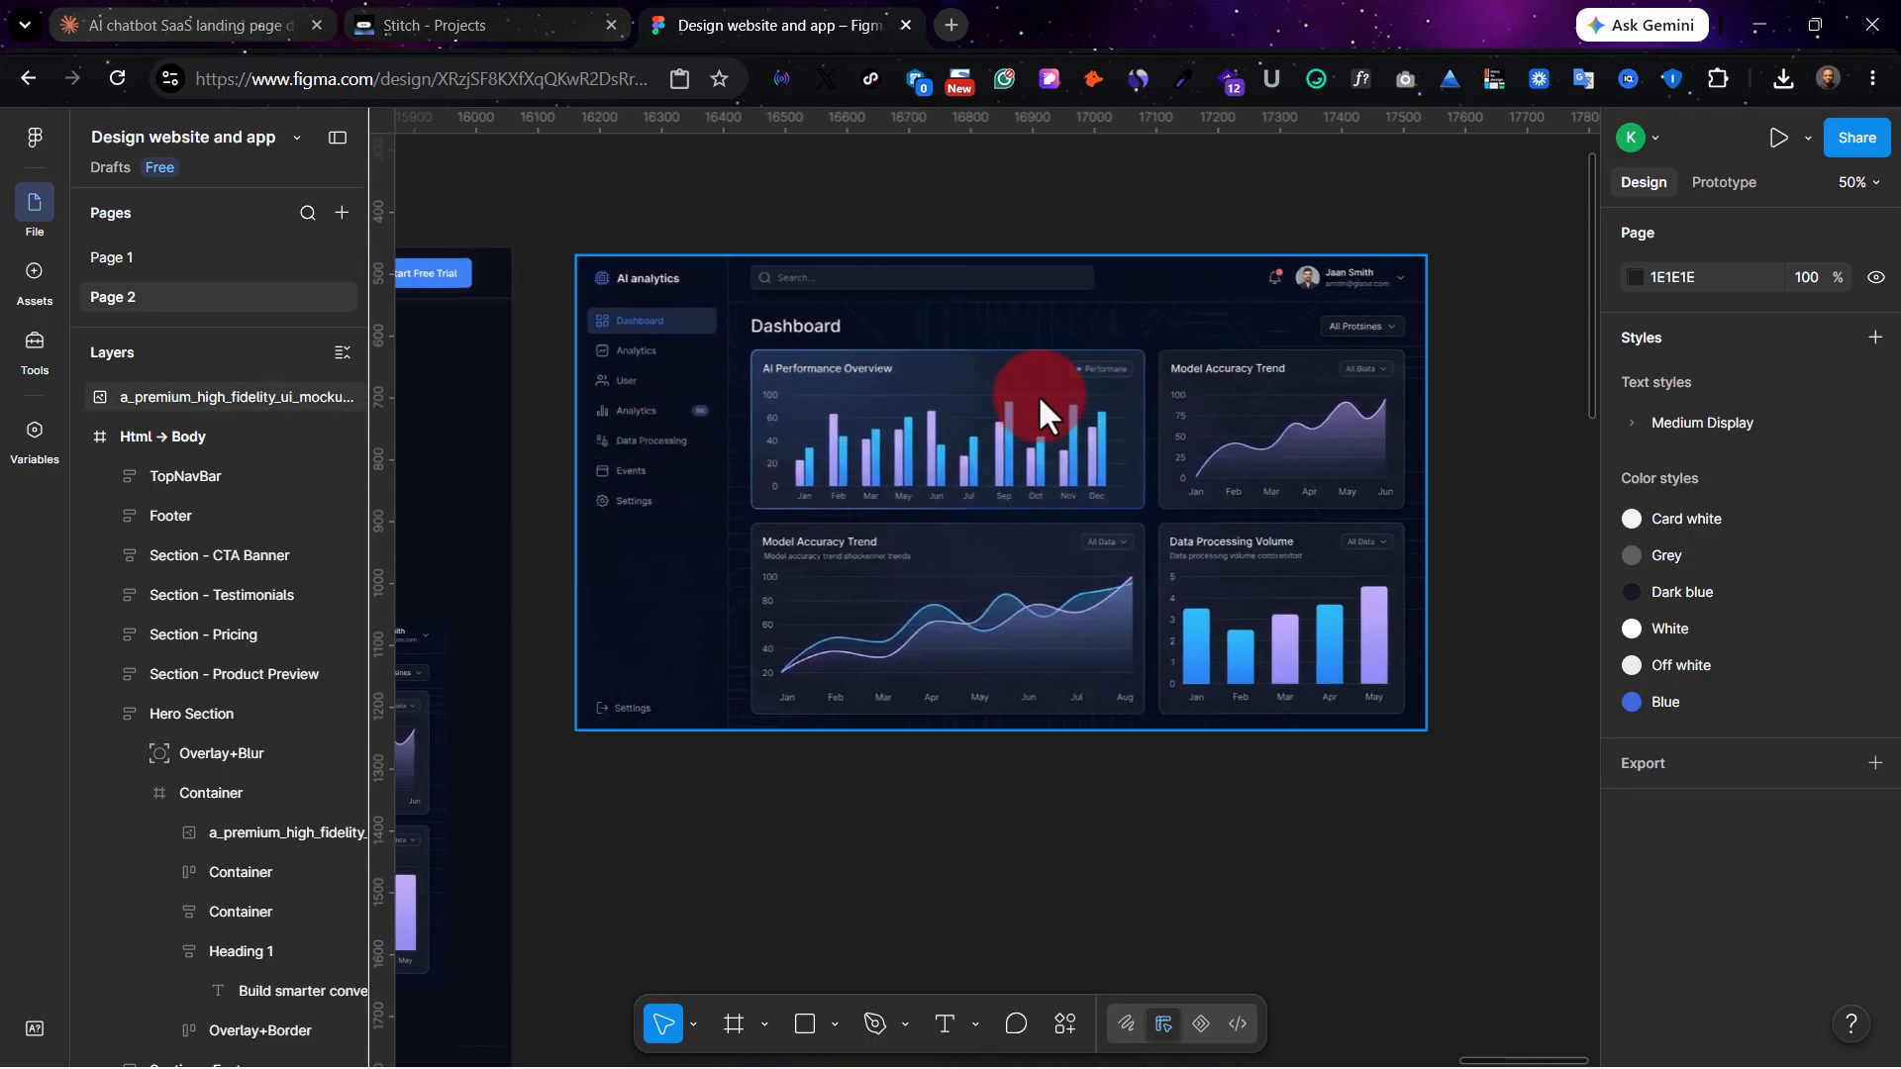
{"action": "left_click", "coordinate": [1052, 71]}
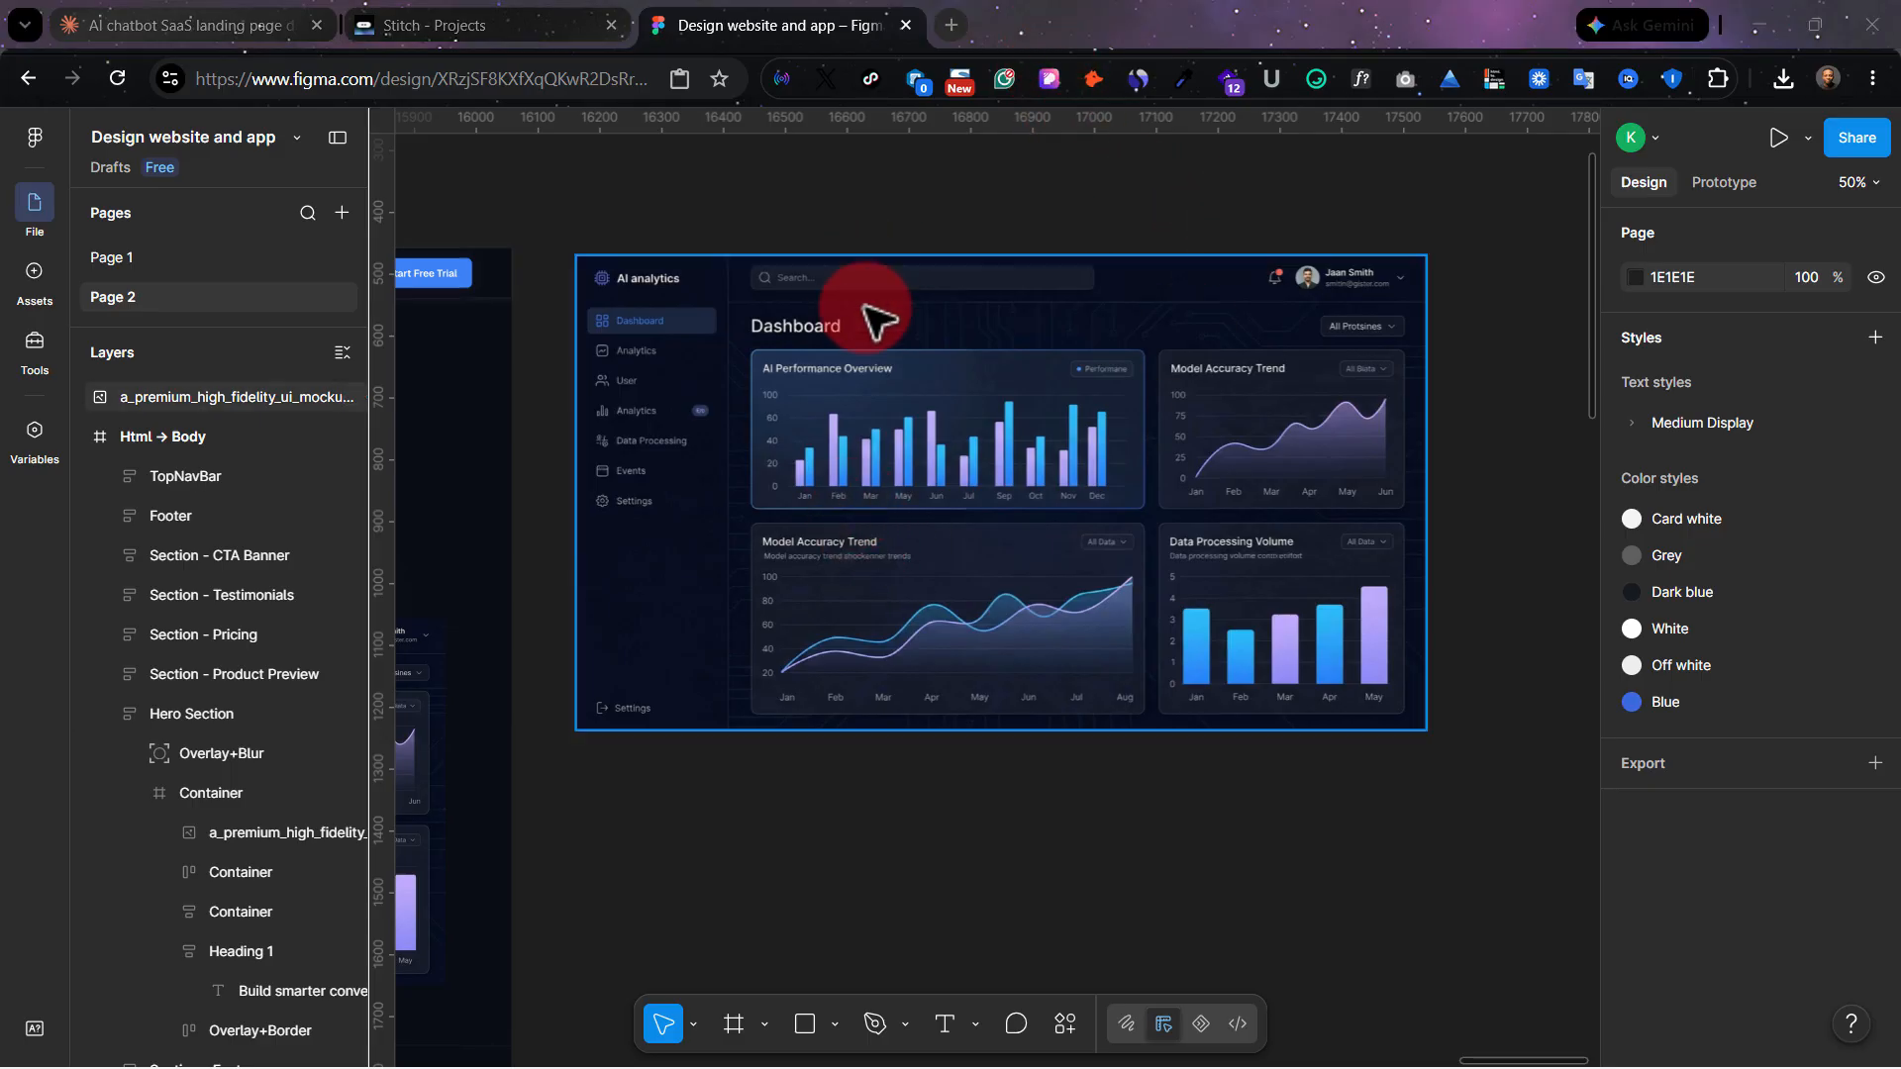
{"action": "scroll", "coordinate": [551, 551], "scroll_direction": "left", "scroll_amount": 10}
{"action": "scroll", "coordinate": [645, 582], "scroll_direction": "down", "scroll_amount": 15}
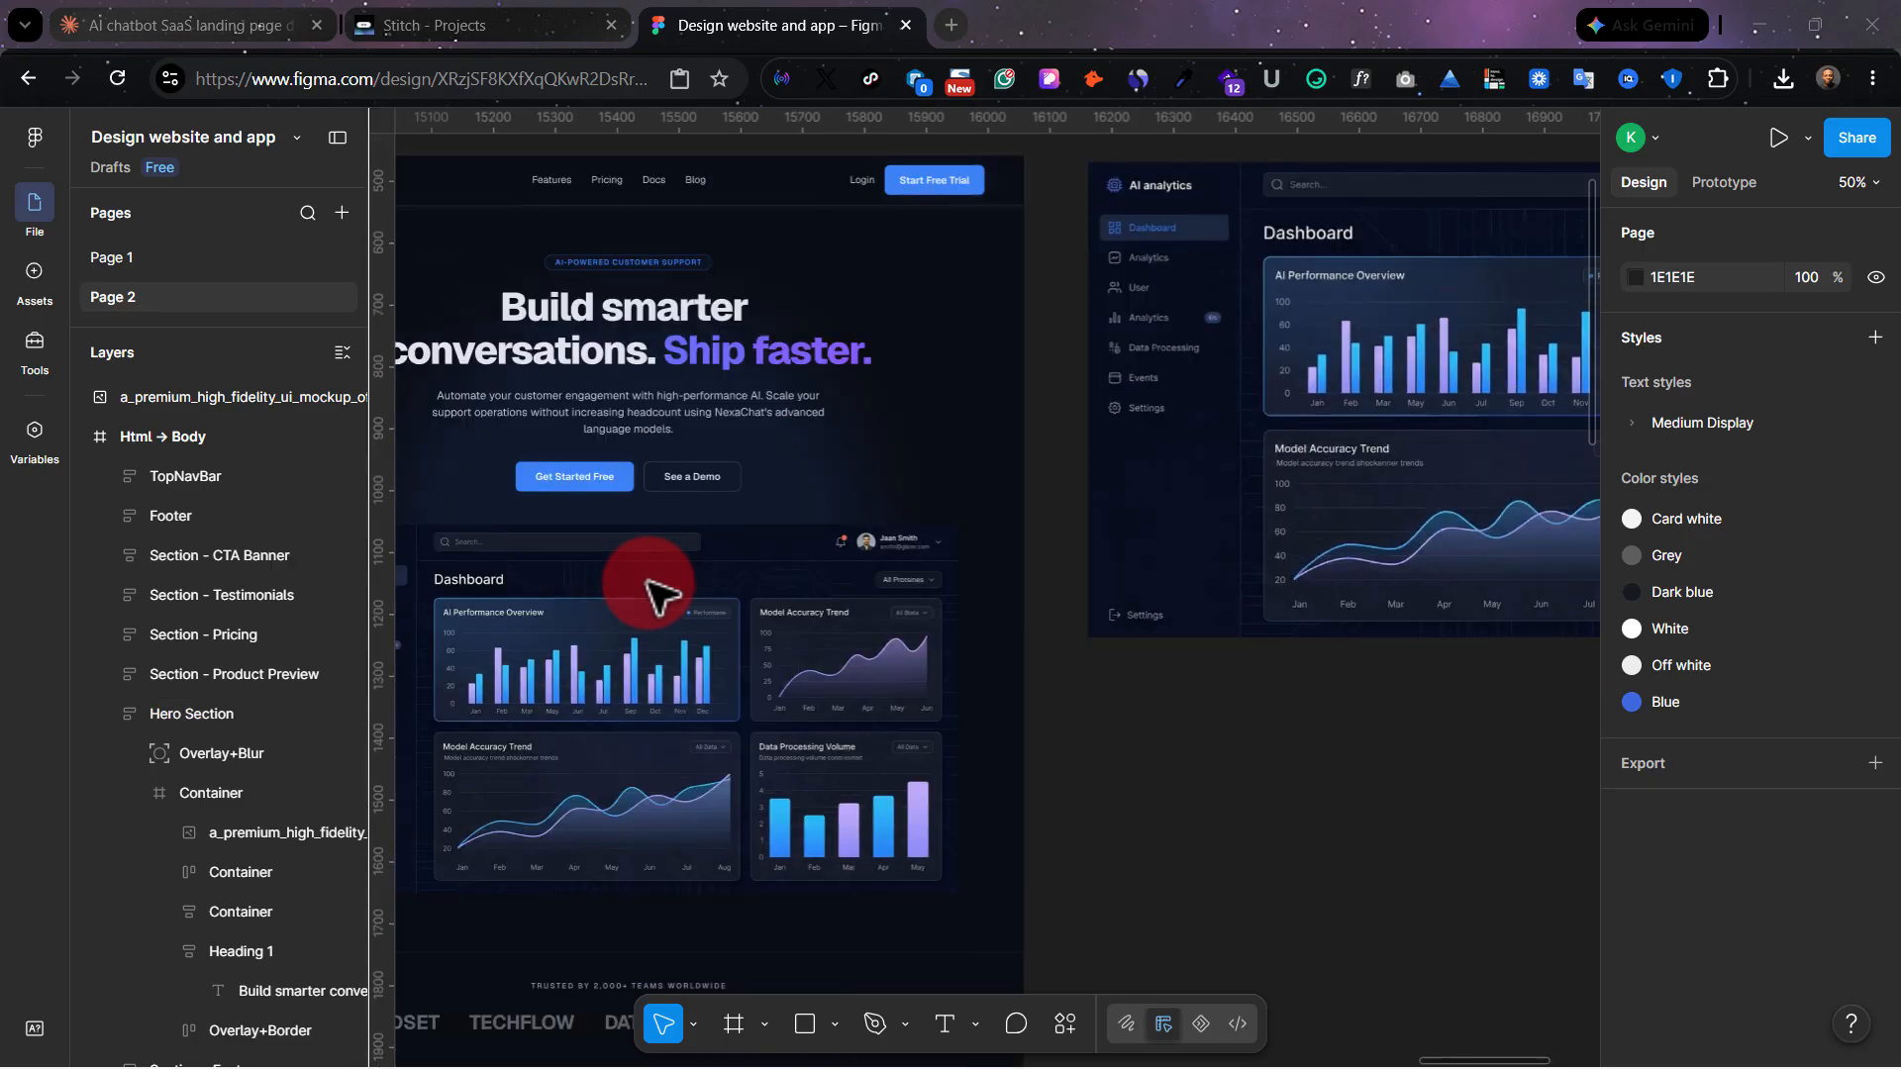
{"action": "scroll", "coordinate": [648, 592], "scroll_direction": "down", "scroll_amount": 12}
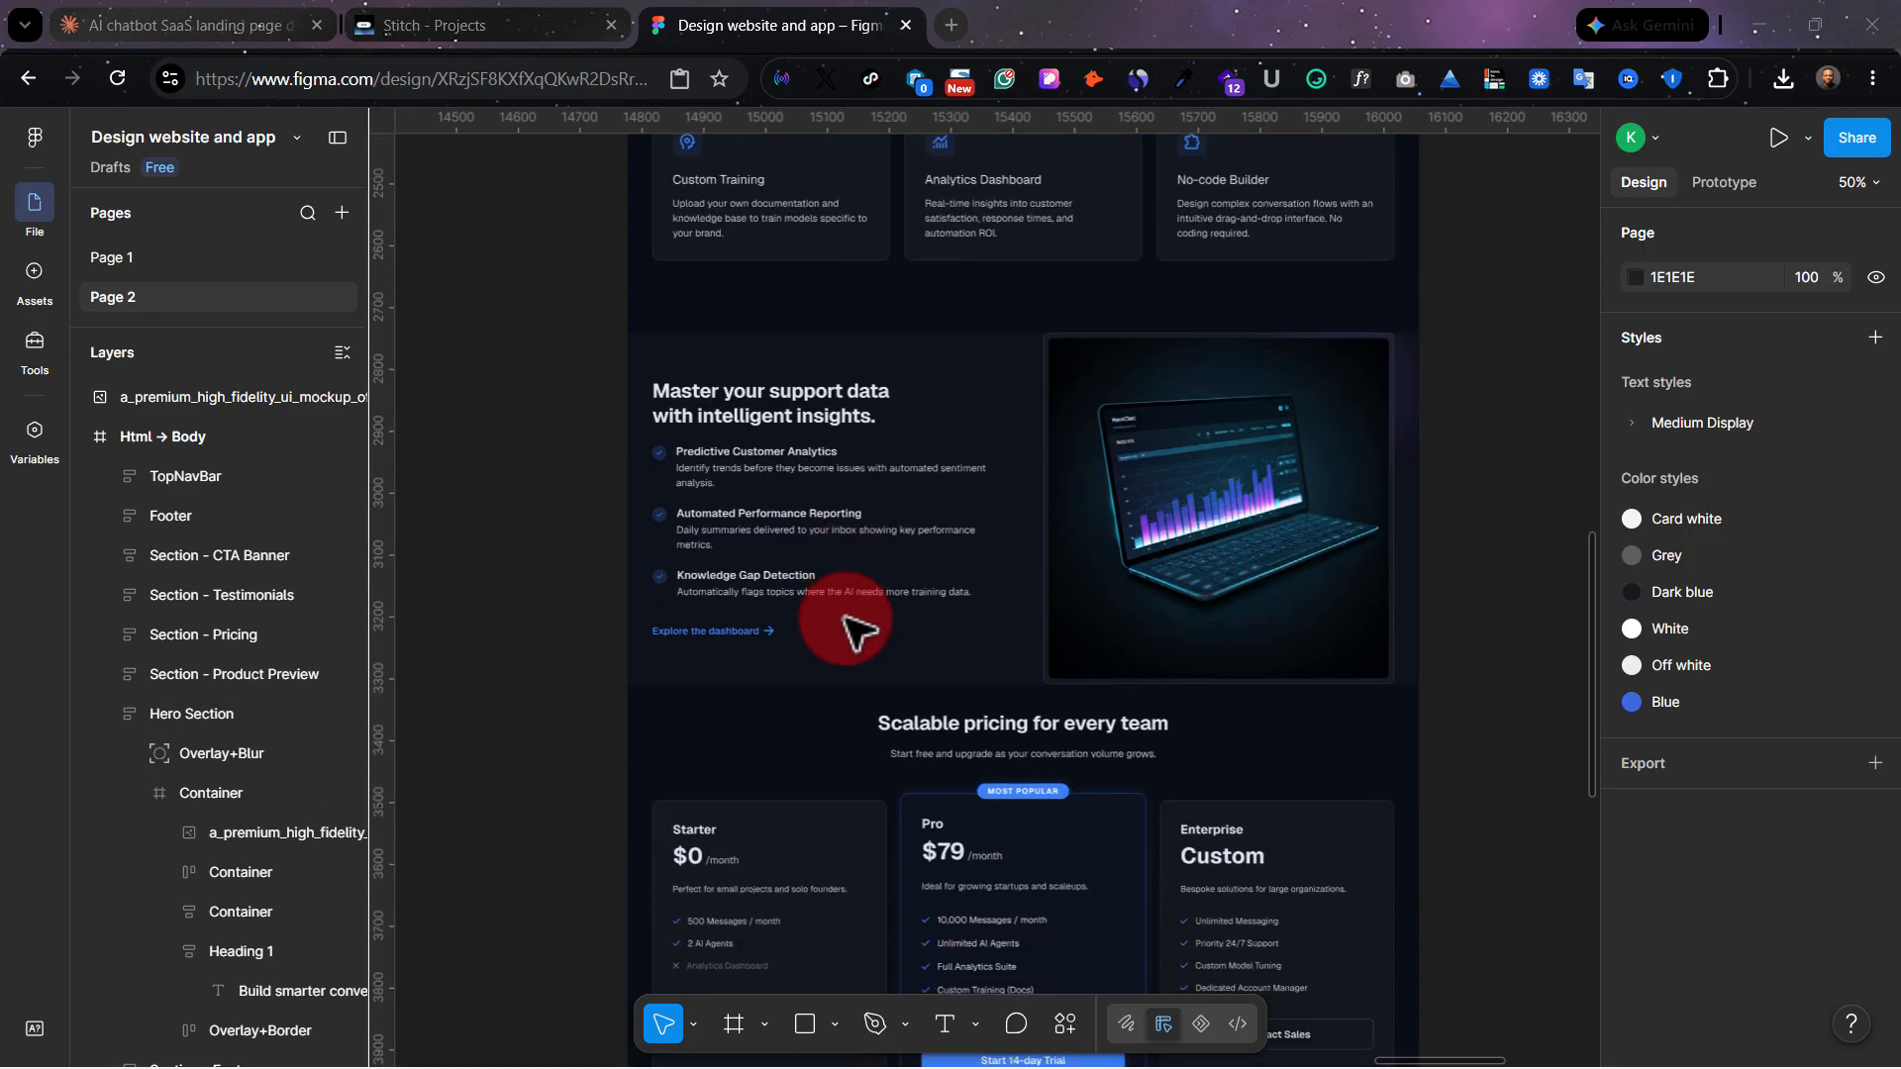
{"action": "scroll", "coordinate": [827, 615], "scroll_direction": "right", "scroll_amount": 2}
{"action": "scroll", "coordinate": [853, 628], "scroll_direction": "down", "scroll_amount": 10}
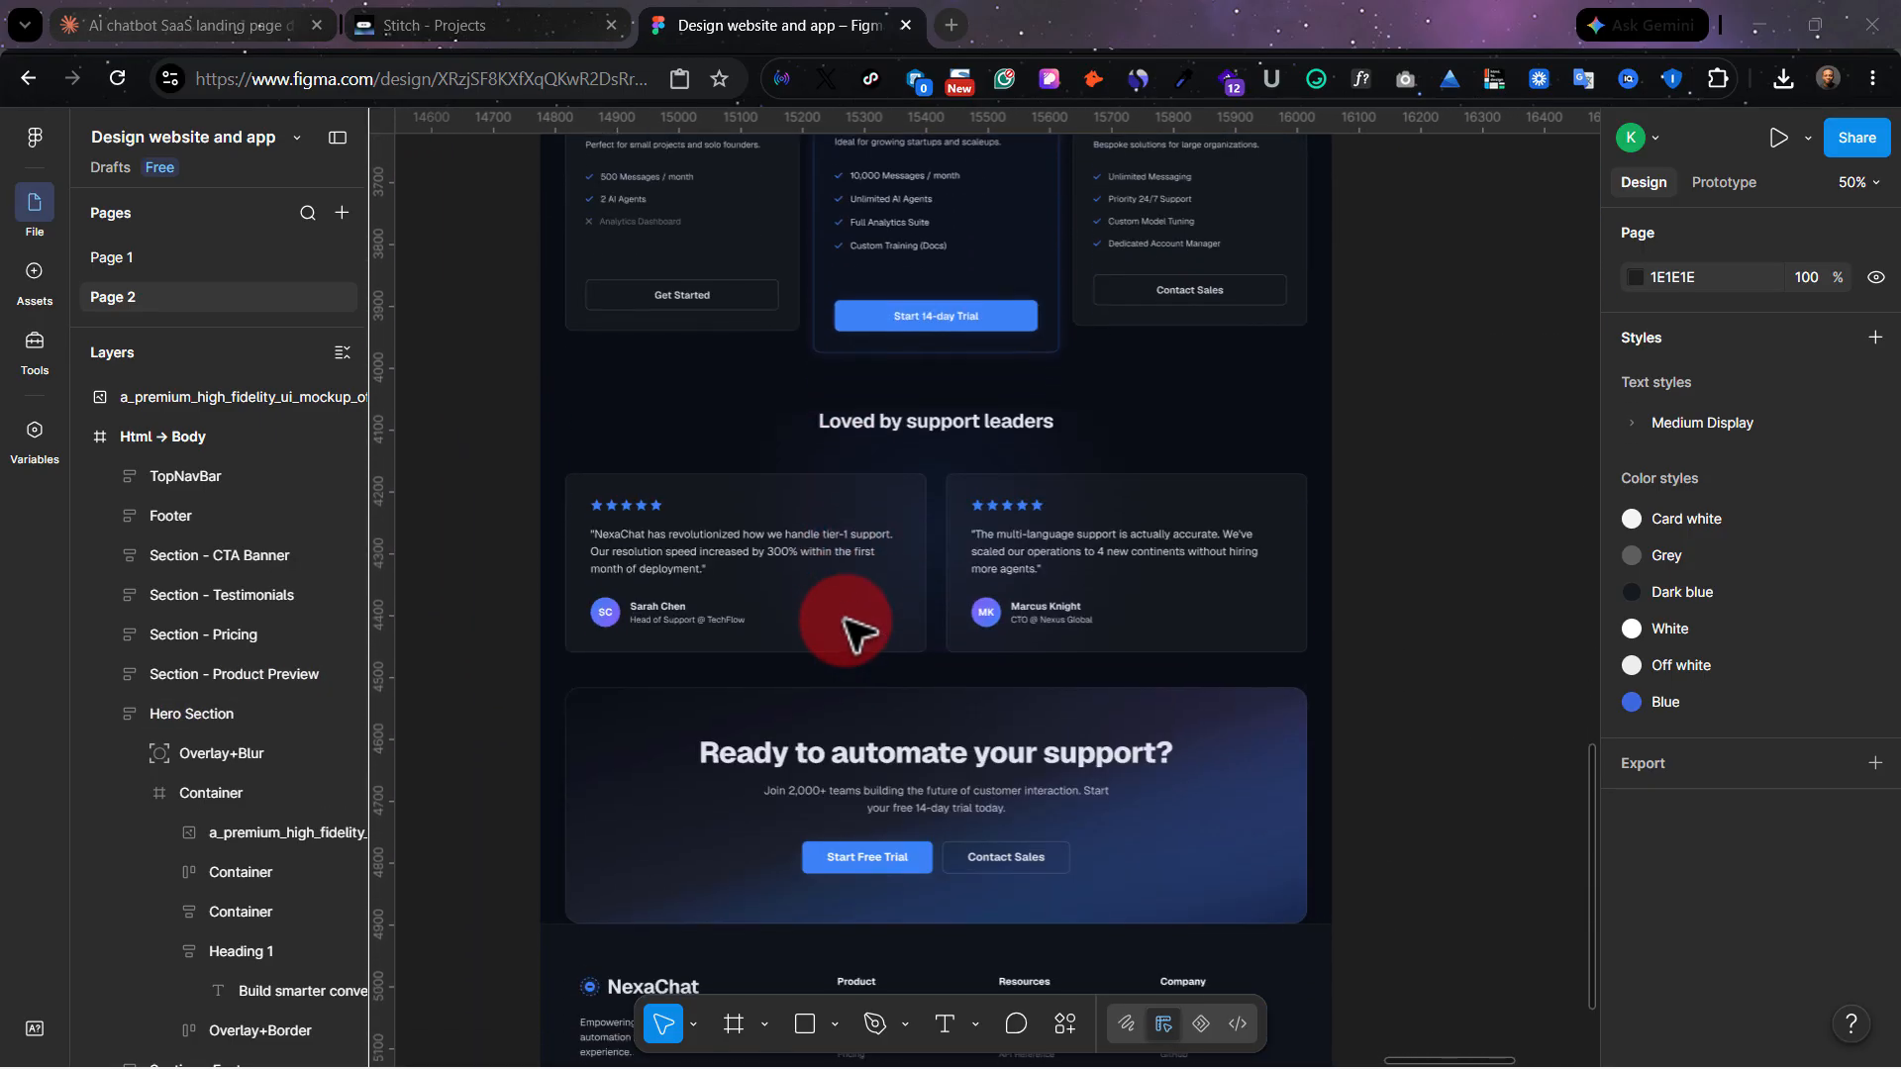
{"action": "scroll", "coordinate": [854, 627], "scroll_direction": "down", "scroll_amount": 1}
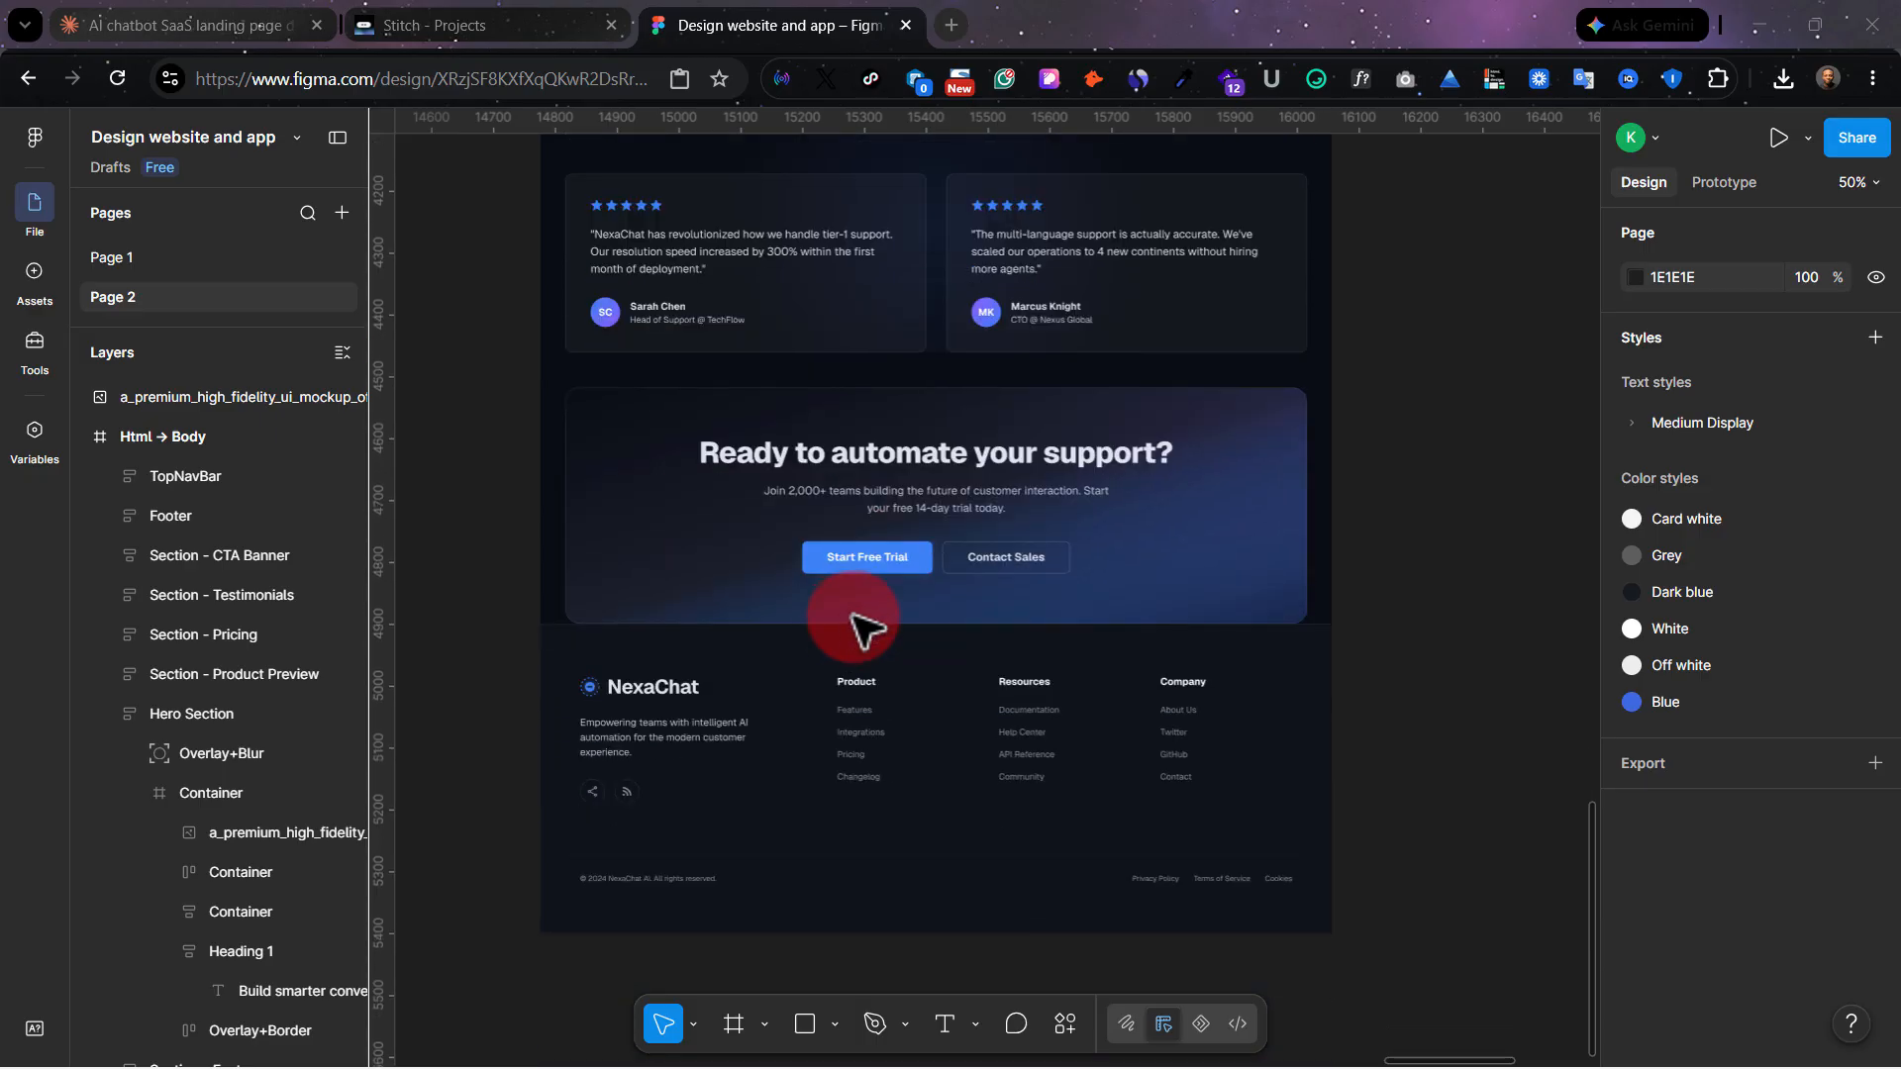
Select the standalone AI analytics dashboard image beside the landing page and examine its charts at 100% zoom.
{"action": "scroll", "coordinate": [904, 603], "scroll_direction": "up", "scroll_amount": 12}
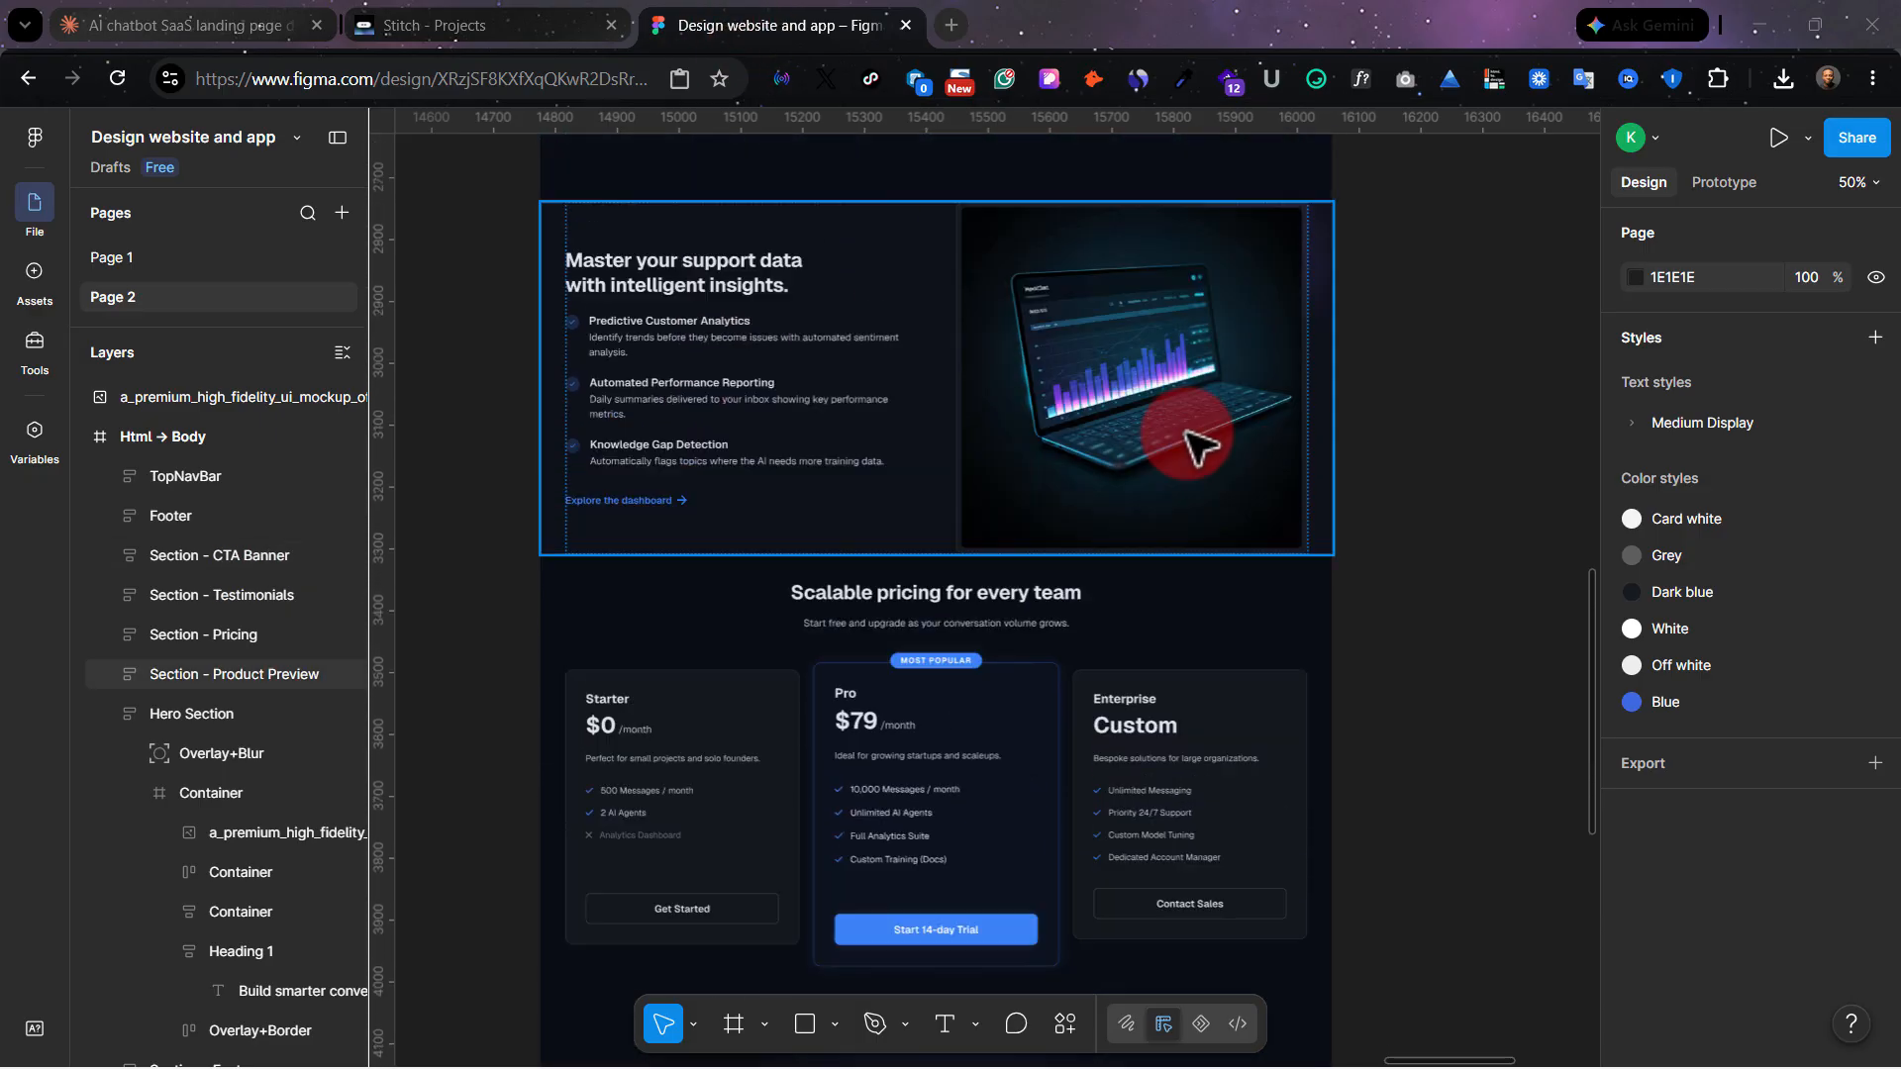
{"action": "scroll", "coordinate": [1188, 441], "scroll_direction": "up", "scroll_amount": 20}
{"action": "scroll", "coordinate": [1158, 442], "scroll_direction": "right", "scroll_amount": 10}
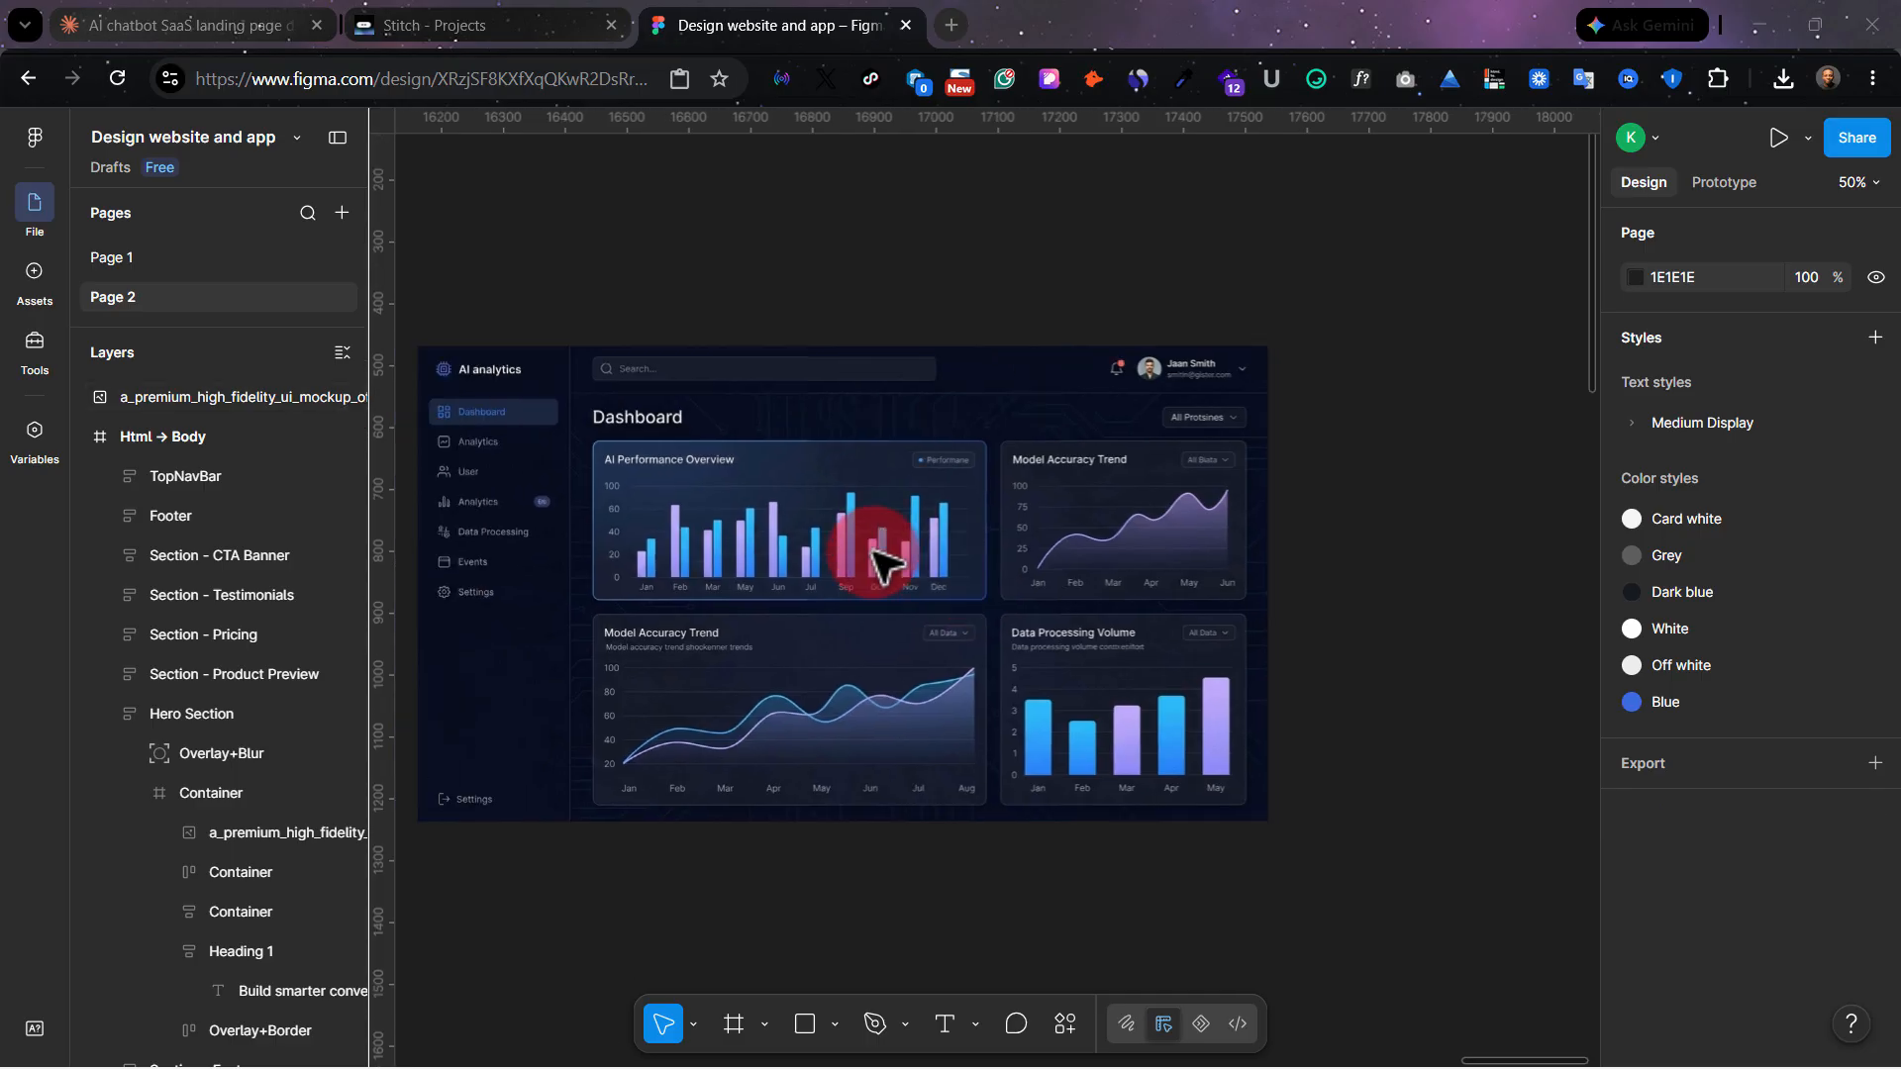
{"action": "left_click", "coordinate": [871, 550]}
{"action": "scroll", "coordinate": [871, 550], "scroll_direction": "up", "scroll_amount": 3}
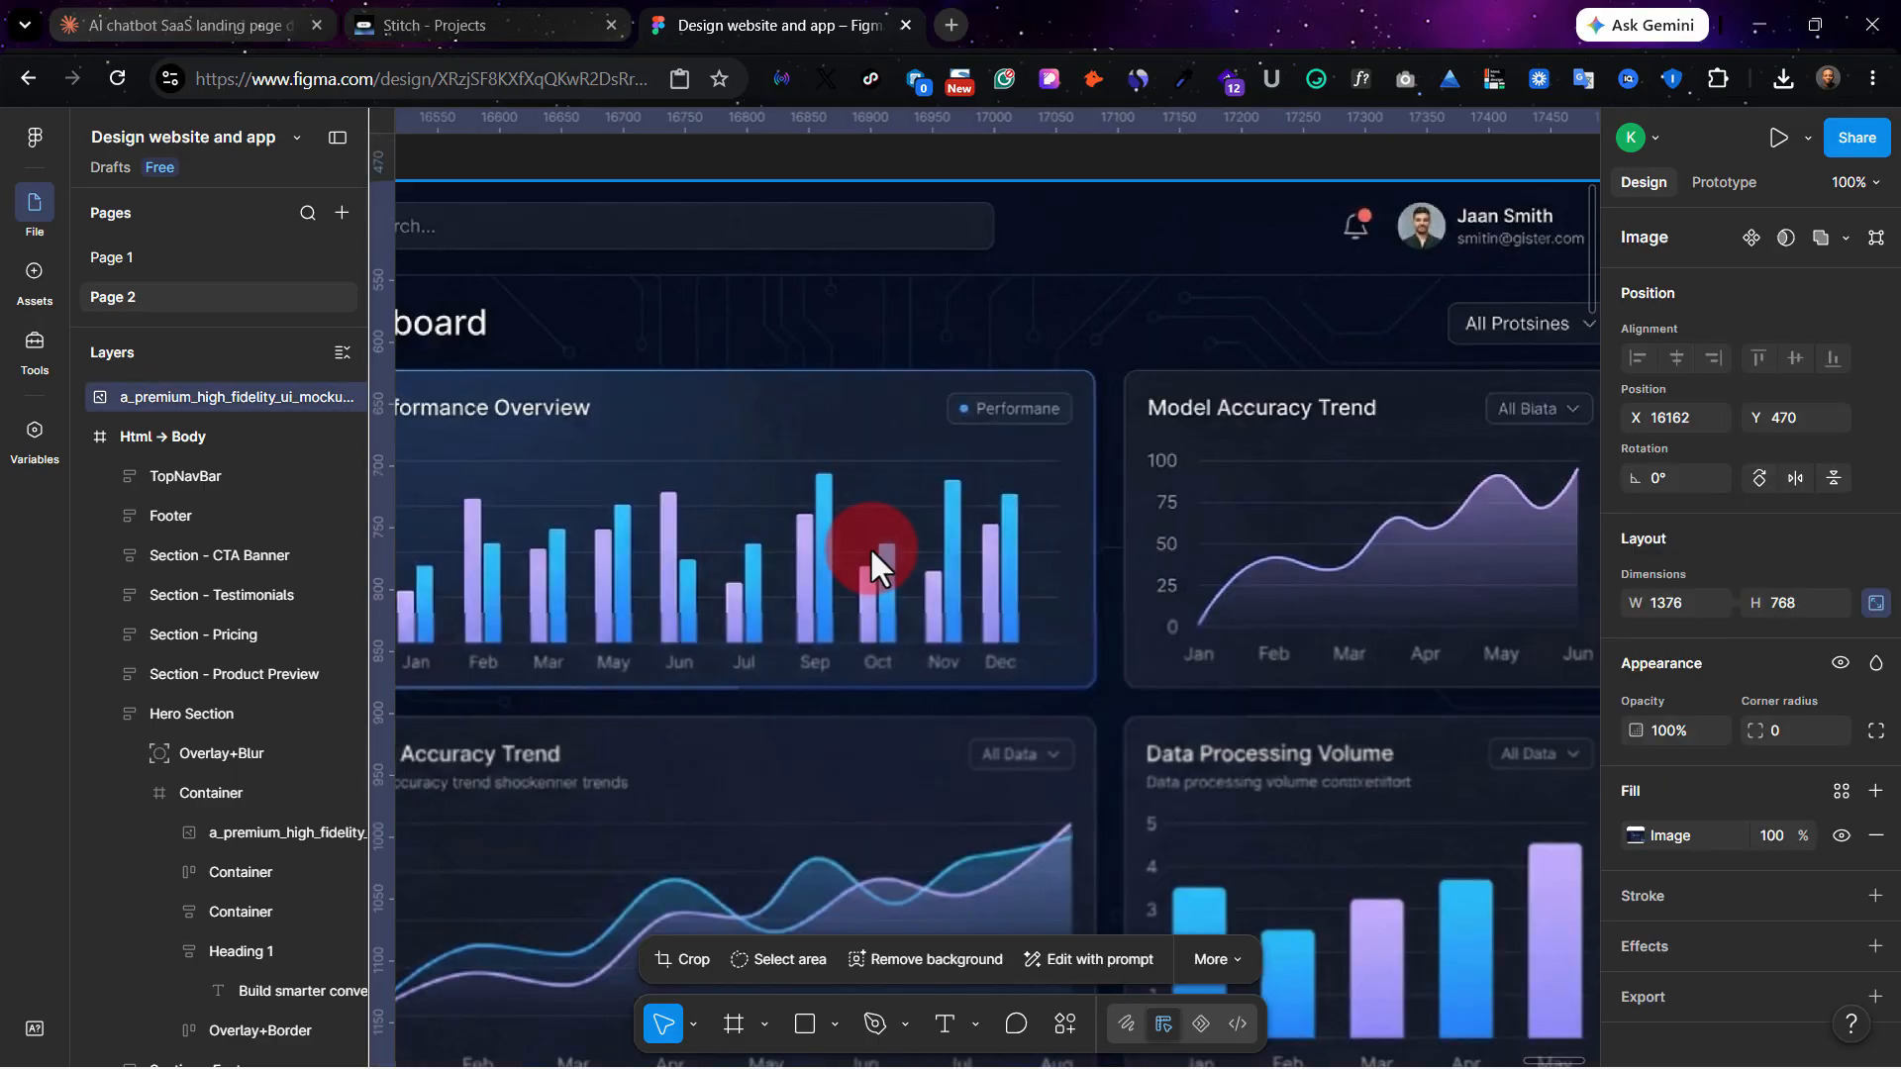
Return to Stitch, close the dashboard mockup's list of actions and bring the landing page's hero section into view.
{"action": "scroll", "coordinate": [875, 514], "scroll_direction": "left", "scroll_amount": 5}
{"action": "left_click", "coordinate": [414, 18]}
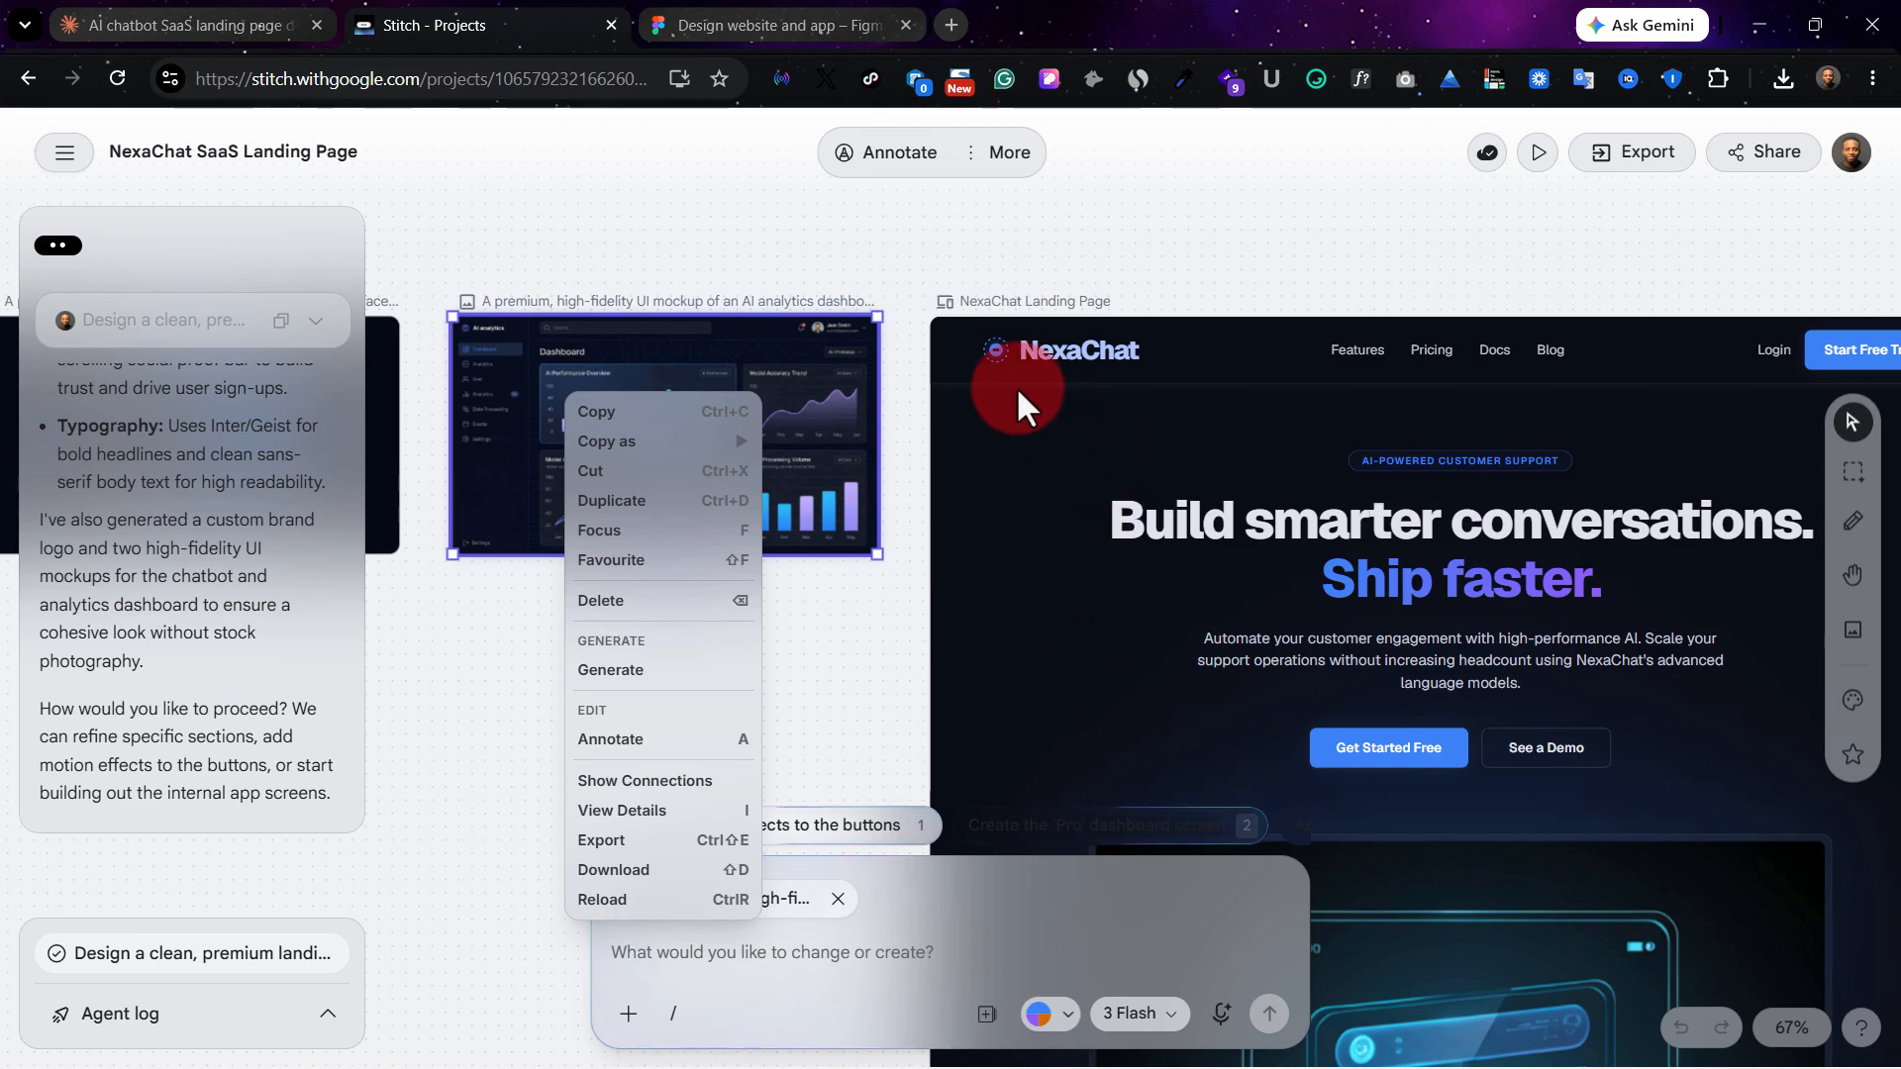
{"action": "left_click", "coordinate": [1105, 470]}
{"action": "scroll", "coordinate": [1167, 485], "scroll_direction": "right", "scroll_amount": 15}
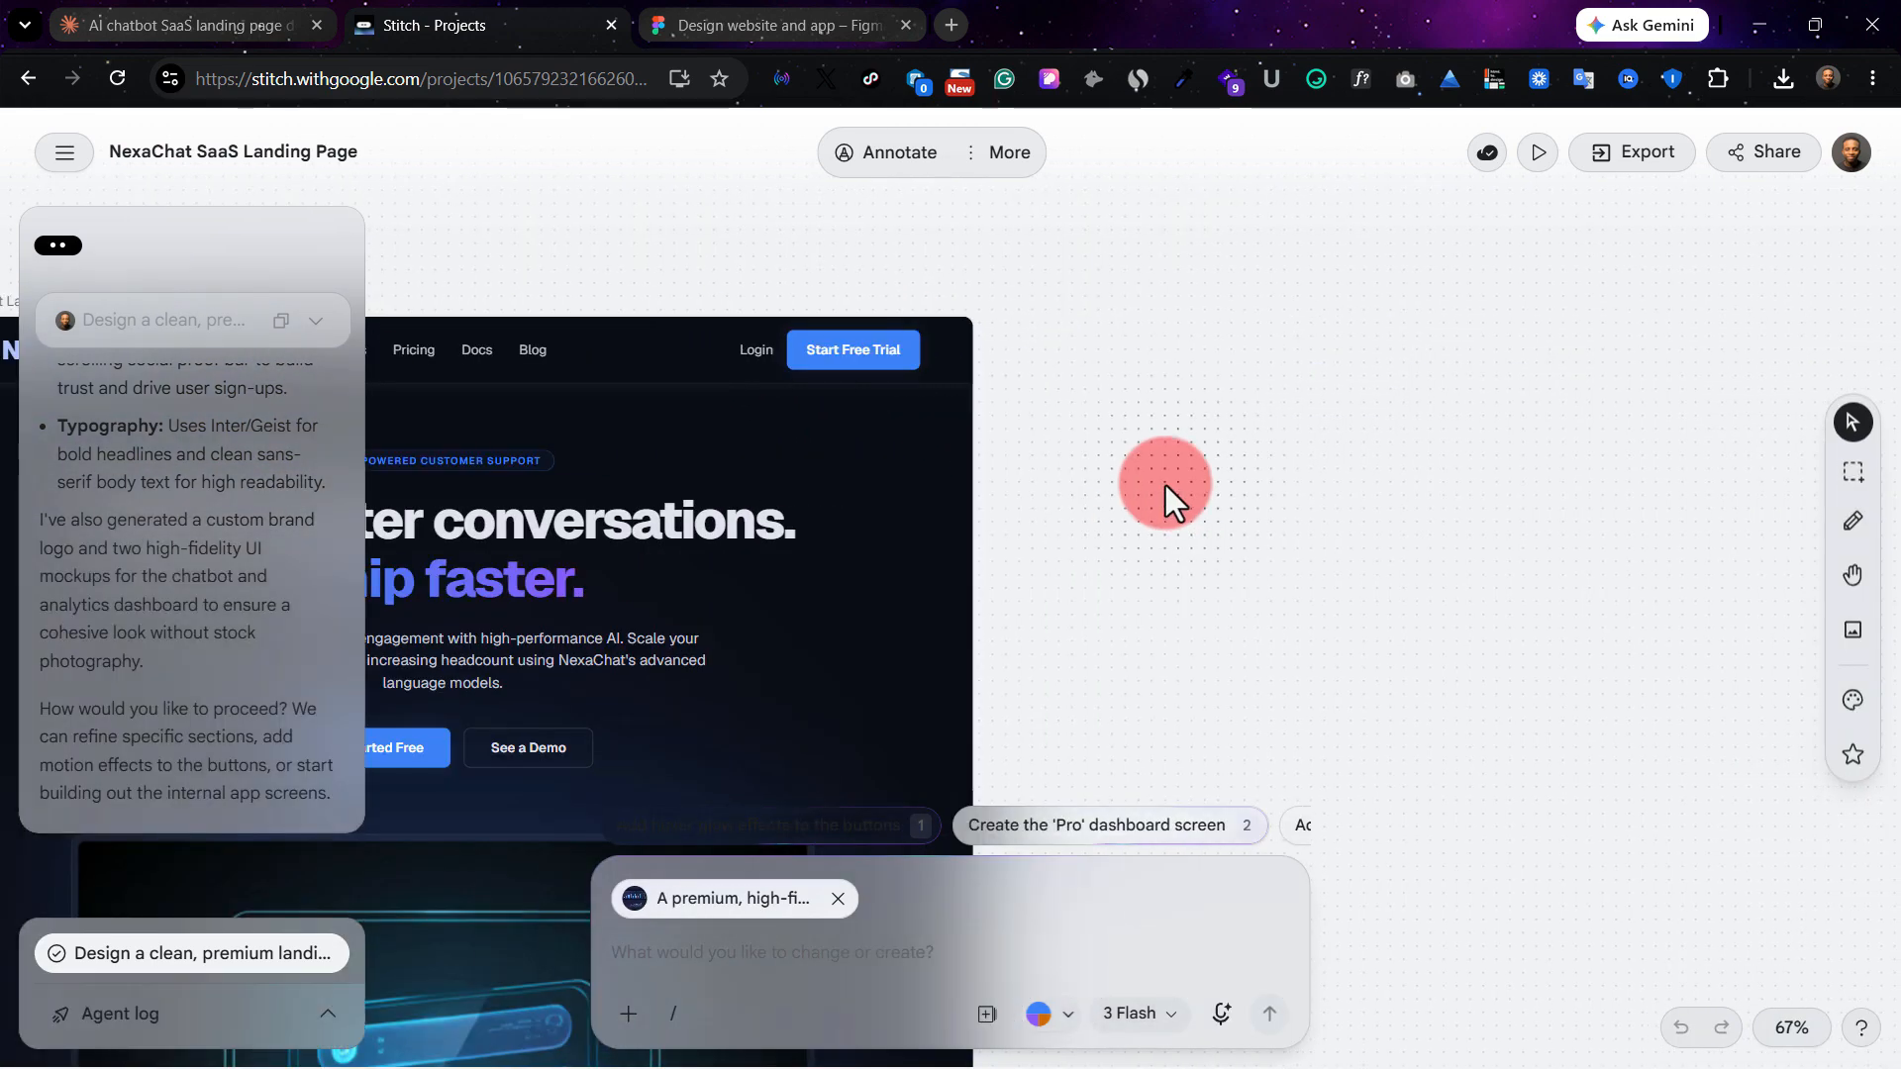
Upload the AI analytics dashboard mockup image as an attachment to a new design prompt.
{"action": "left_click", "coordinate": [630, 1013]}
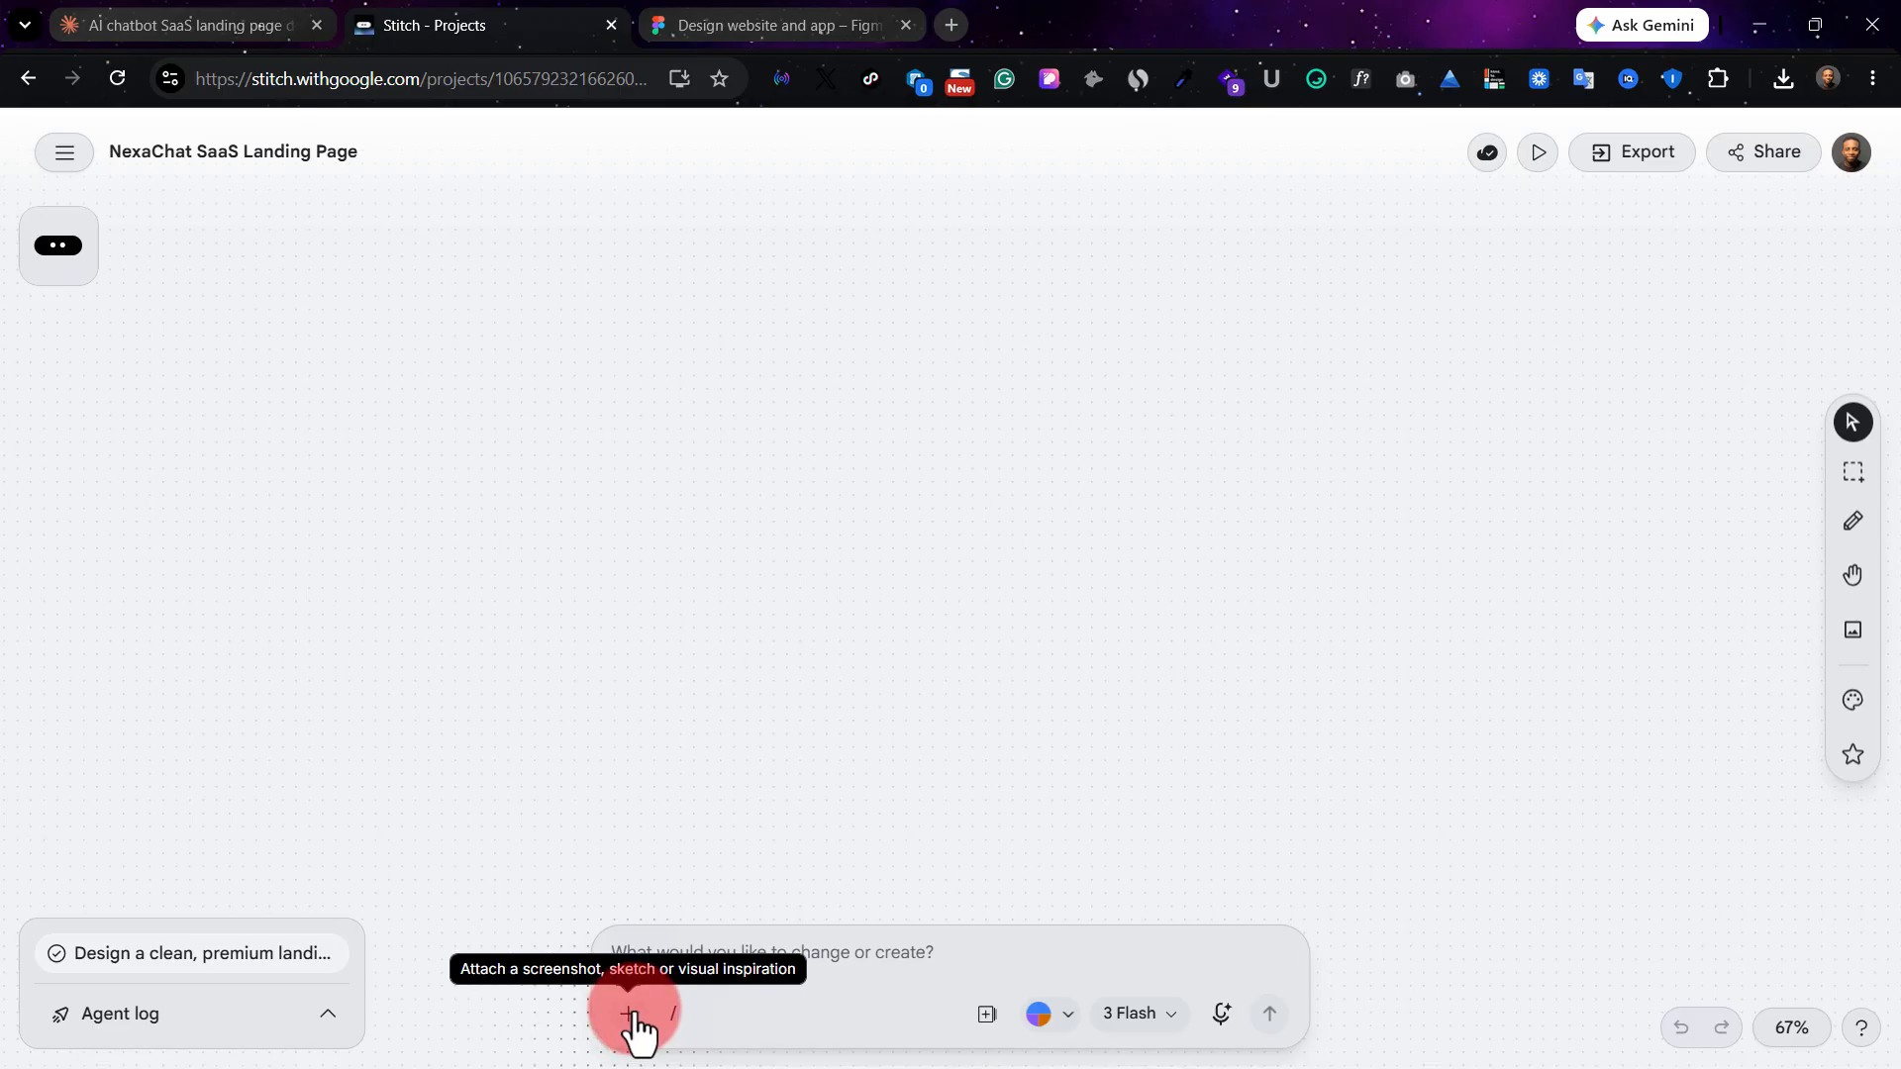
{"action": "left_click", "coordinate": [630, 1014]}
{"action": "left_click", "coordinate": [720, 829]}
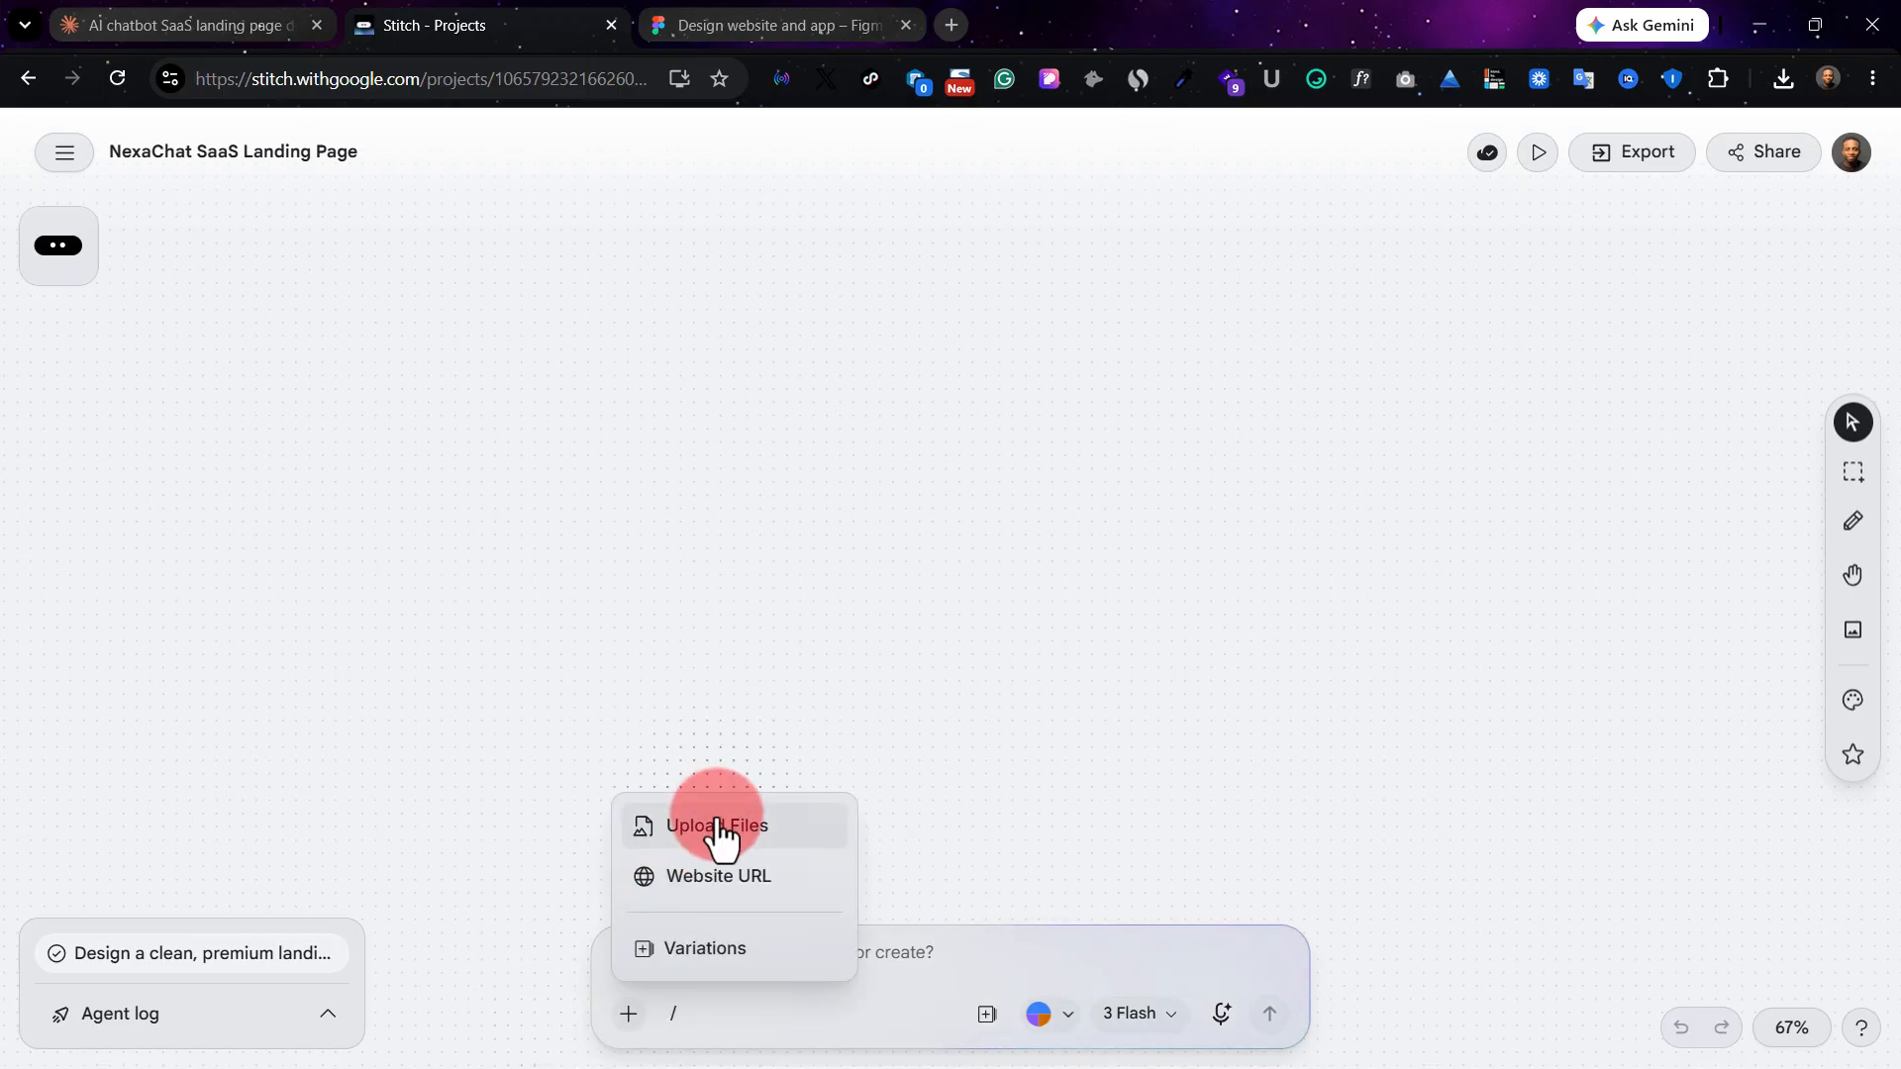
Dismiss the upload notice, switch the model to Redesign and submit the prompt "redesign" for the attached dashboard mockup.
{"action": "left_click", "coordinate": [1141, 1014]}
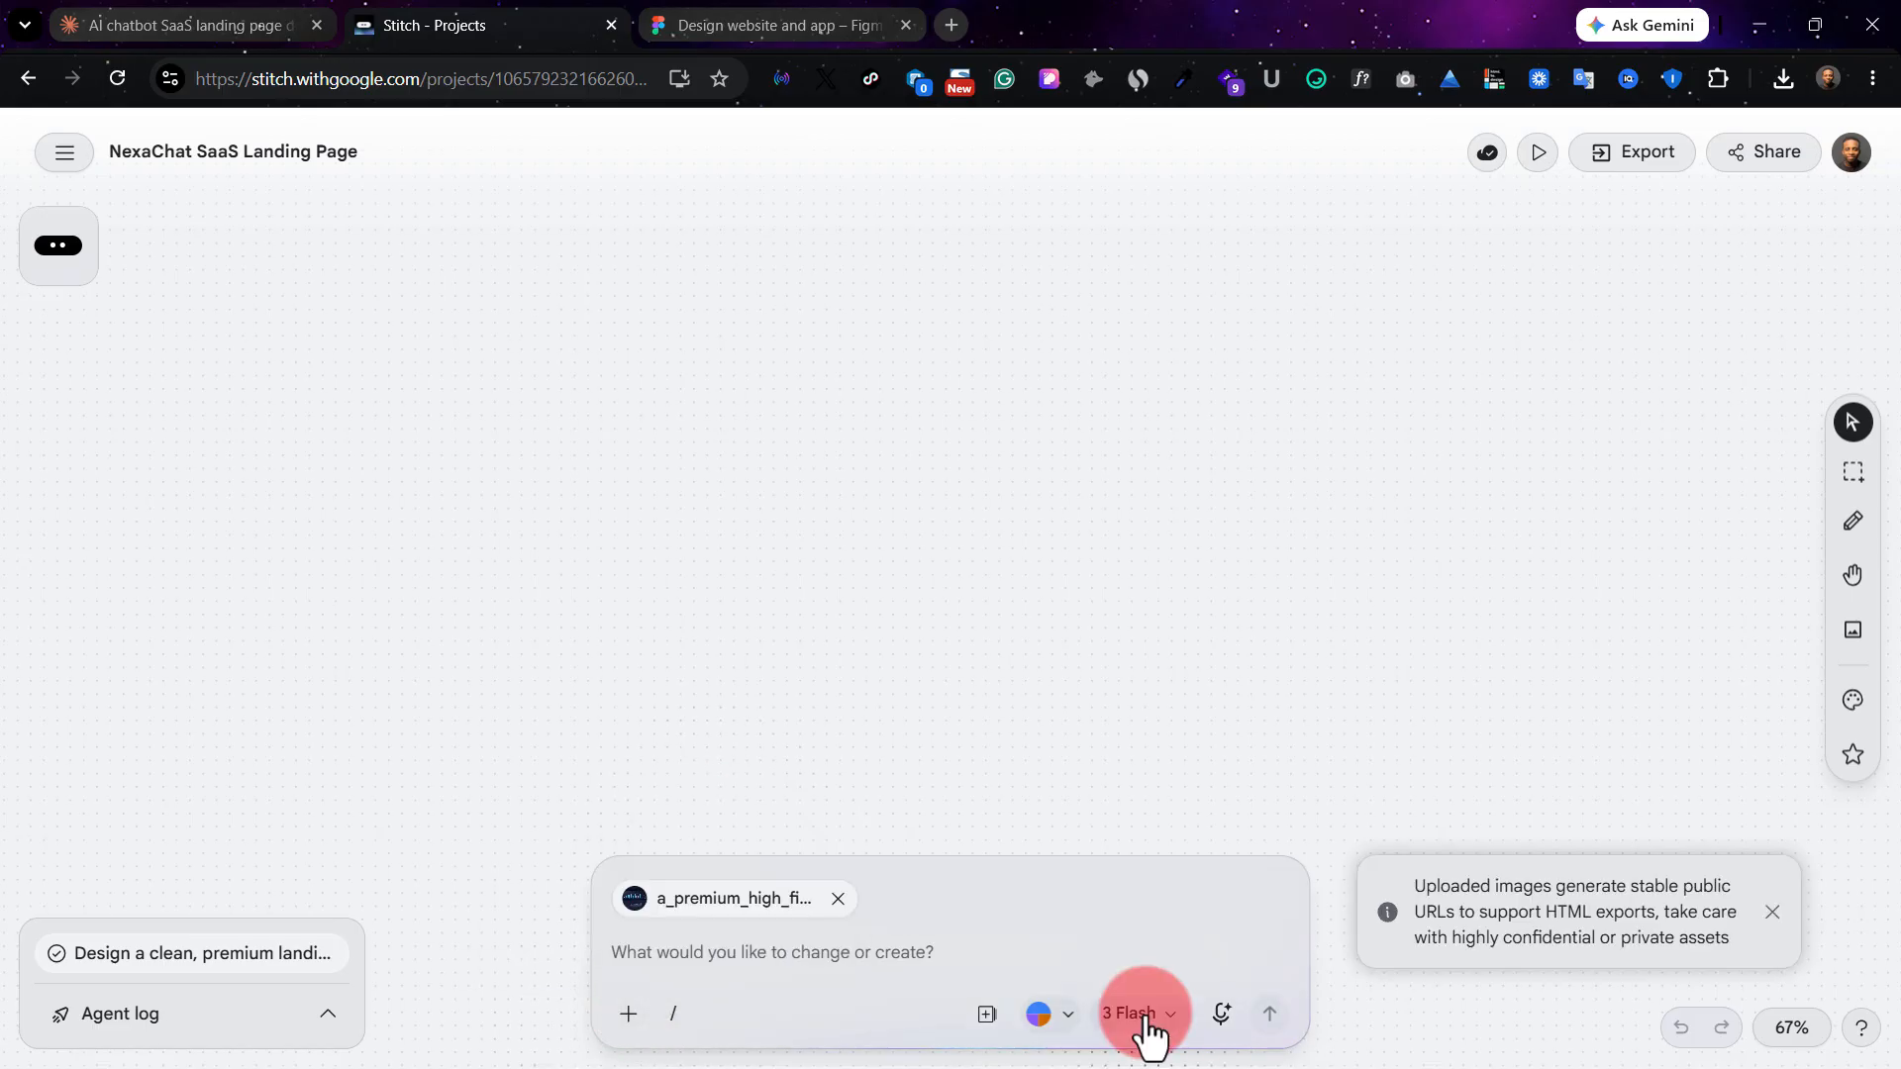
{"action": "left_click", "coordinate": [1780, 936]}
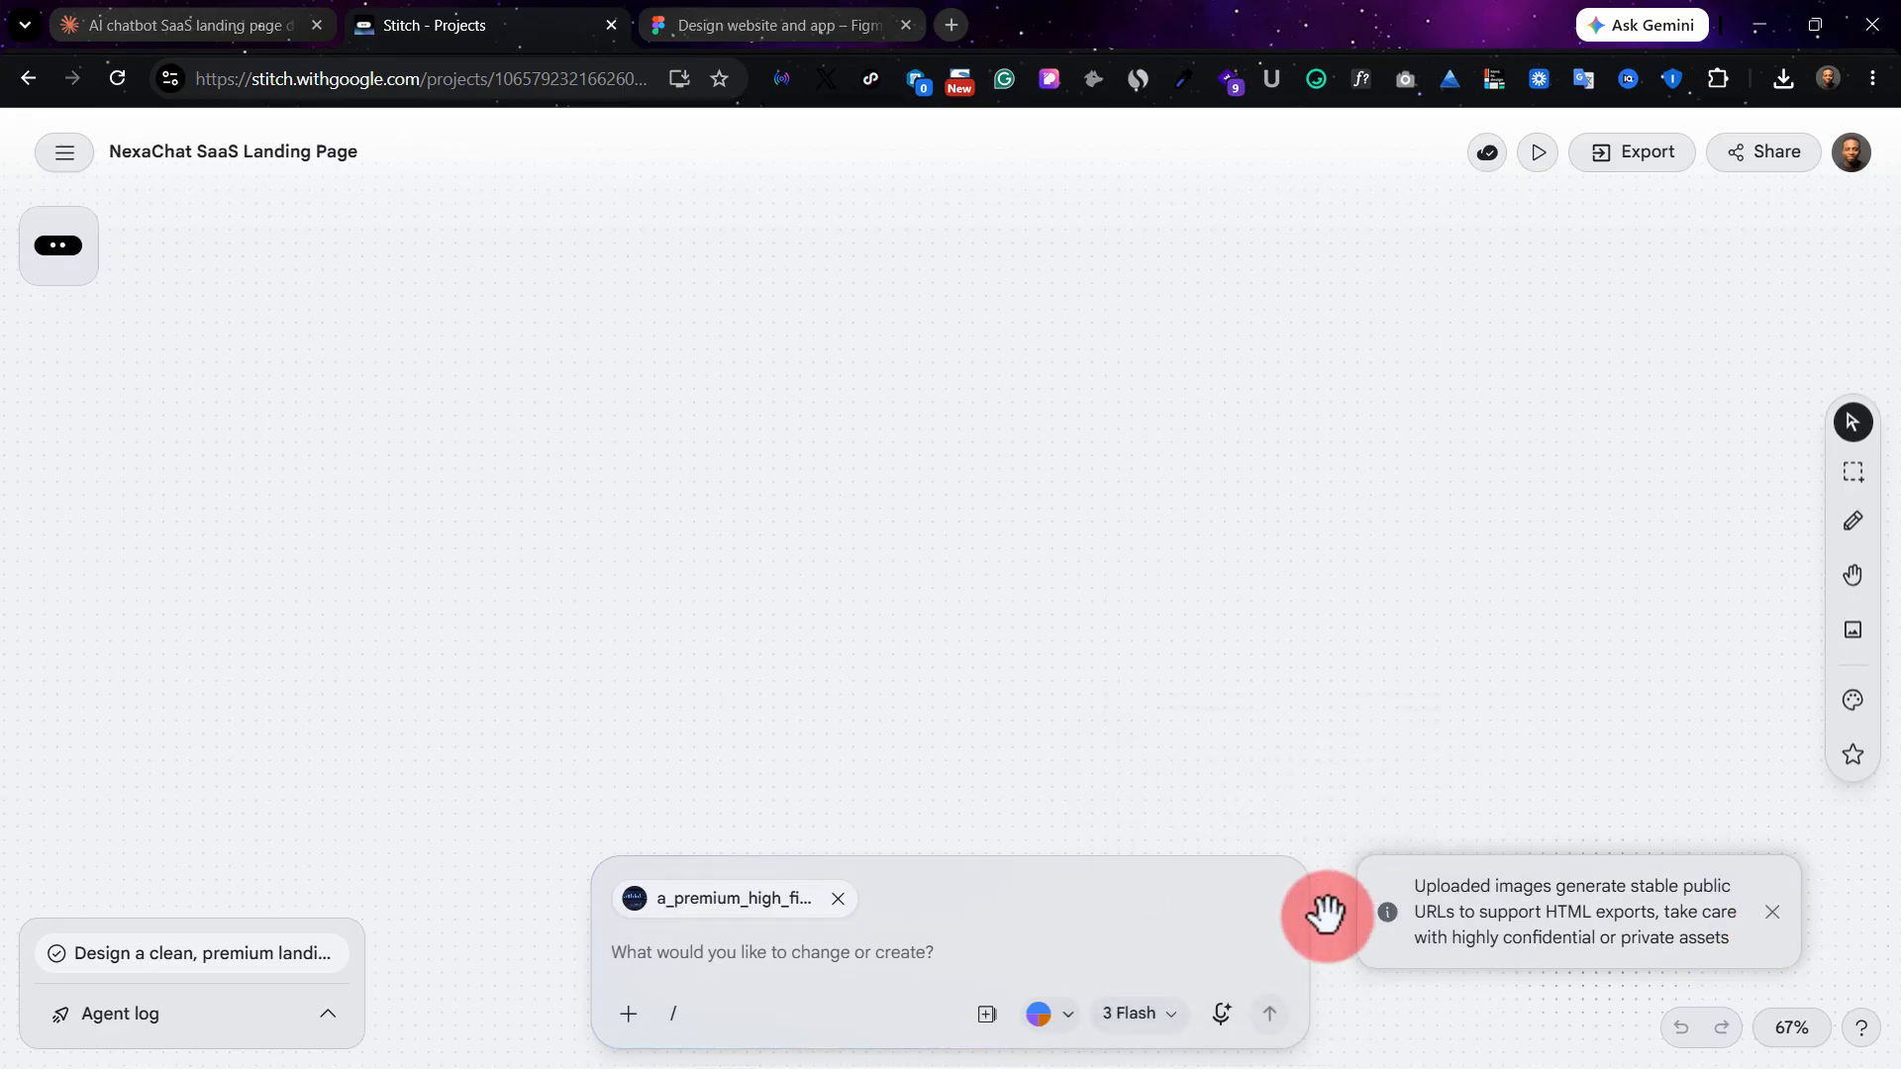
{"action": "left_click", "coordinate": [1139, 1025]}
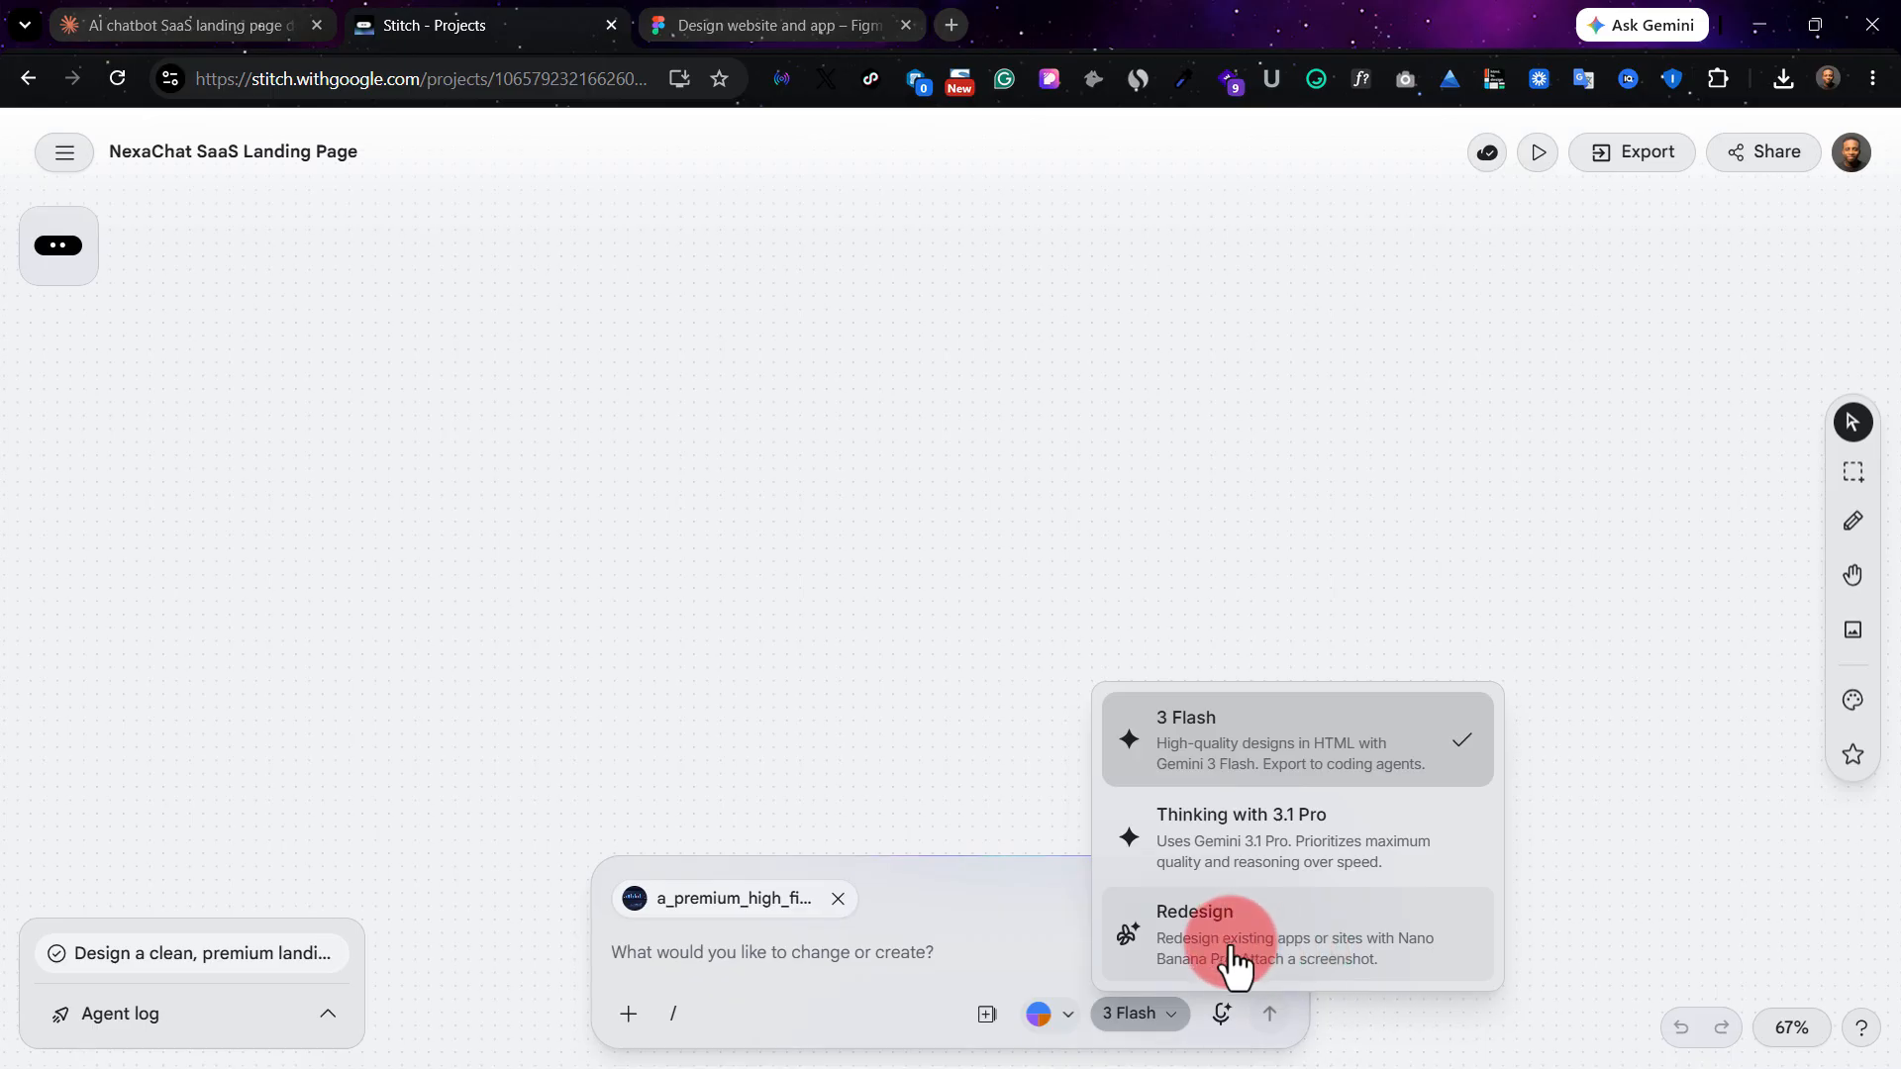
{"action": "left_click", "coordinate": [1382, 954]}
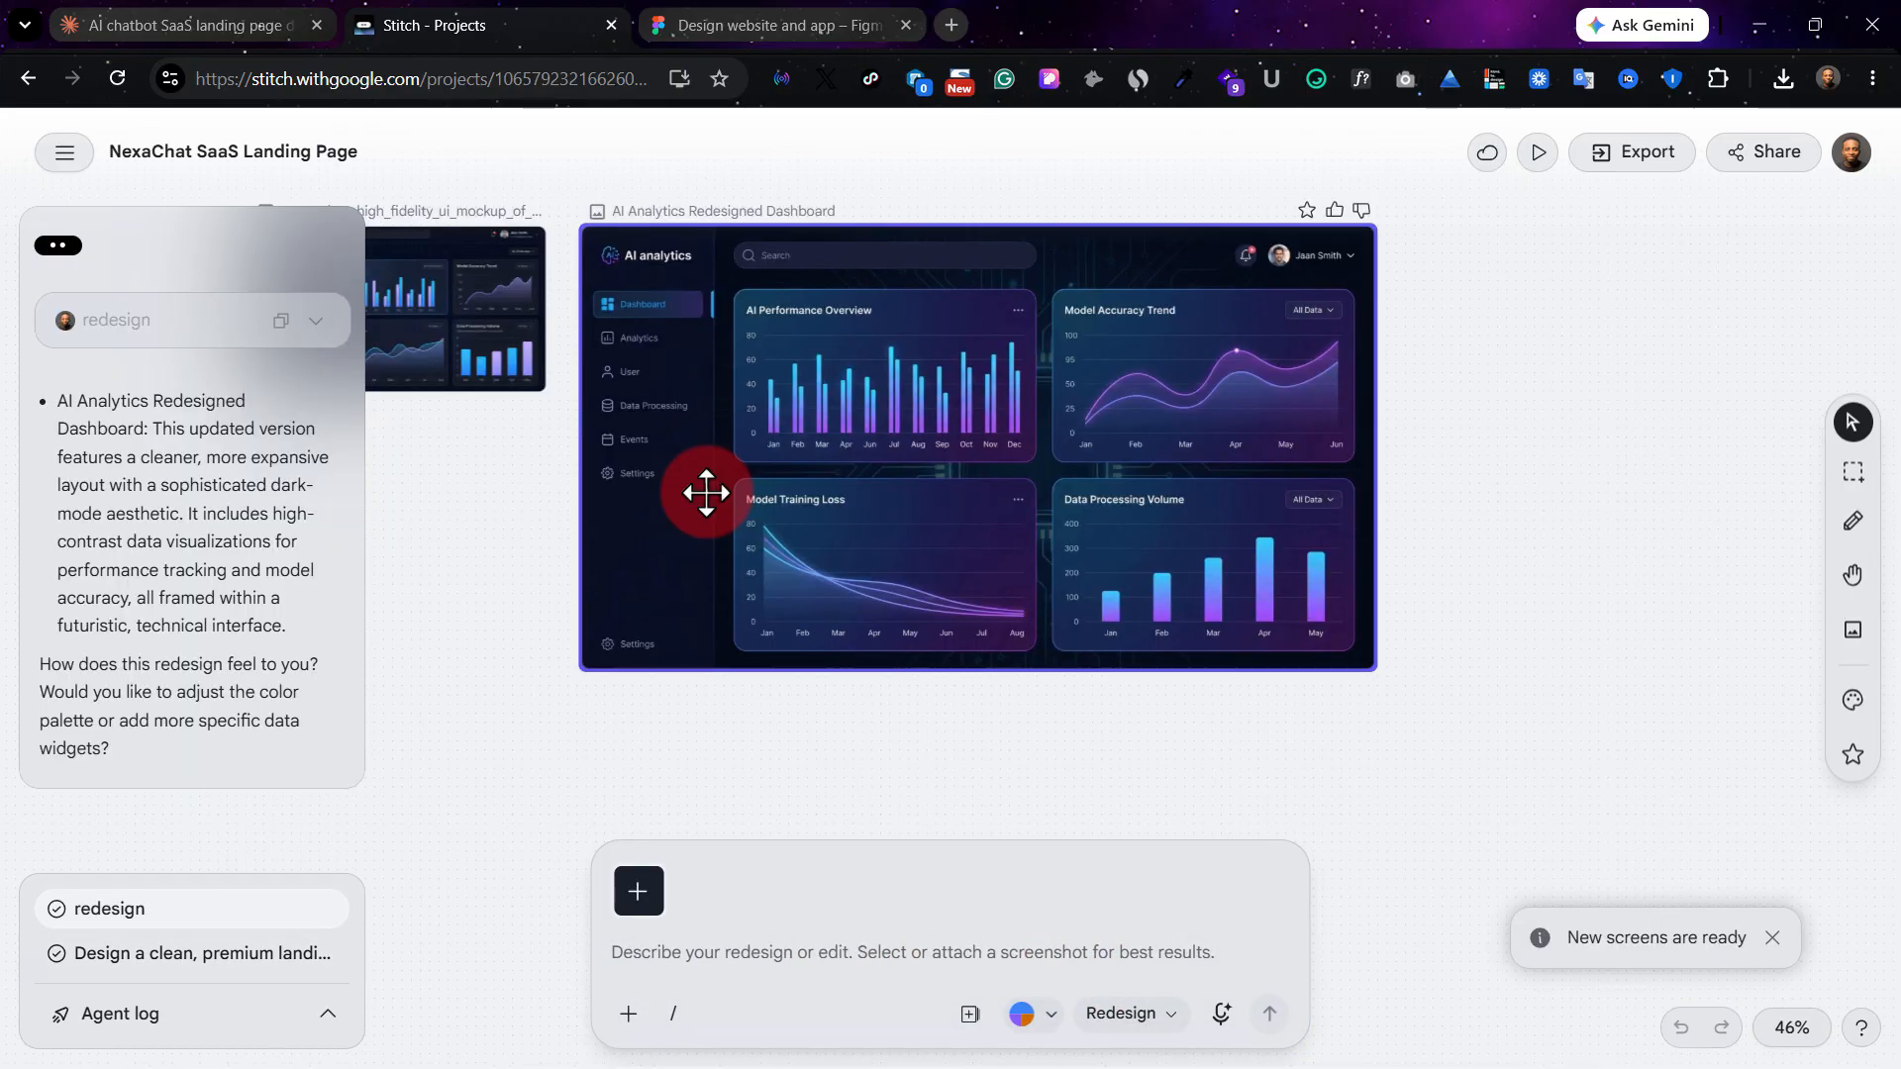
Select the AI Analytics Redesigned Dashboard and examine its charts enlarged, comparing it with the original mockup beside it.
{"action": "left_click", "coordinate": [817, 401]}
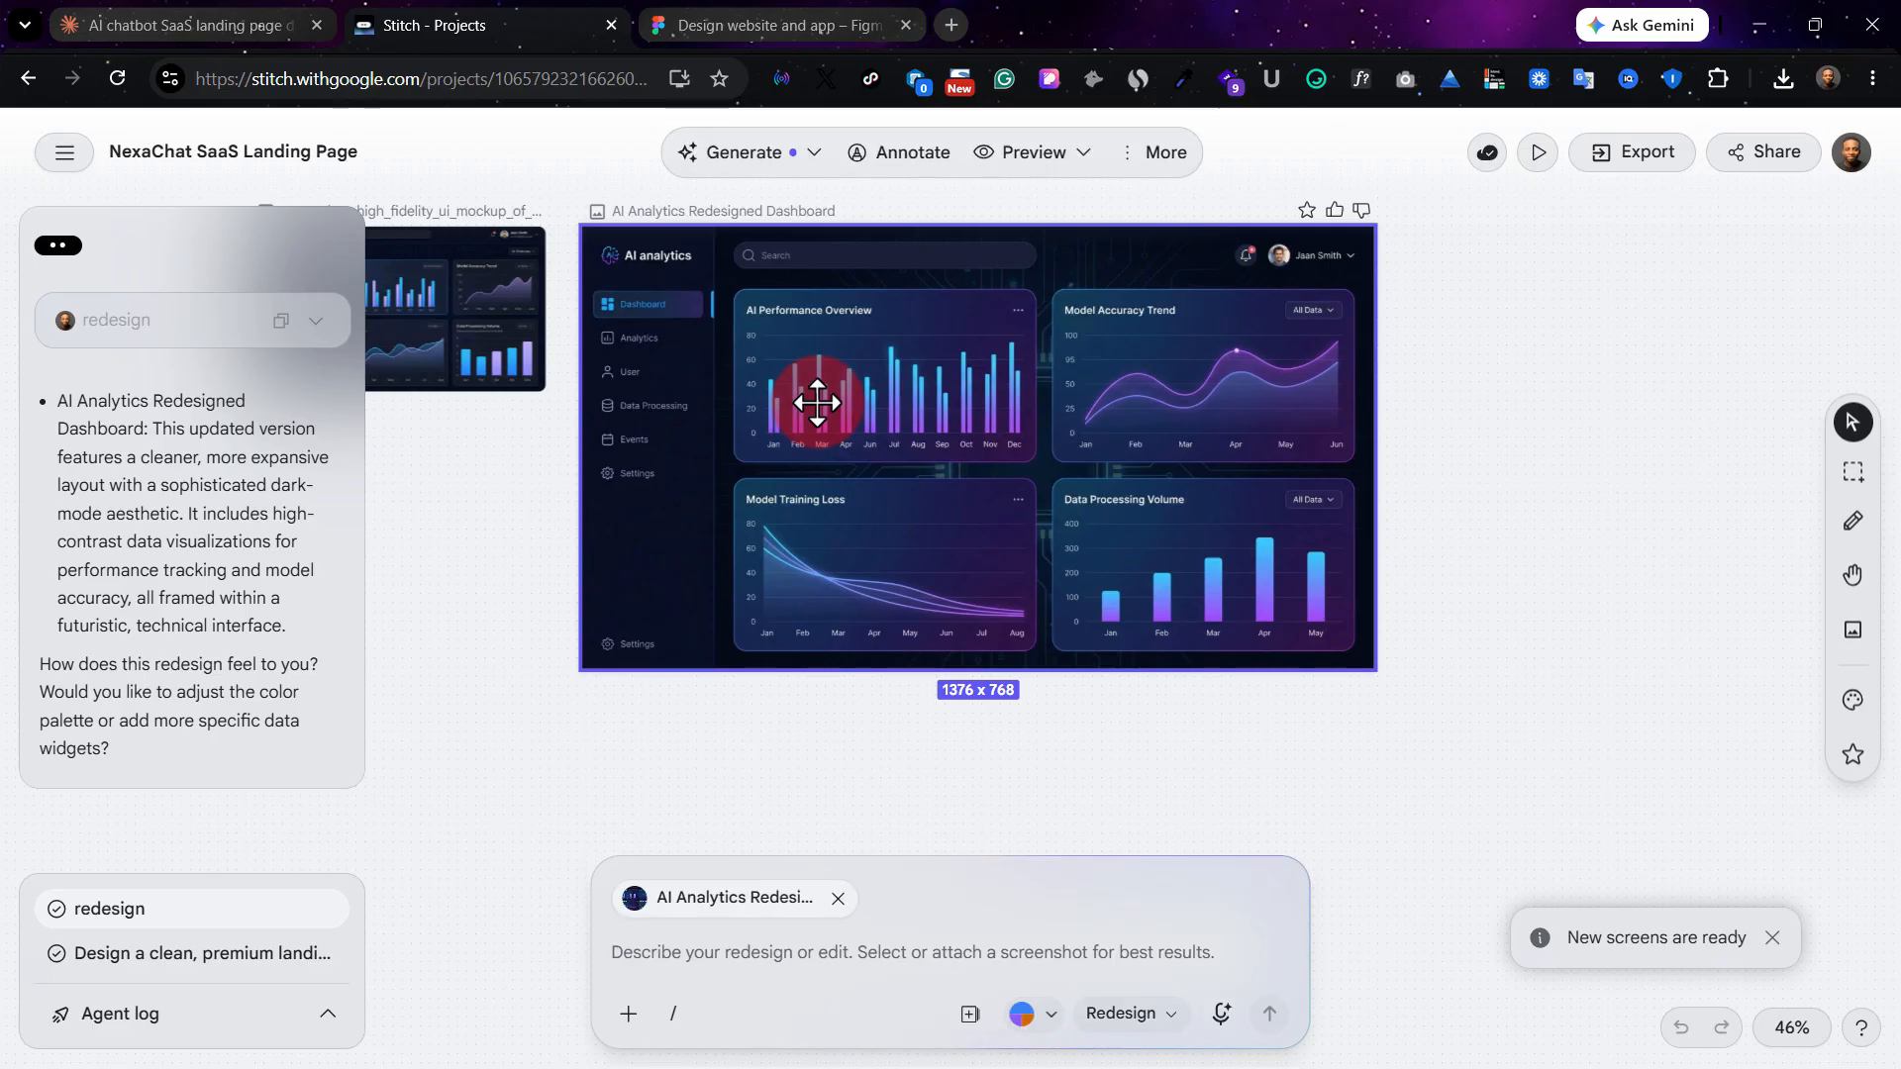
{"action": "key", "text": "ctrl+plus"}
{"action": "scroll", "coordinate": [817, 401], "scroll_direction": "up", "scroll_amount": 3}
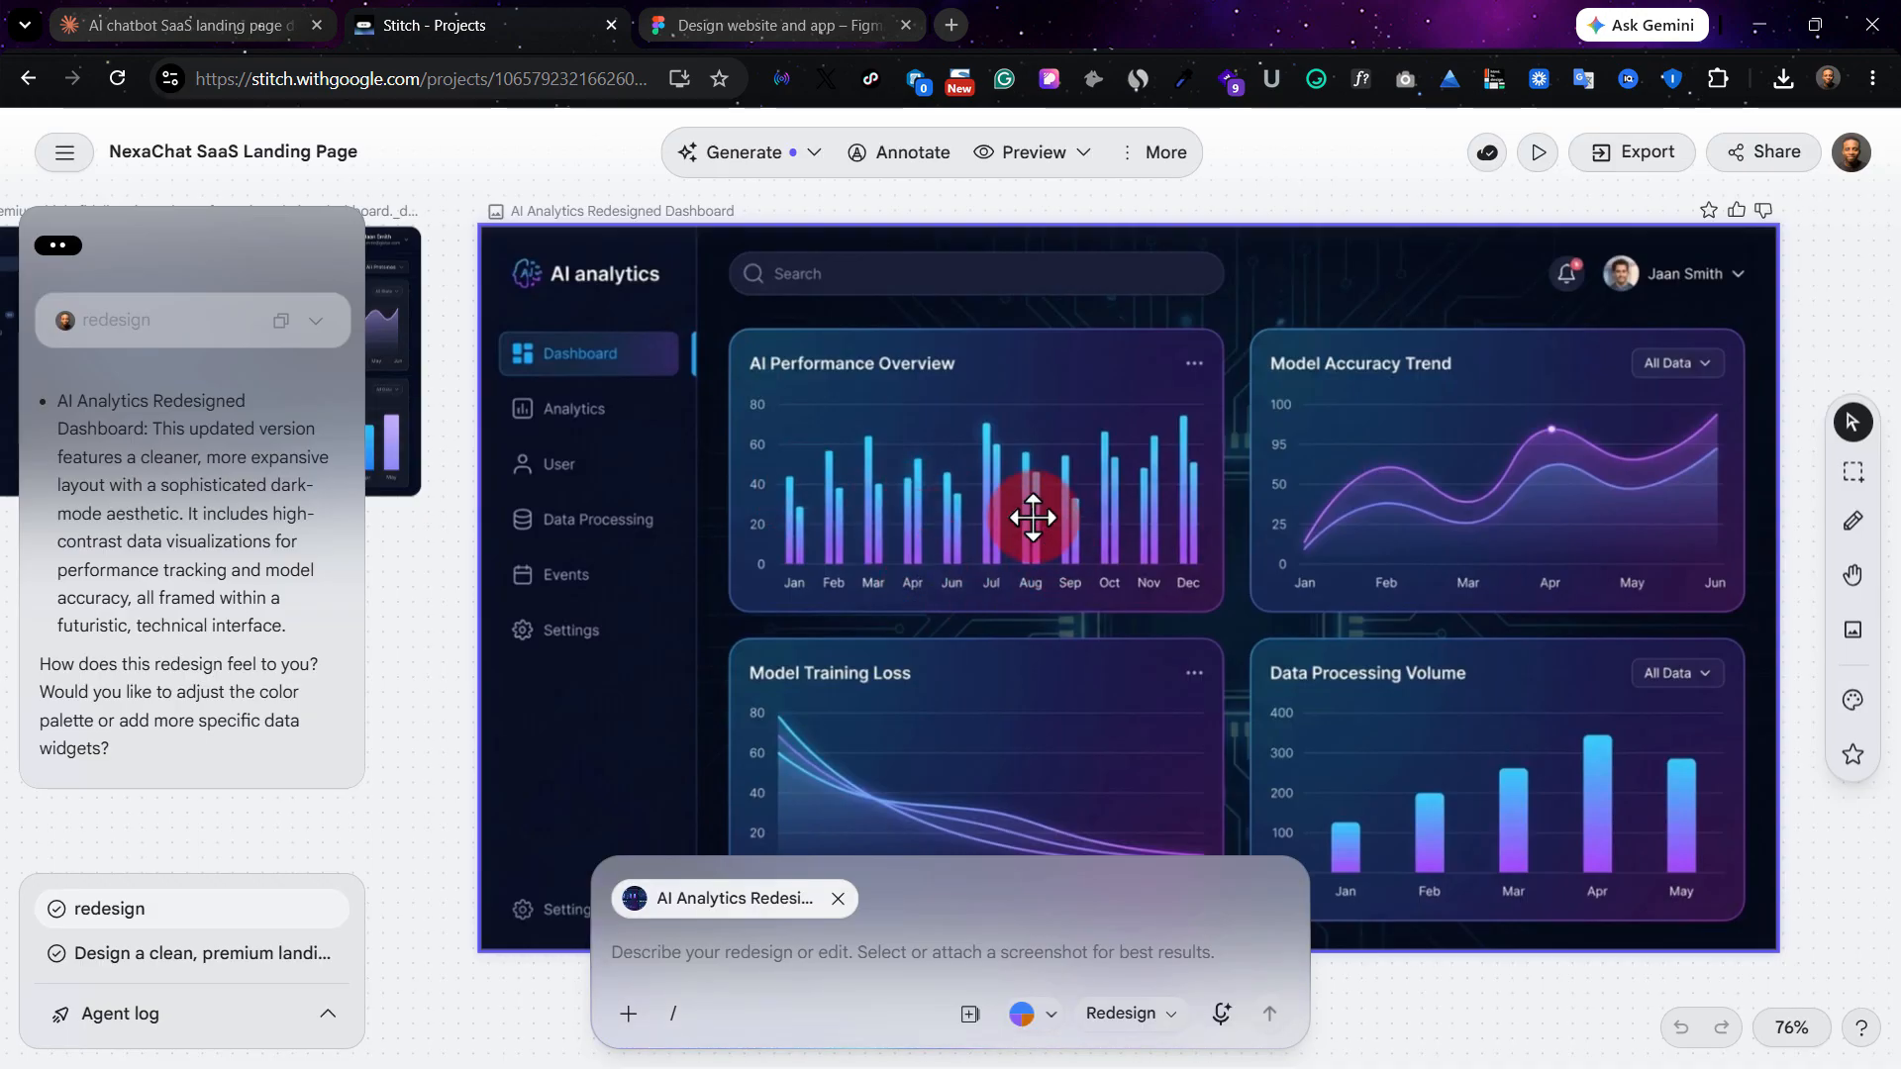
{"action": "scroll", "coordinate": [1033, 517], "scroll_direction": "up", "scroll_amount": 2}
{"action": "scroll", "coordinate": [994, 526], "scroll_direction": "down", "scroll_amount": 2}
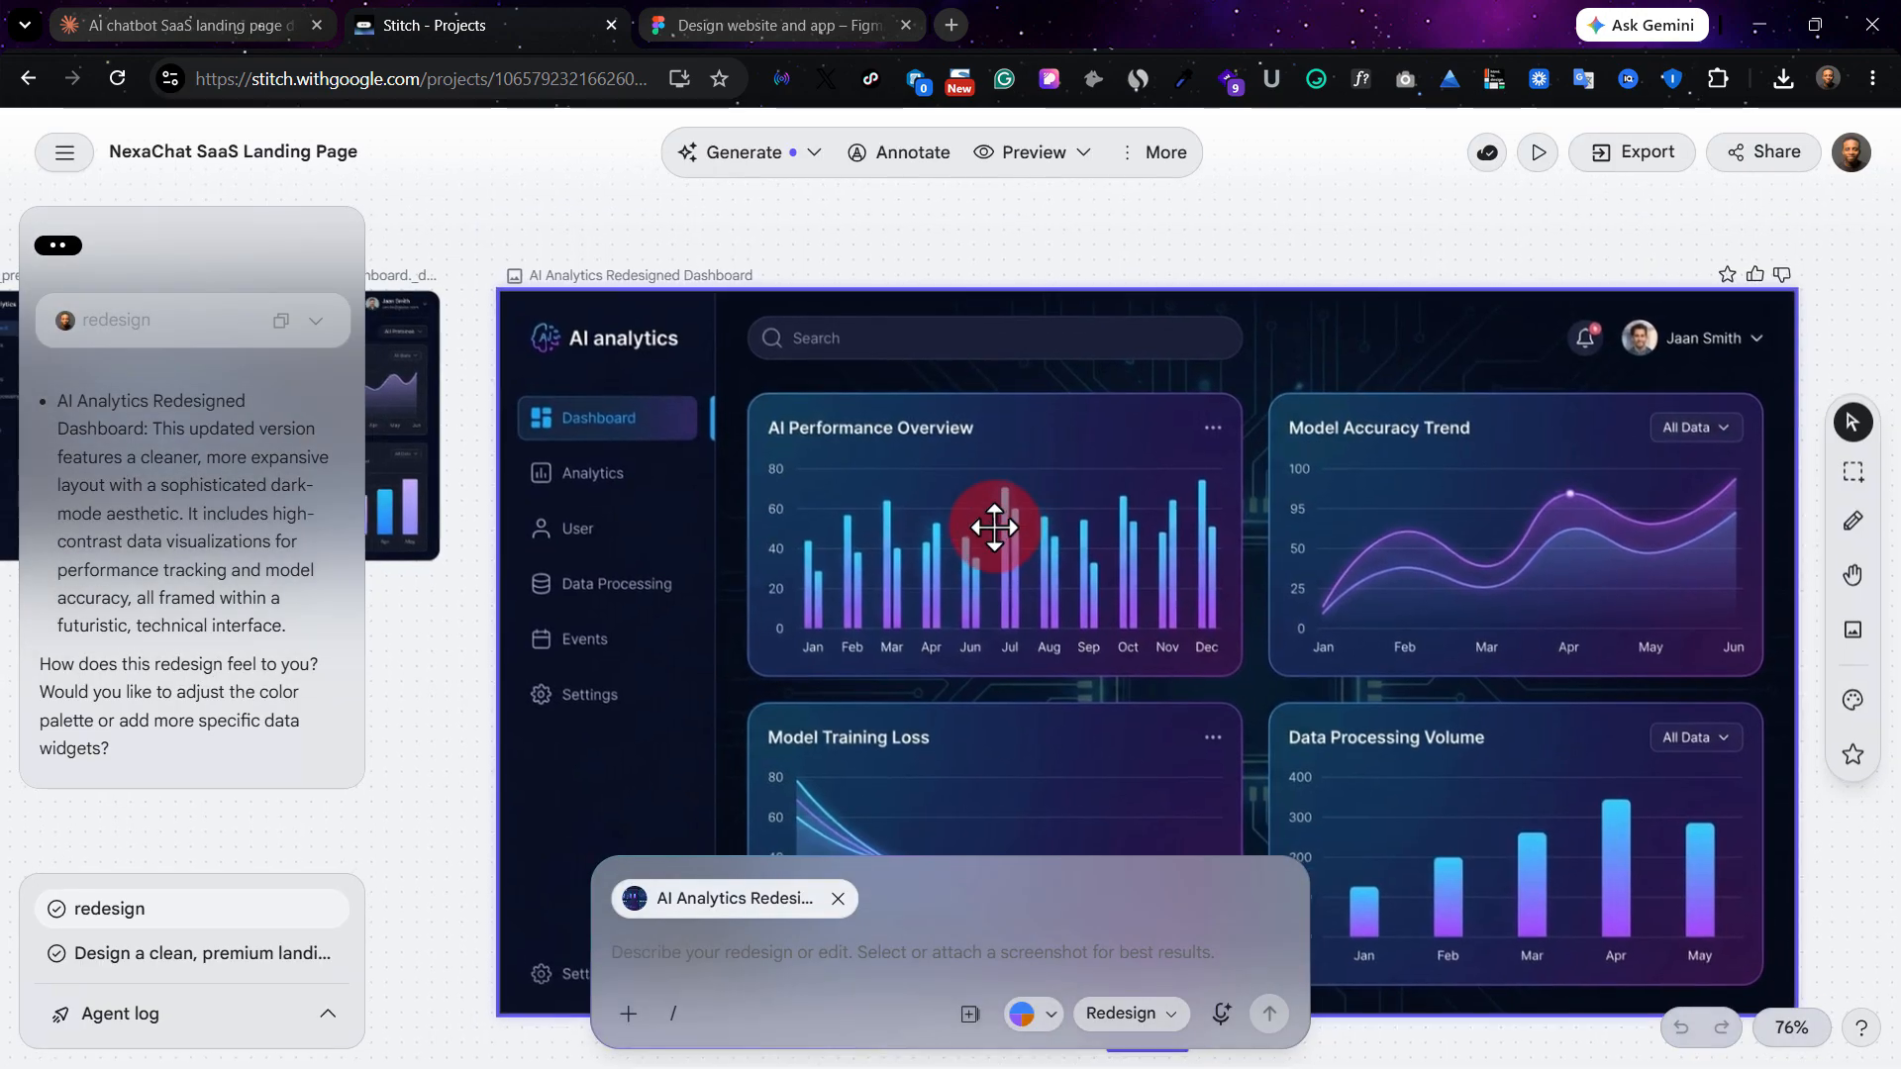
{"action": "scroll", "coordinate": [994, 527], "scroll_direction": "left", "scroll_amount": 2}
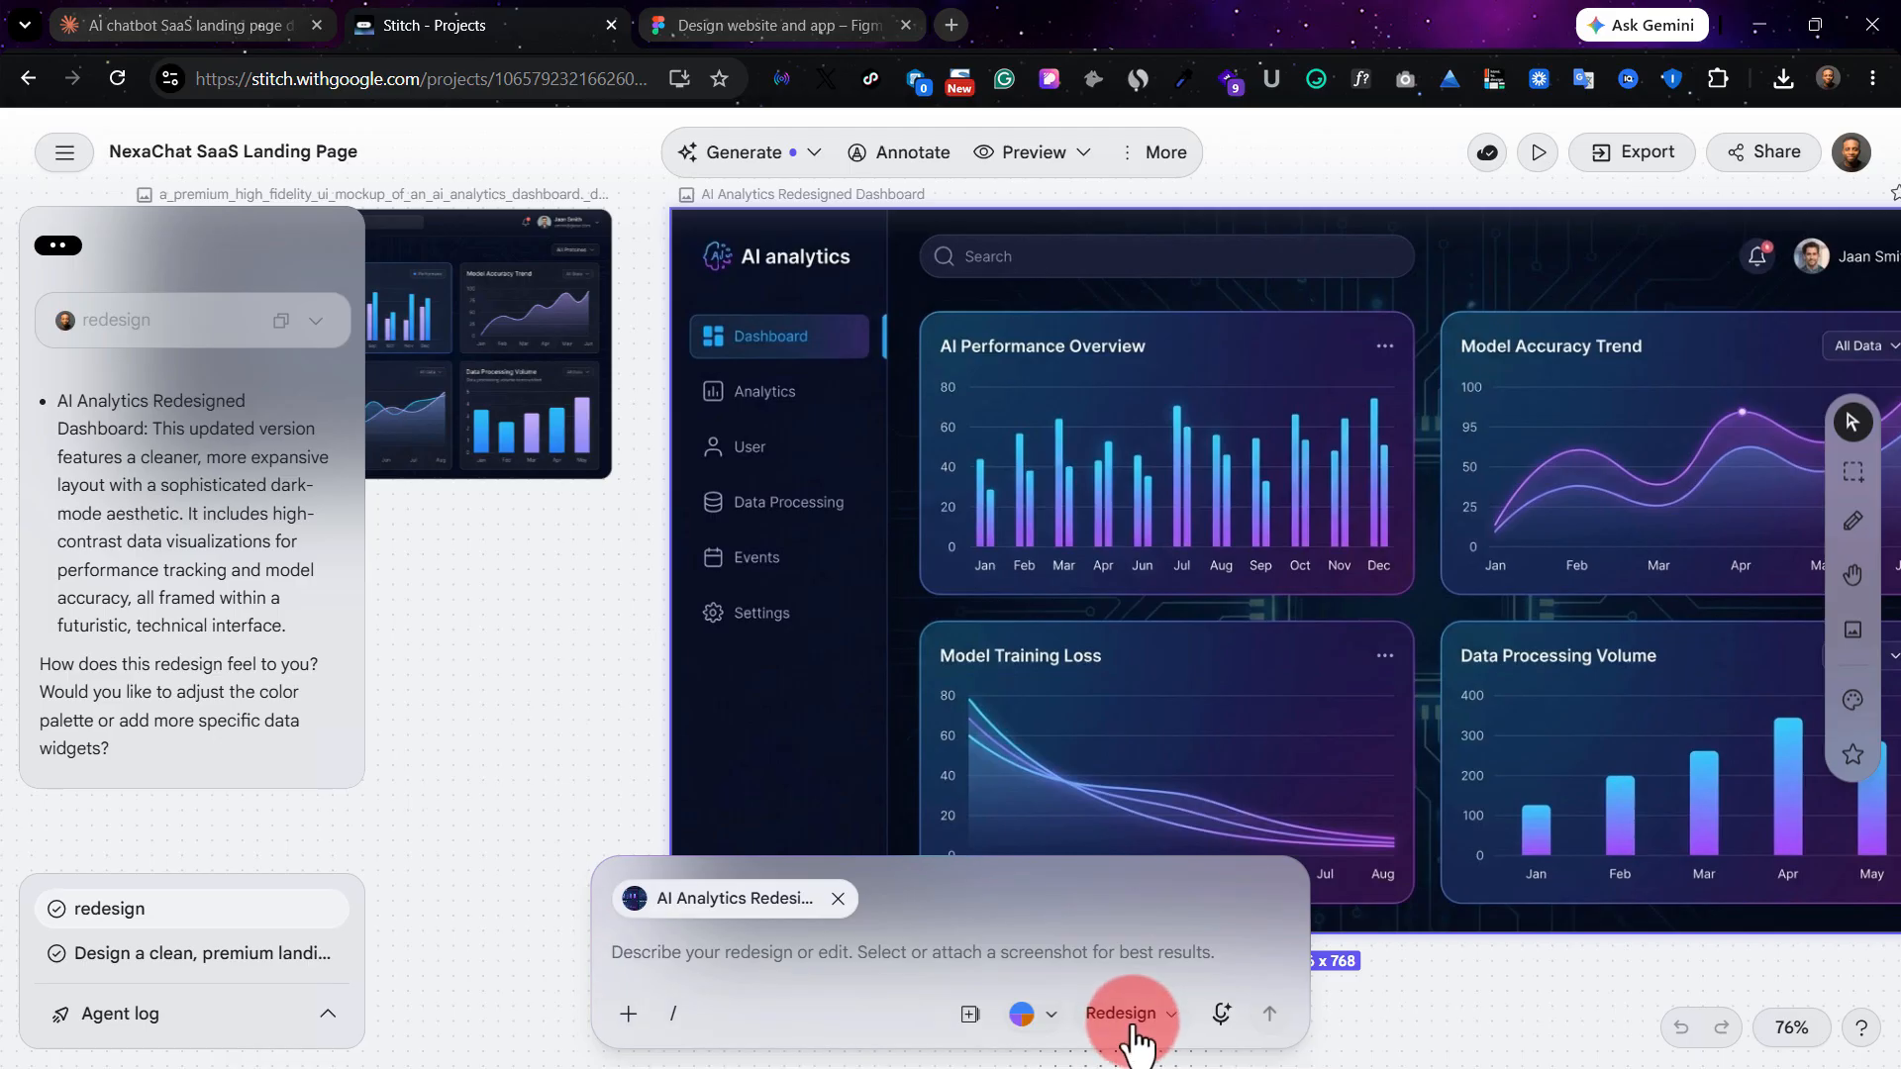
{"action": "scroll", "coordinate": [679, 552], "scroll_direction": "left", "scroll_amount": 5}
{"action": "scroll", "coordinate": [679, 552], "scroll_direction": "up", "scroll_amount": 2}
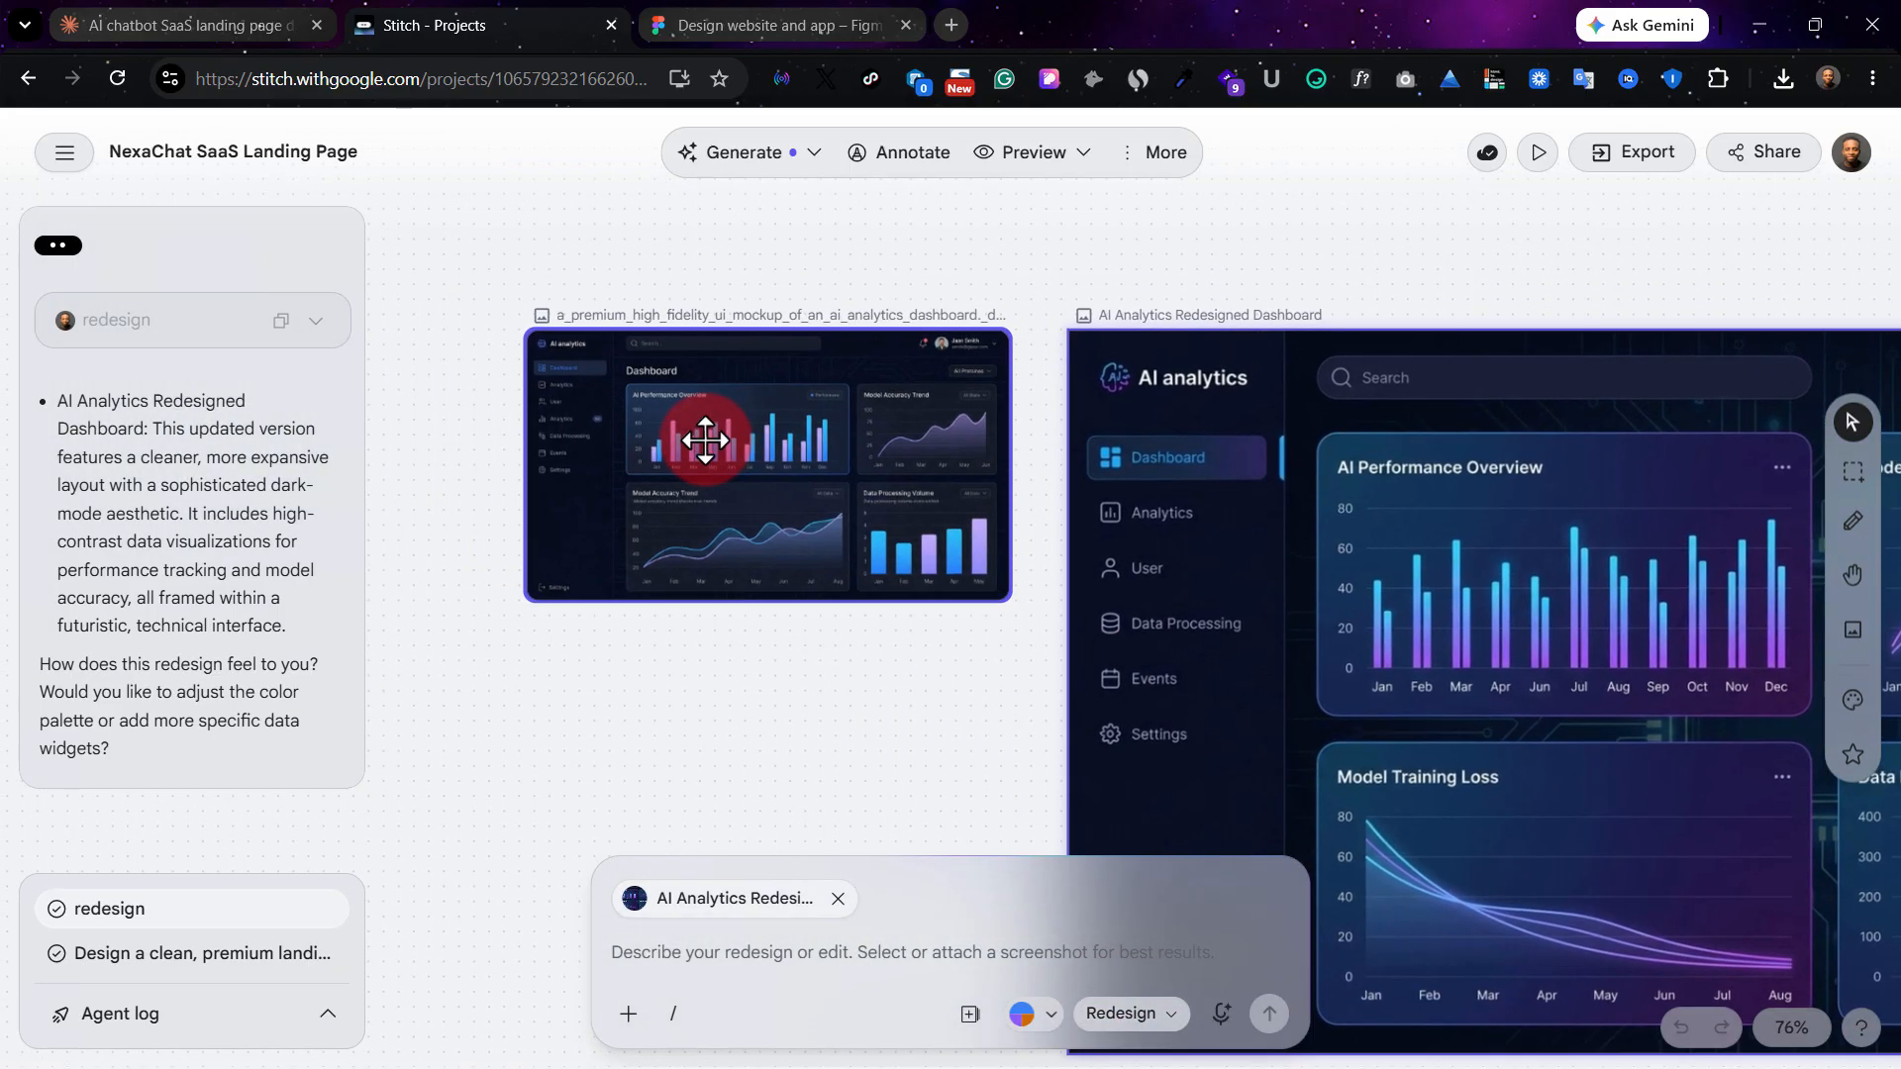
Select the original dashboard mockup, switch the model to 3 Flash and submit the prompt "redesign as a ui not an image".
{"action": "left_click", "coordinate": [705, 440]}
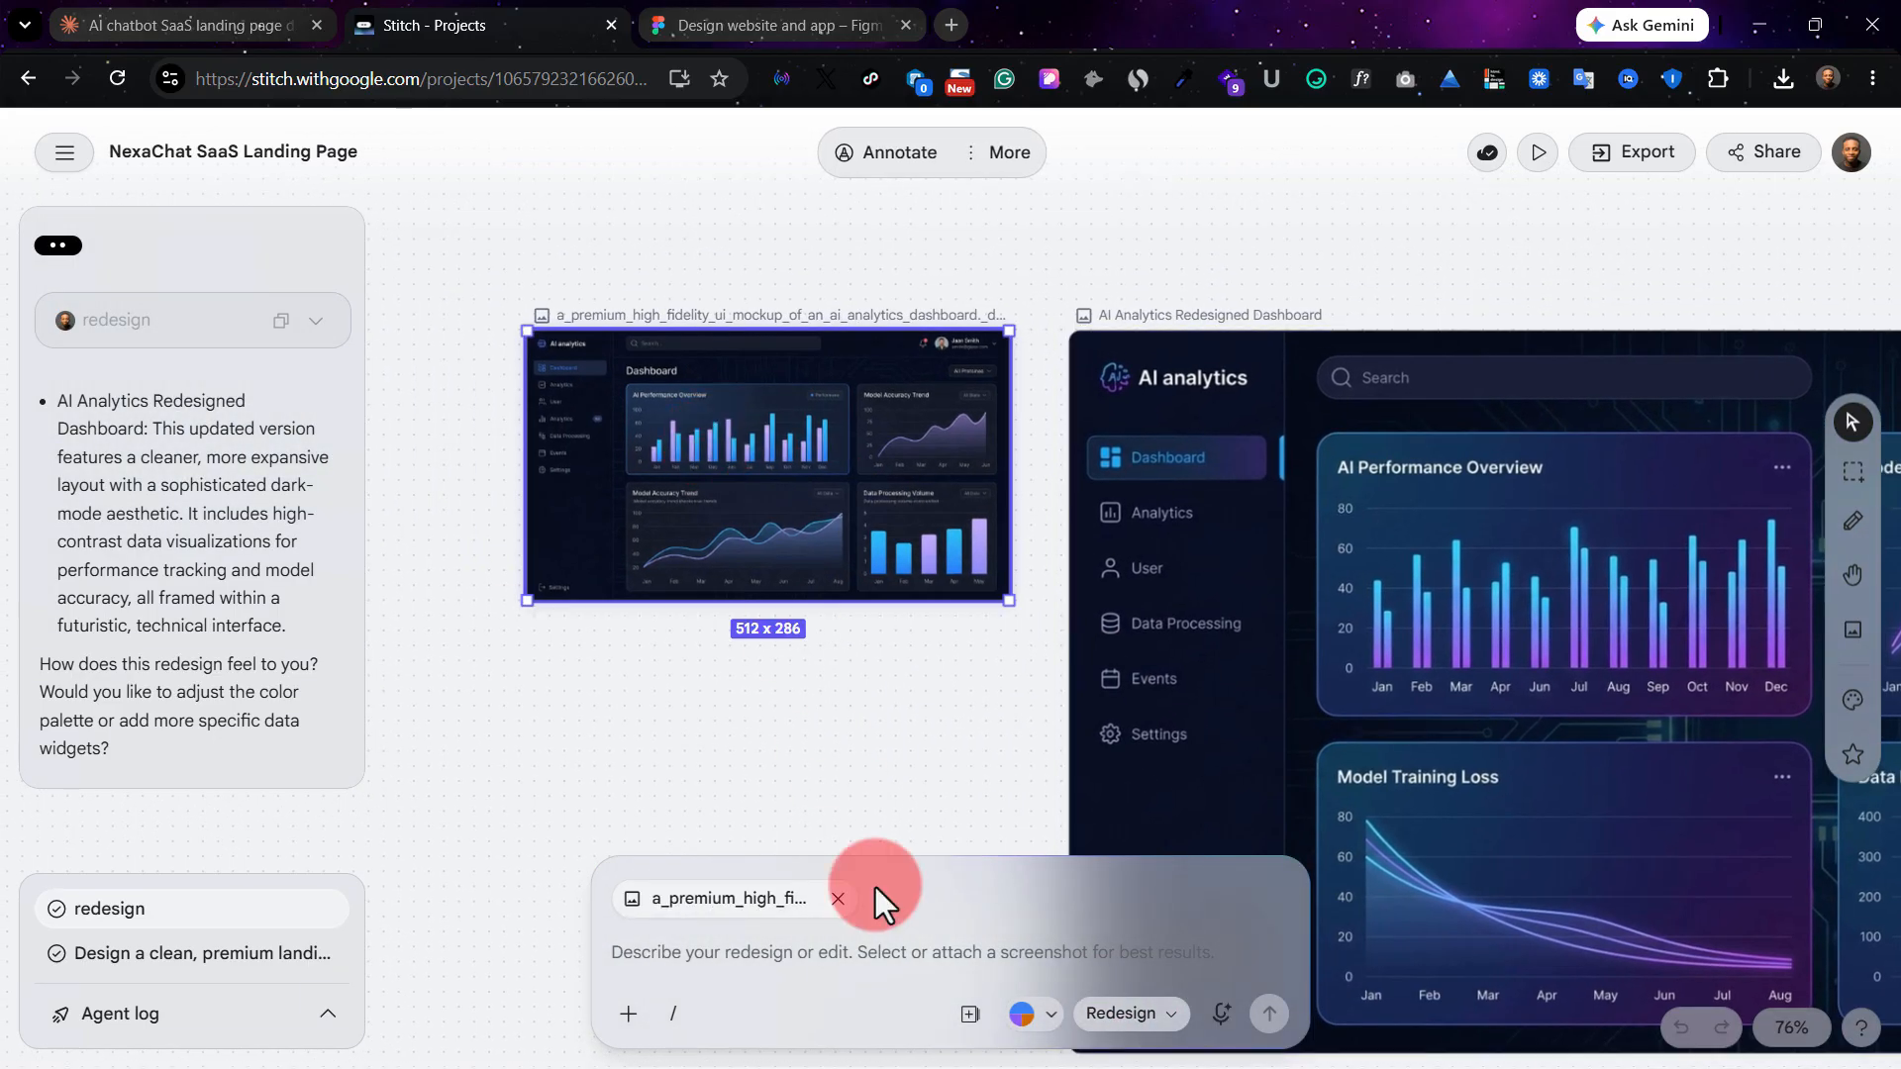
{"action": "left_click", "coordinate": [1136, 1012]}
{"action": "left_click", "coordinate": [1168, 723]}
{"action": "left_click", "coordinate": [929, 876]}
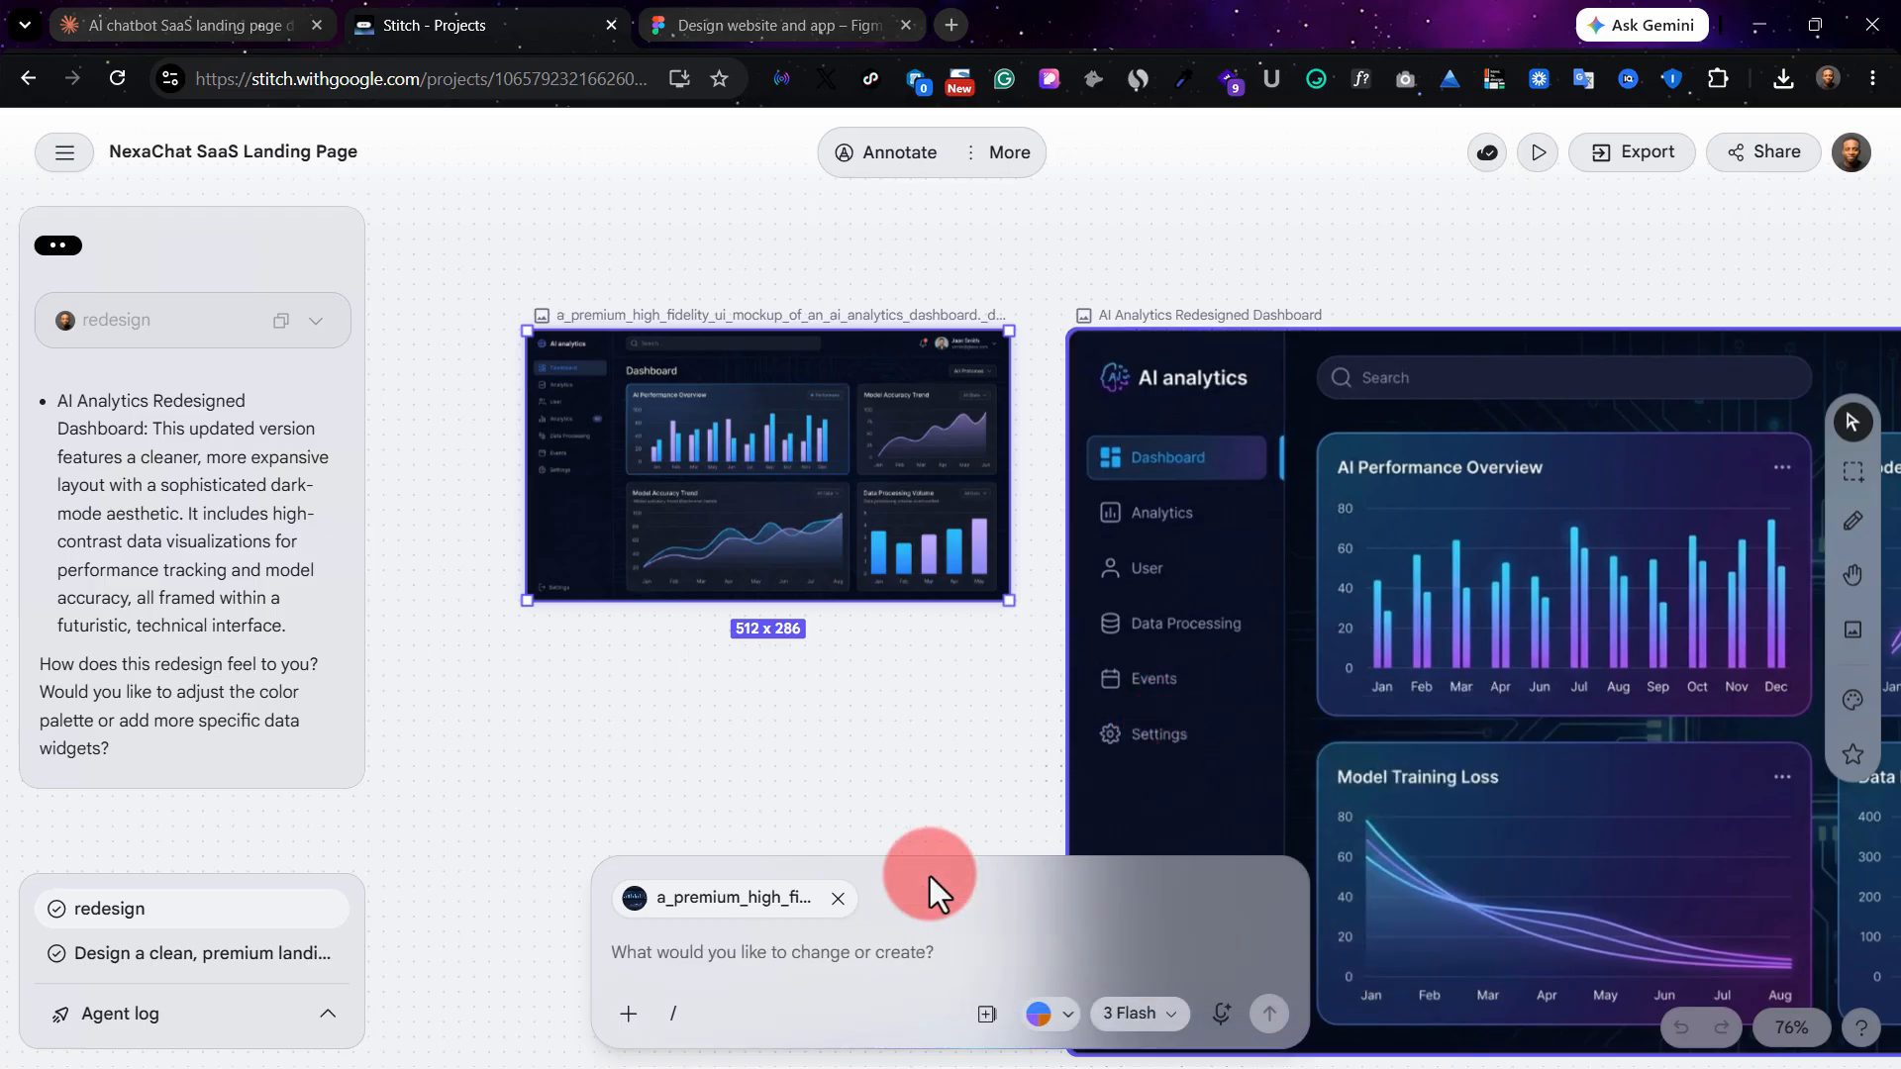
{"action": "left_click", "coordinate": [743, 950]}
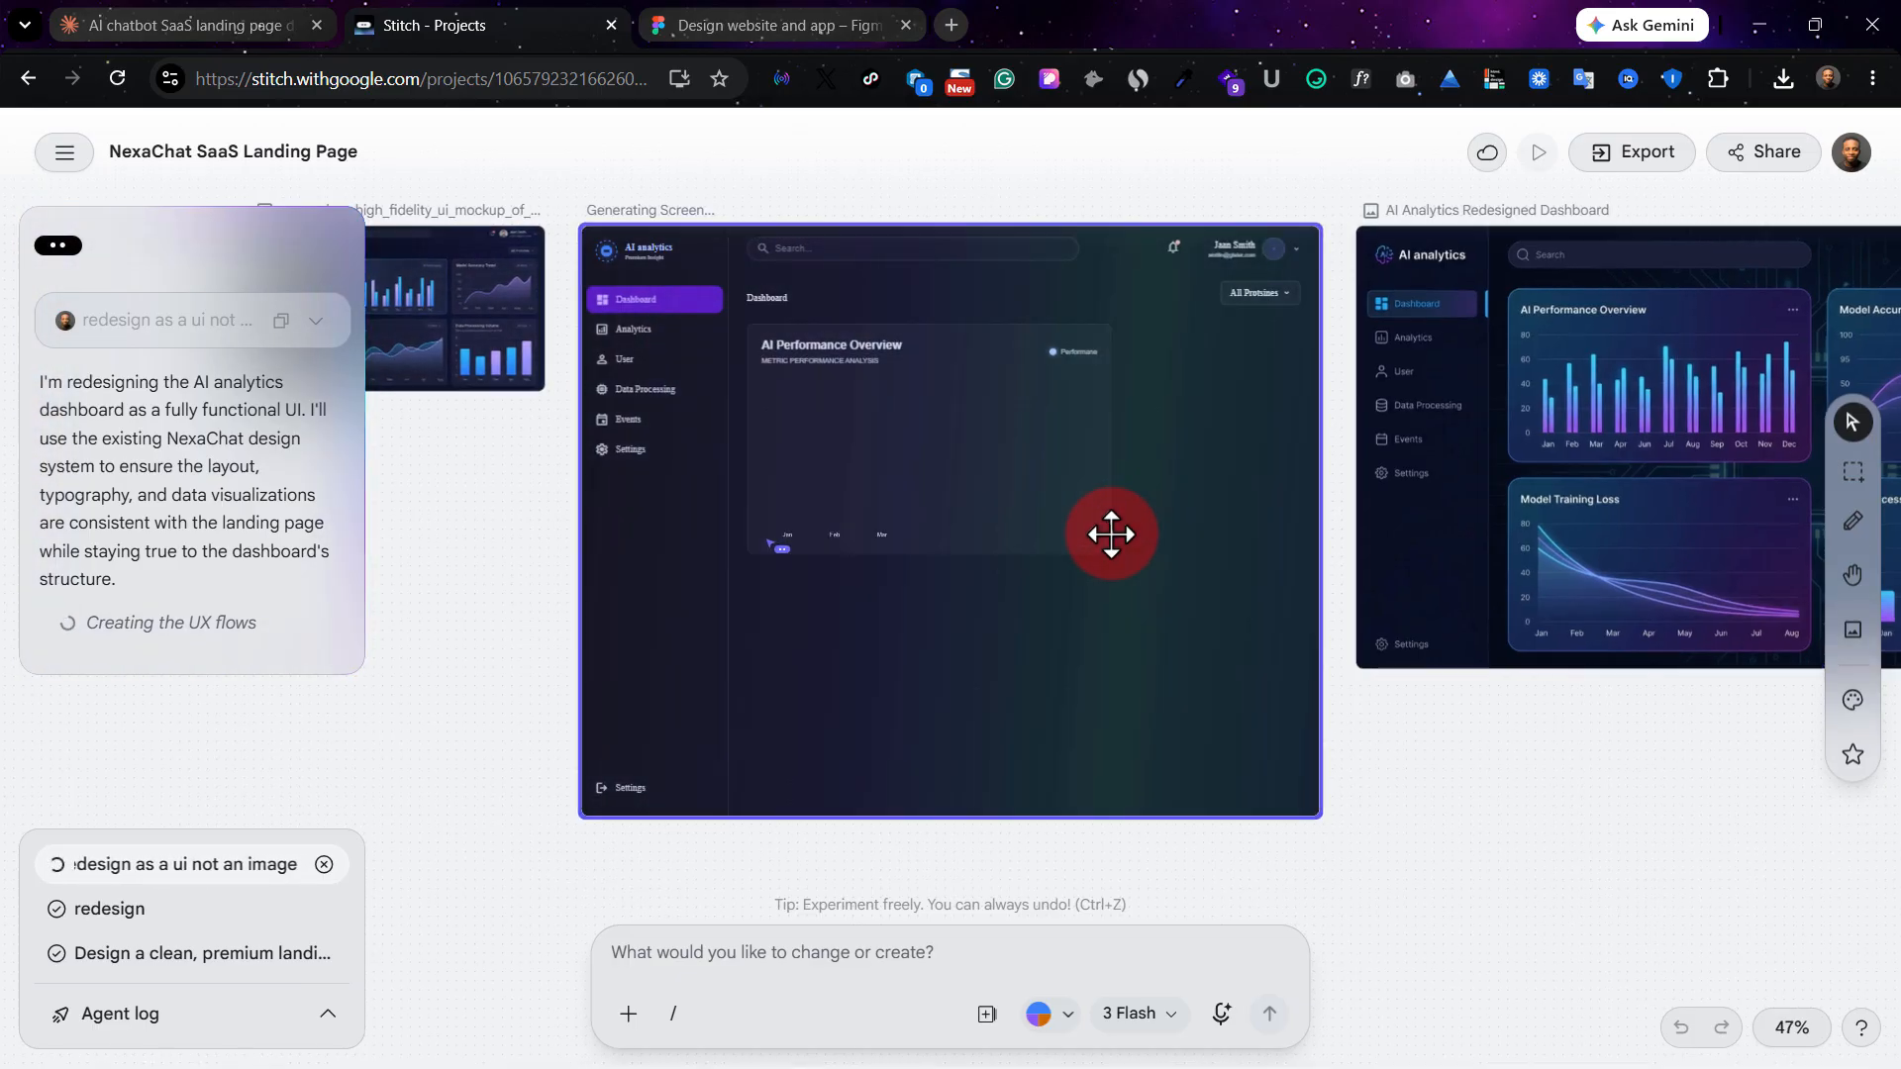
Examine the dashboard screen while it is being generated, from its header and charts to the metric cards at the end.
{"action": "scroll", "coordinate": [1111, 535], "scroll_direction": "up", "scroll_amount": 3}
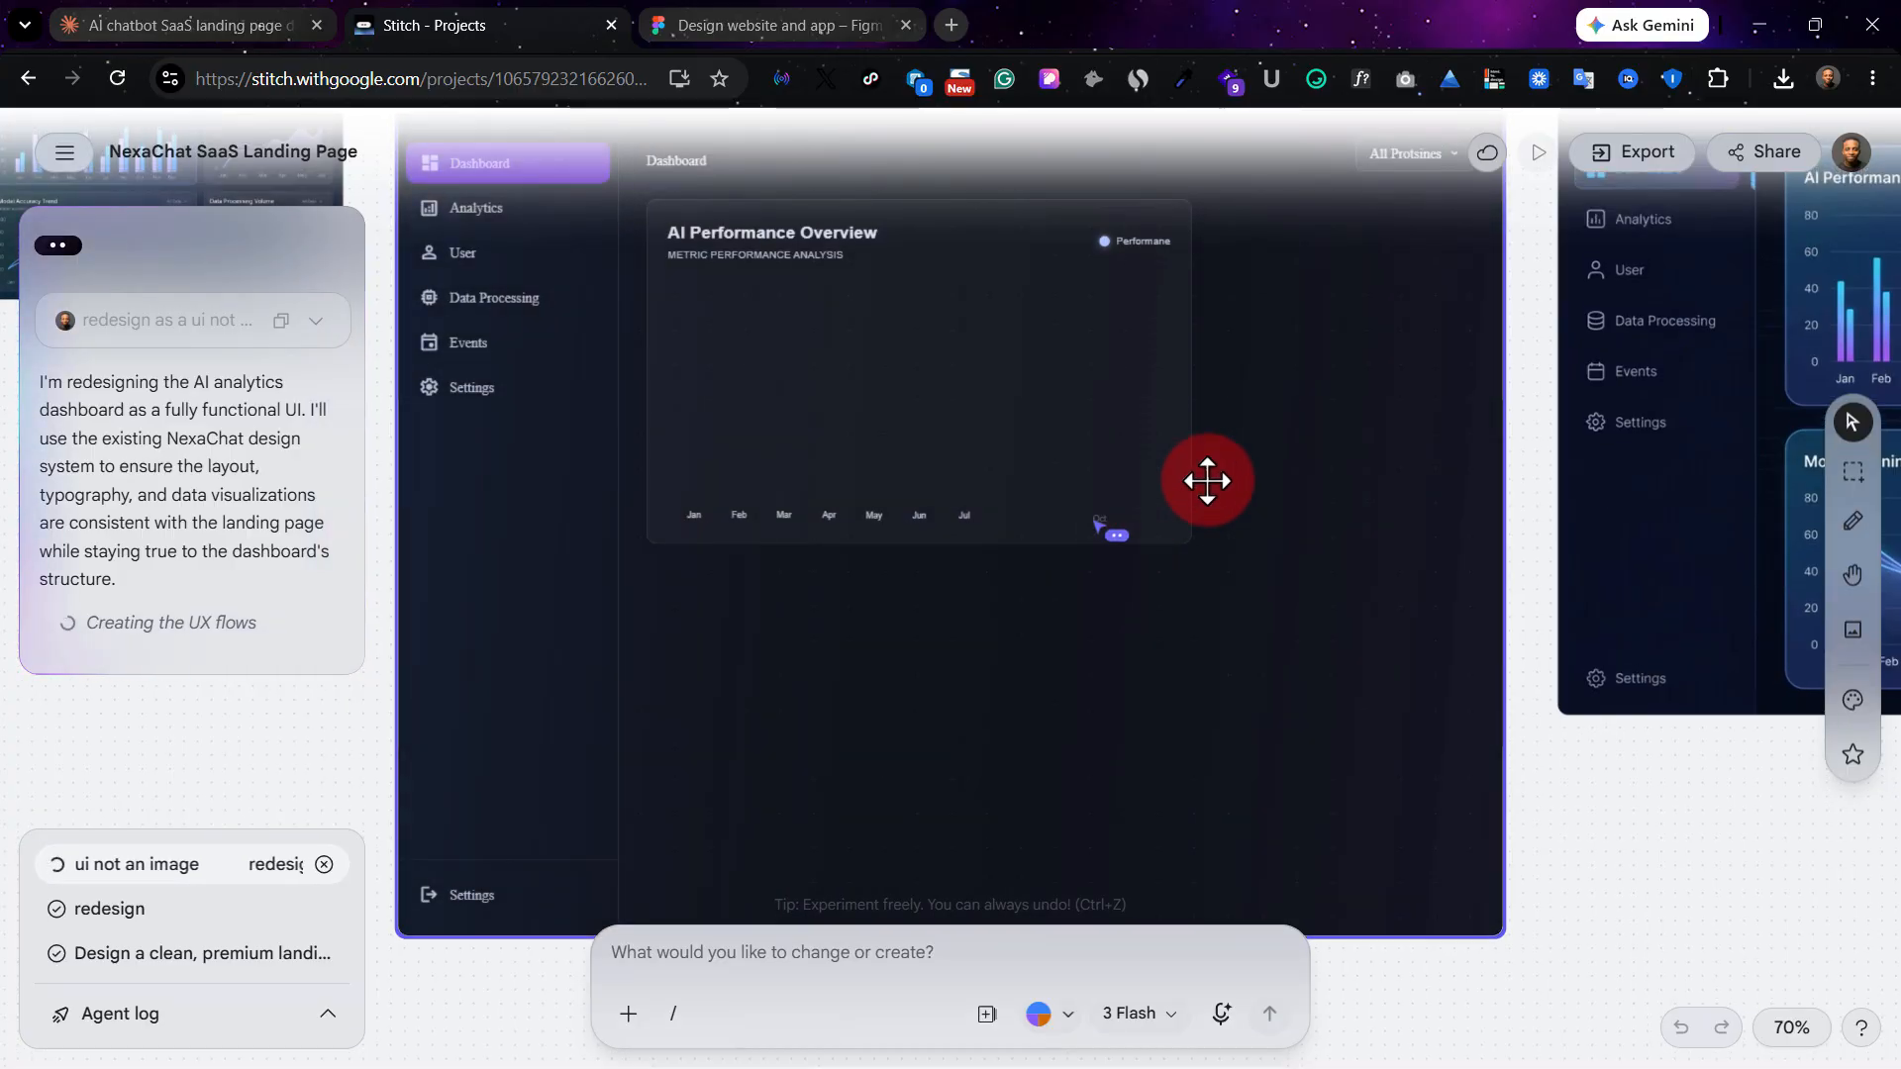
{"action": "scroll", "coordinate": [1277, 577], "scroll_direction": "up", "scroll_amount": 3}
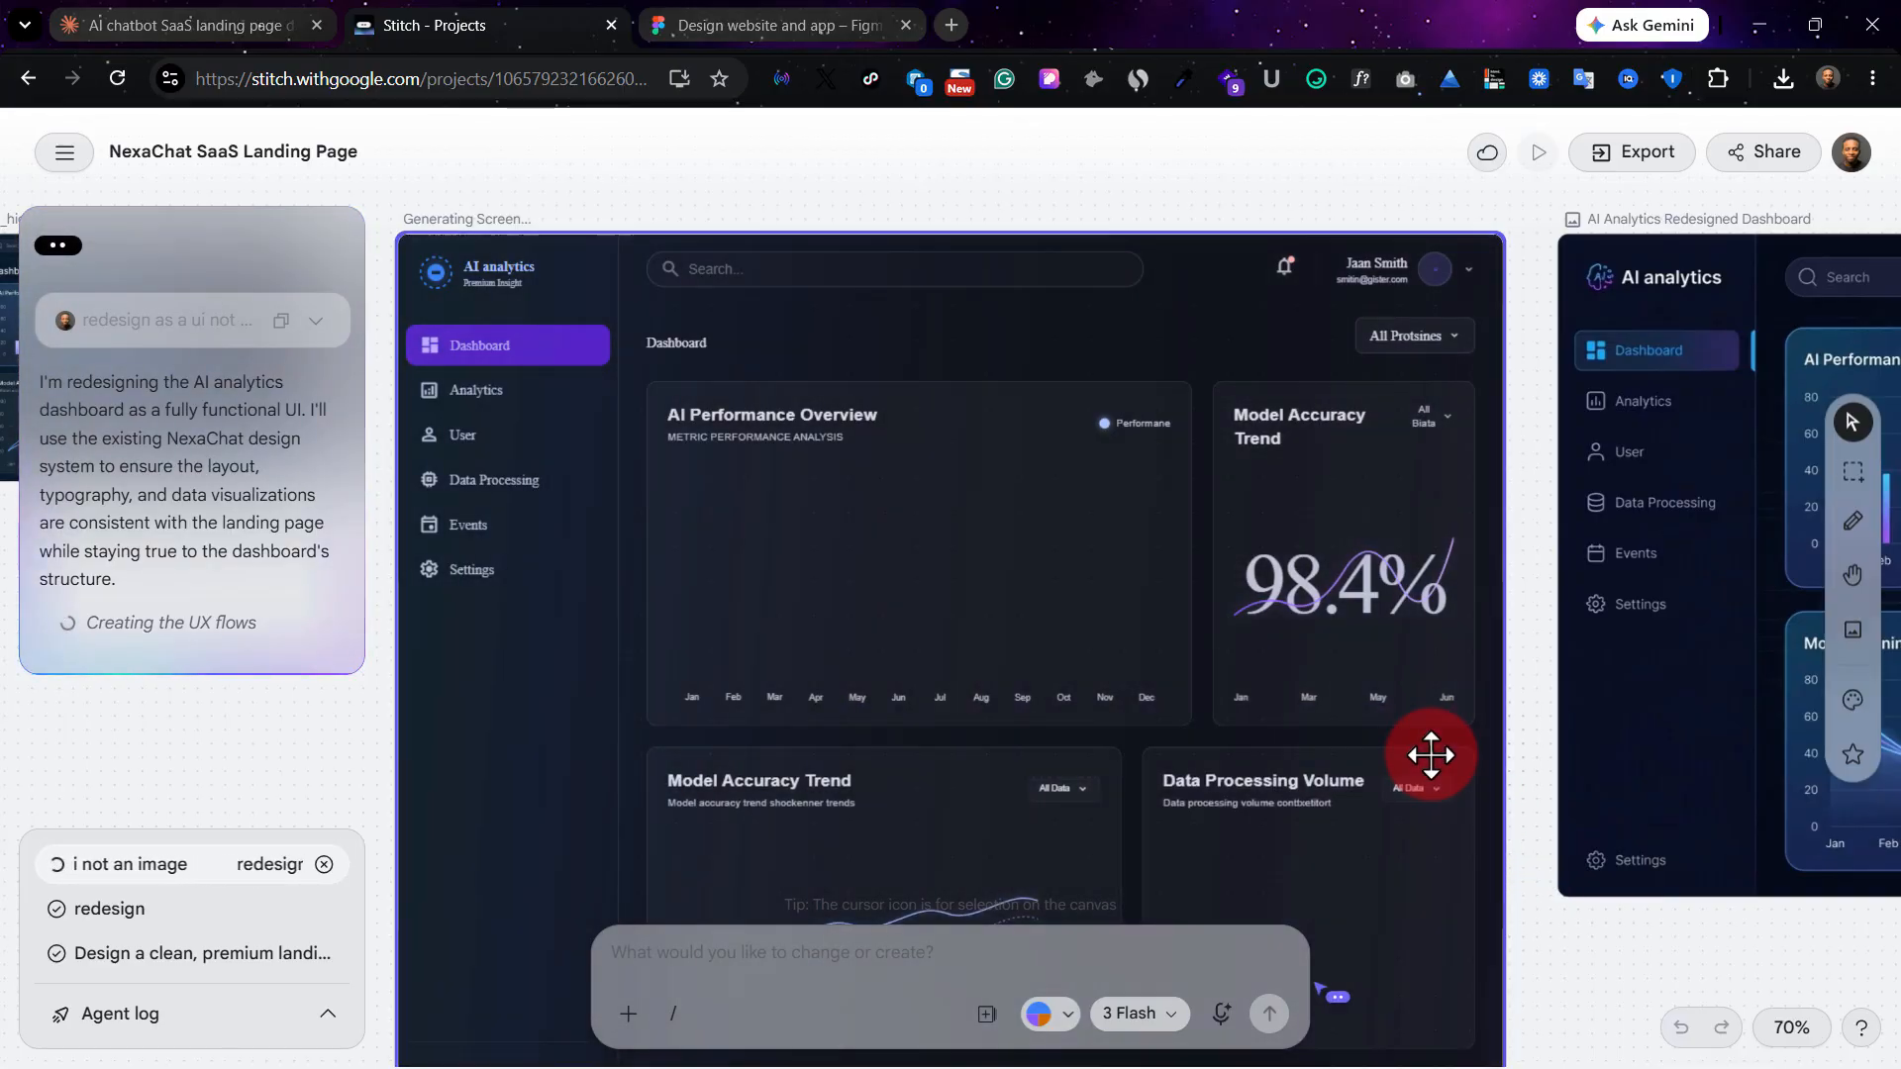
{"action": "scroll", "coordinate": [1485, 776], "scroll_direction": "down", "scroll_amount": 1}
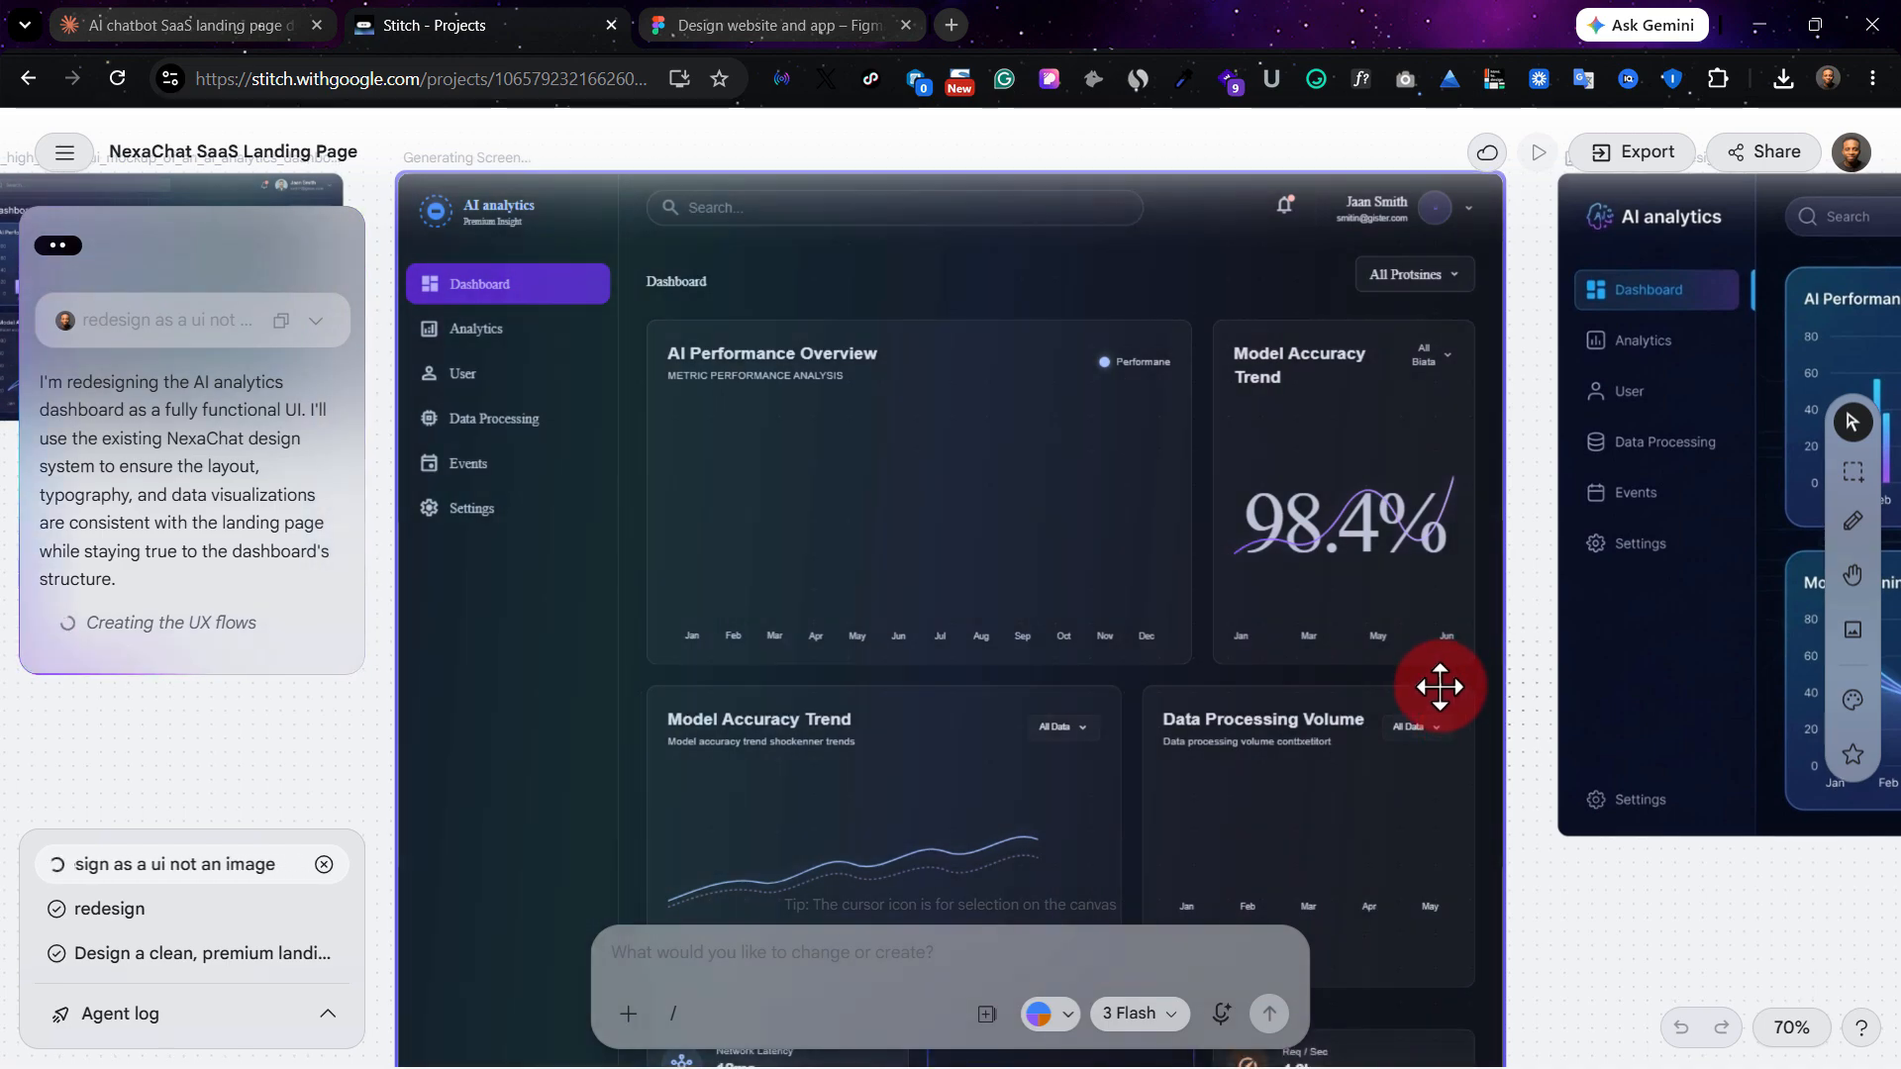
{"action": "scroll", "coordinate": [1436, 686], "scroll_direction": "down", "scroll_amount": 2}
{"action": "scroll", "coordinate": [1432, 685], "scroll_direction": "down", "scroll_amount": 3}
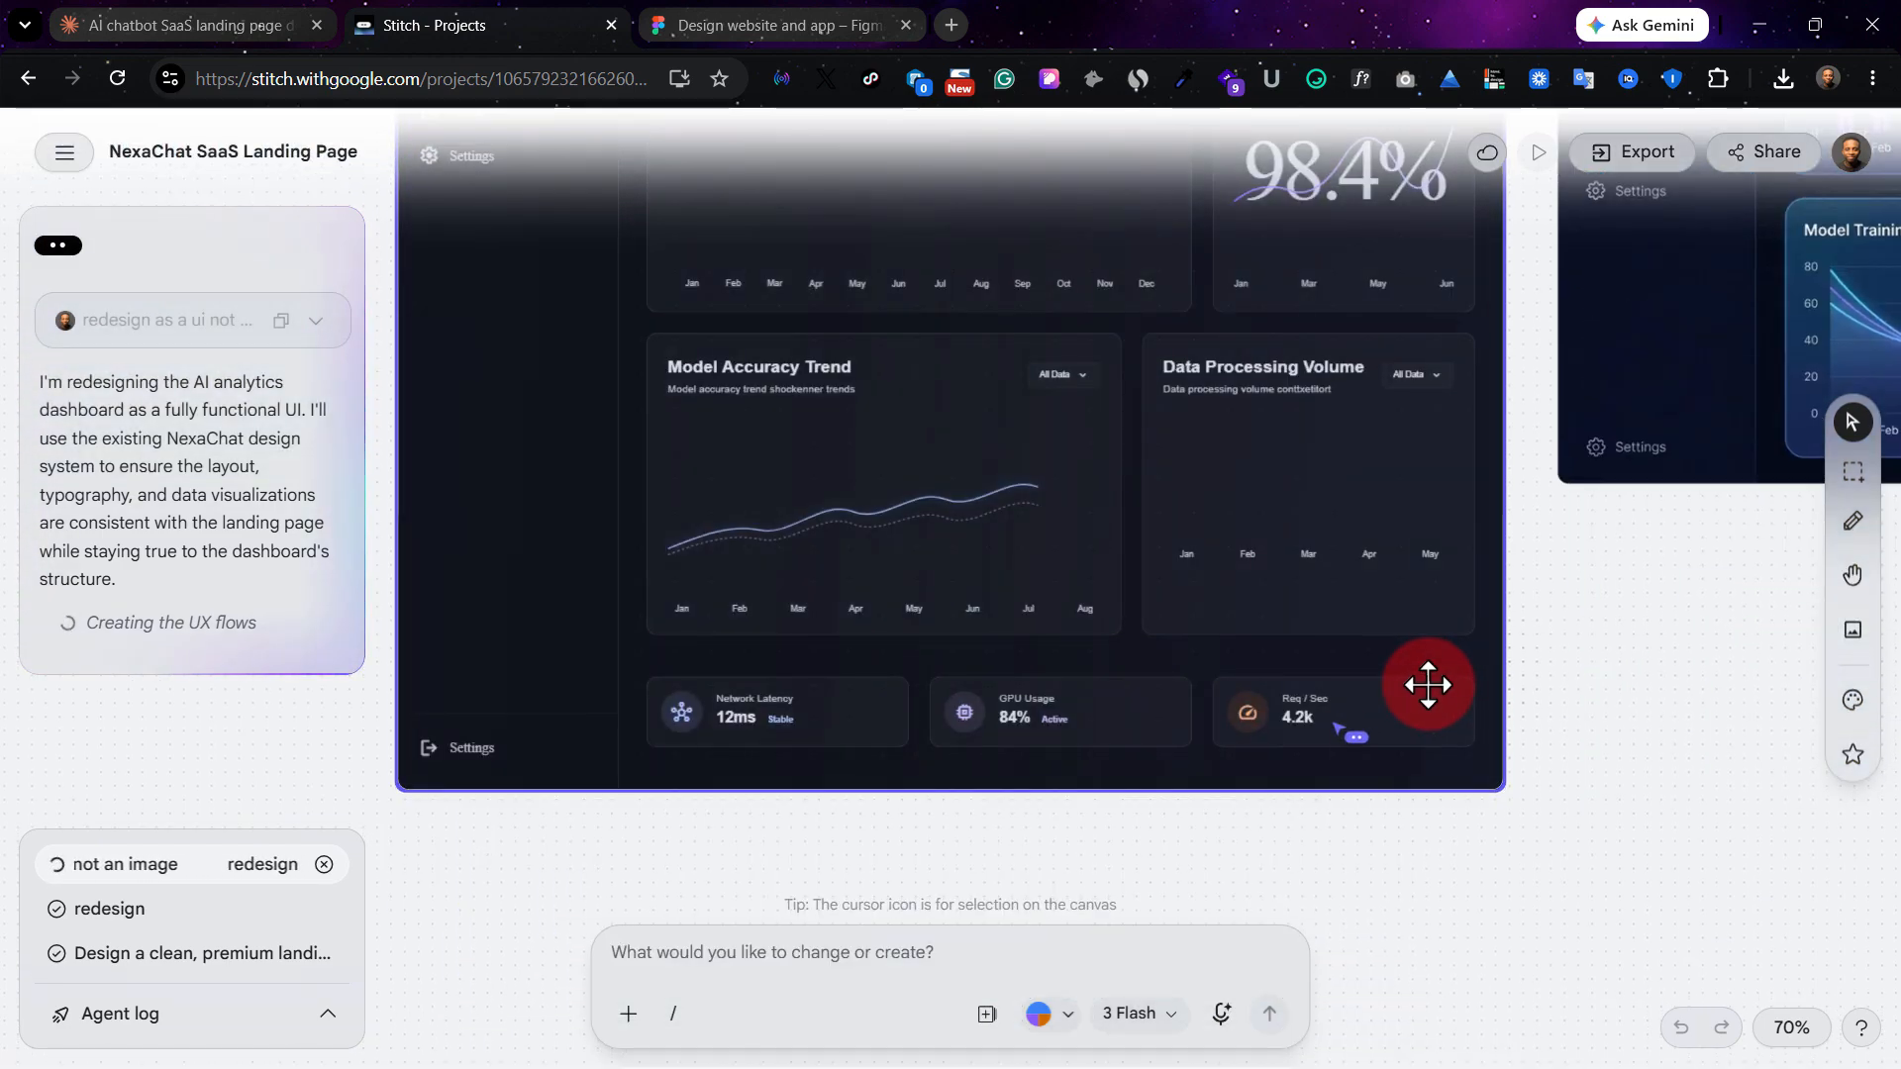
{"action": "scroll", "coordinate": [1427, 685], "scroll_direction": "up", "scroll_amount": 3}
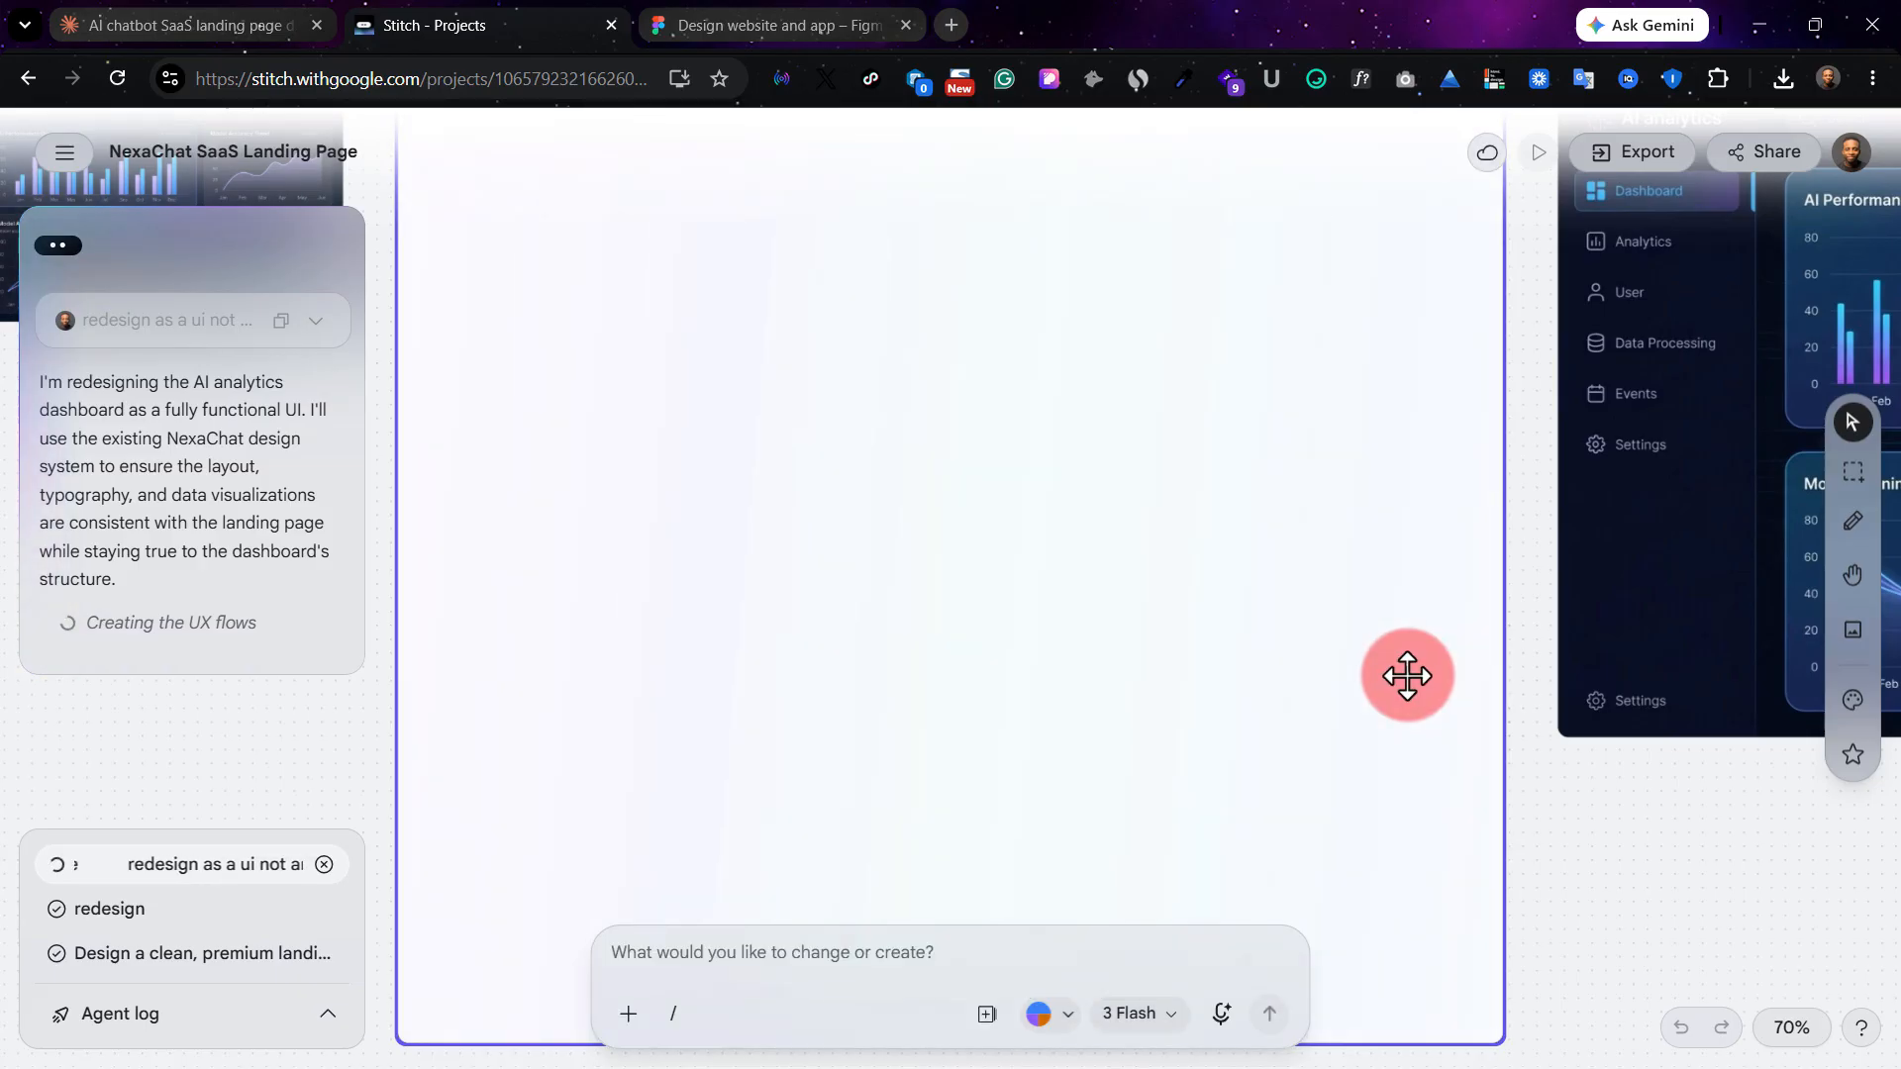
{"action": "scroll", "coordinate": [913, 418], "scroll_direction": "up", "scroll_amount": 2}
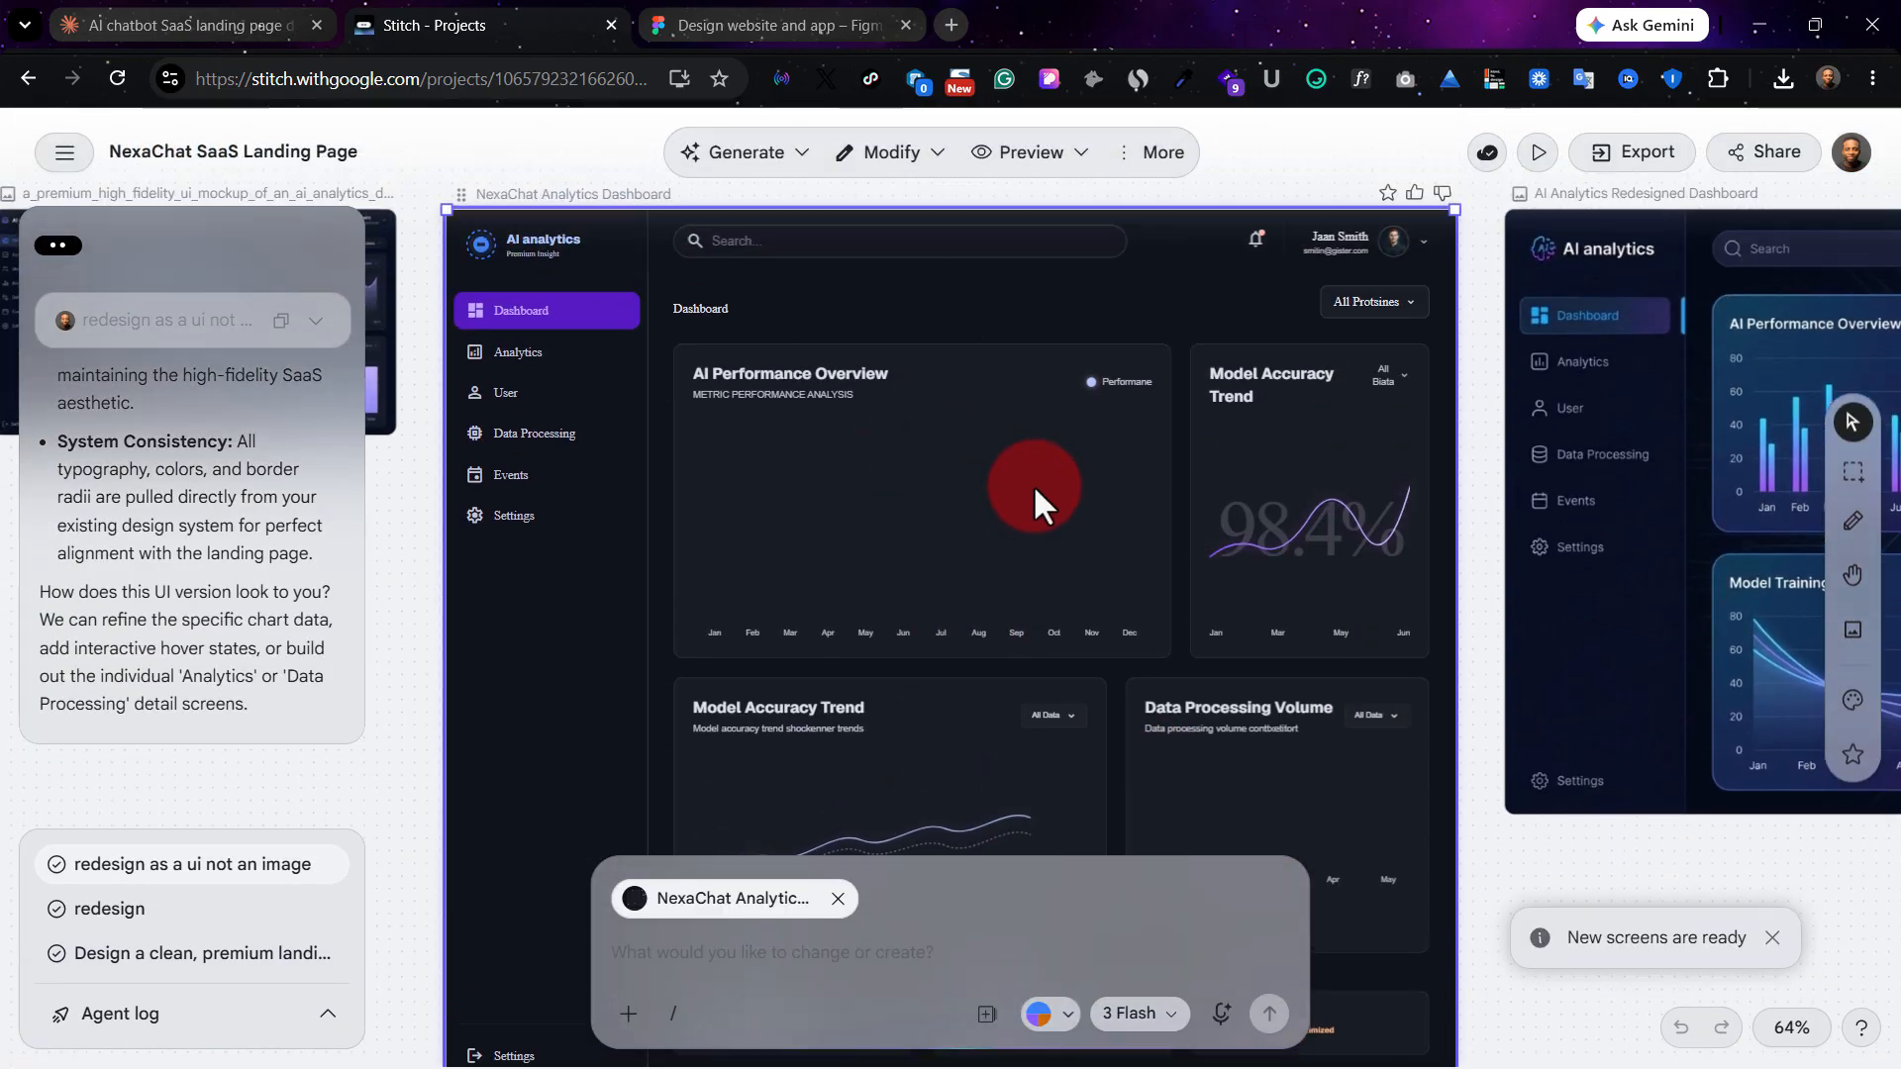
Compare the NexaChat Analytics Dashboard UI with the original mockup image and the AI Analytics Redesigned Dashboard on either side.
{"action": "scroll", "coordinate": [884, 485], "scroll_direction": "up", "scroll_amount": 1}
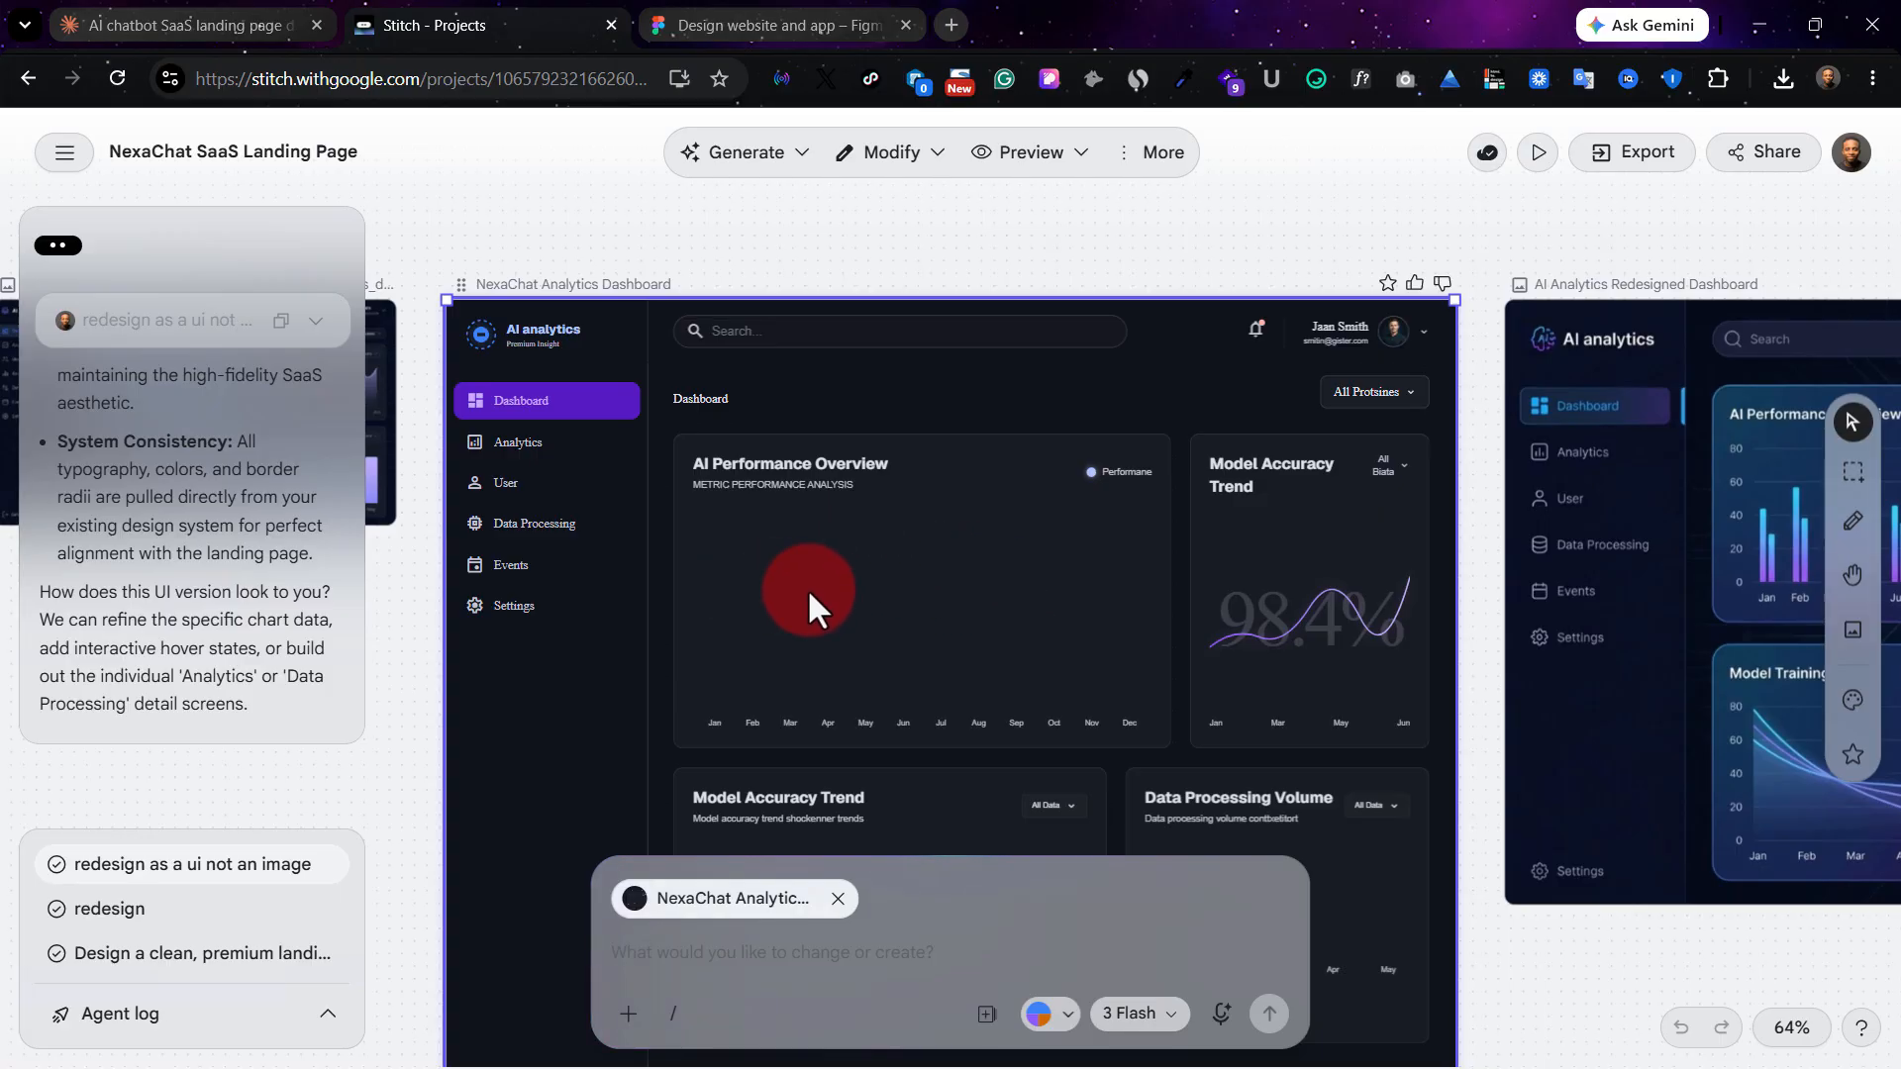
{"action": "scroll", "coordinate": [834, 584], "scroll_direction": "left", "scroll_amount": 3}
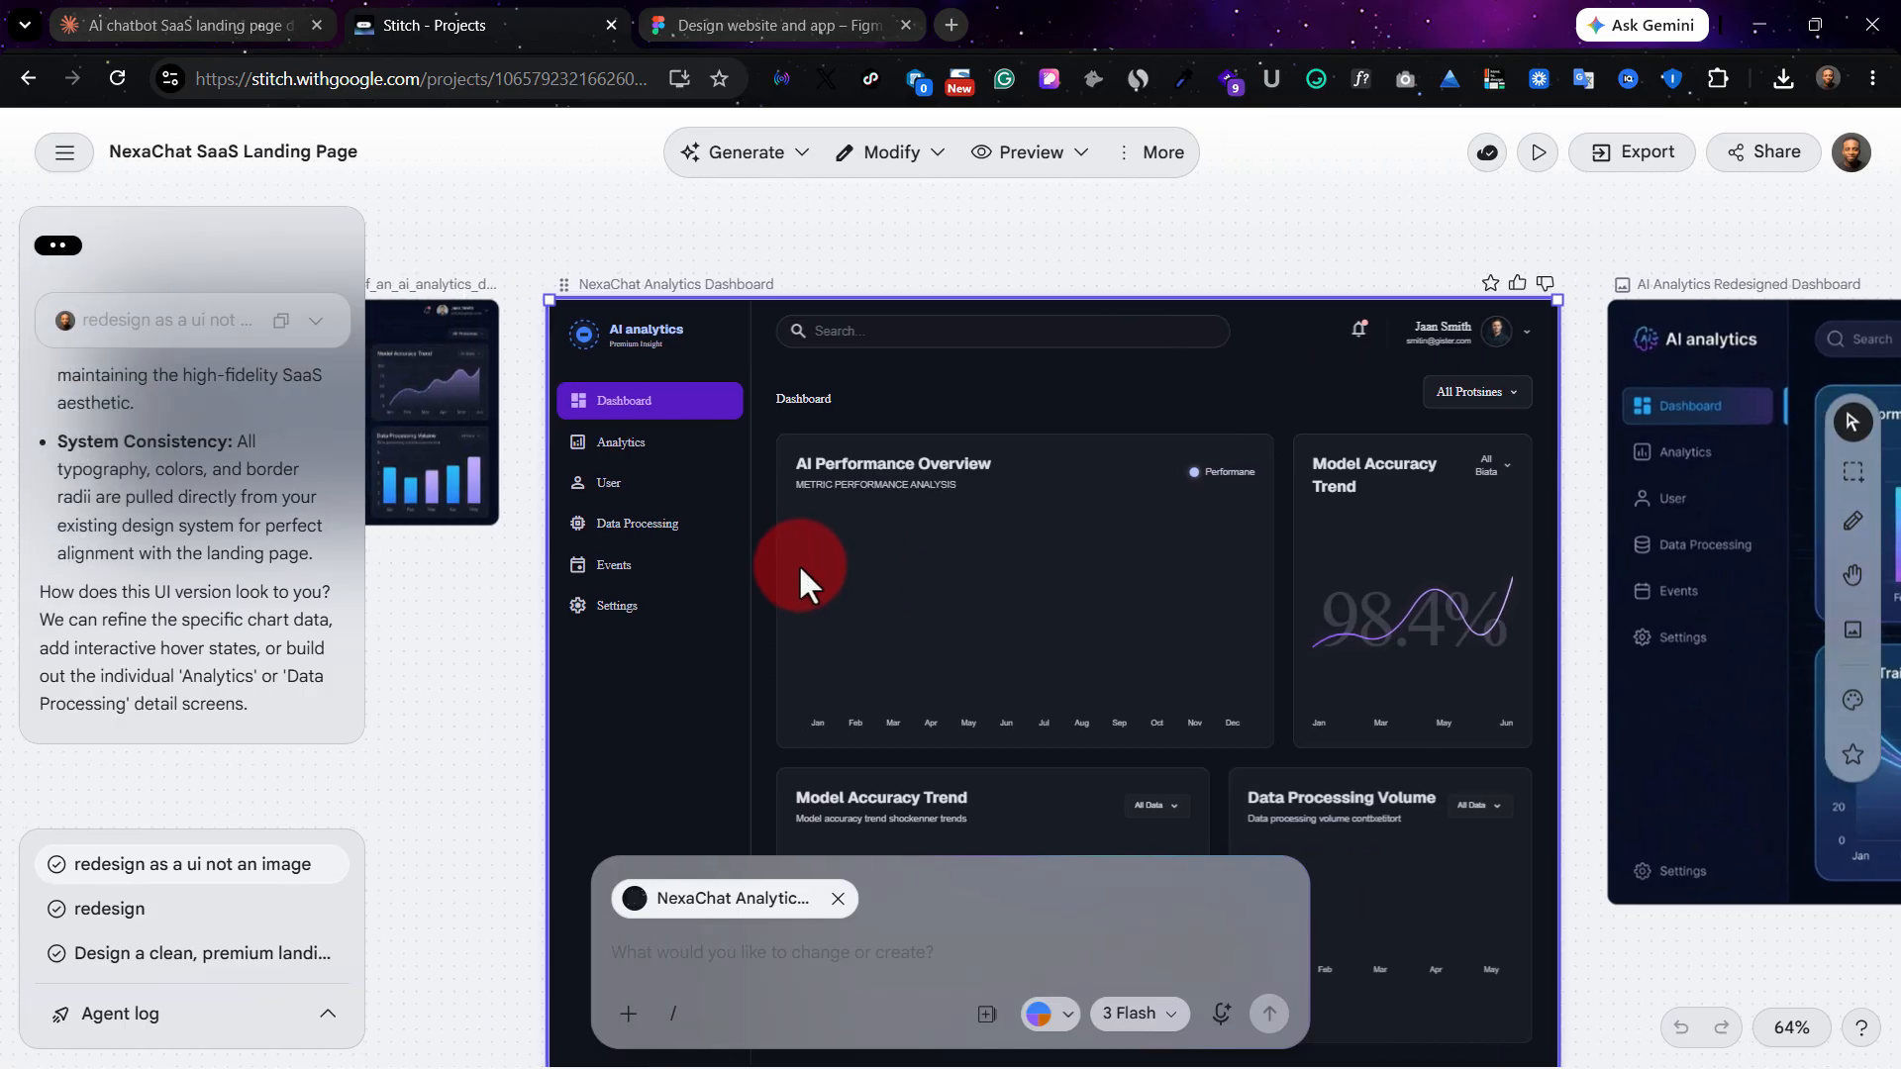
{"action": "scroll", "coordinate": [891, 317], "scroll_direction": "right", "scroll_amount": 2}
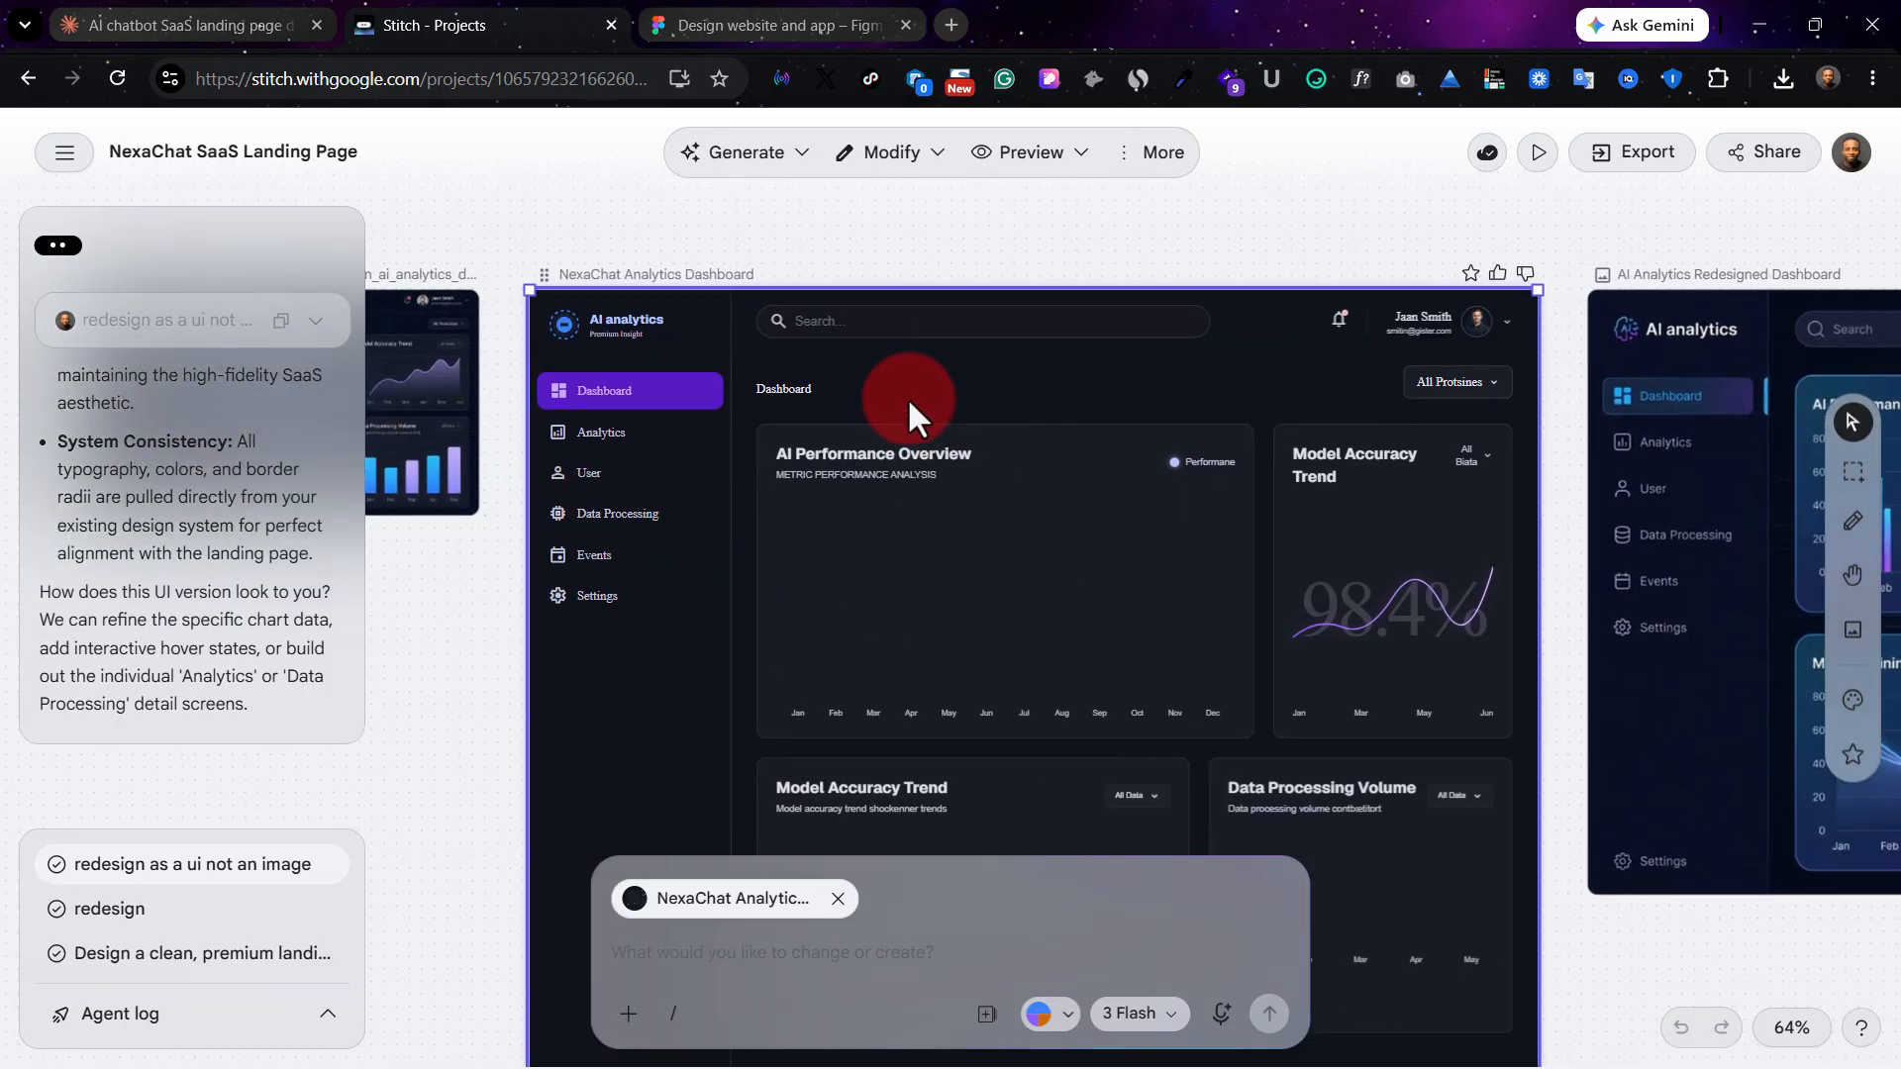
{"action": "scroll", "coordinate": [870, 395], "scroll_direction": "left", "scroll_amount": 5}
{"action": "scroll", "coordinate": [675, 354], "scroll_direction": "right", "scroll_amount": 7}
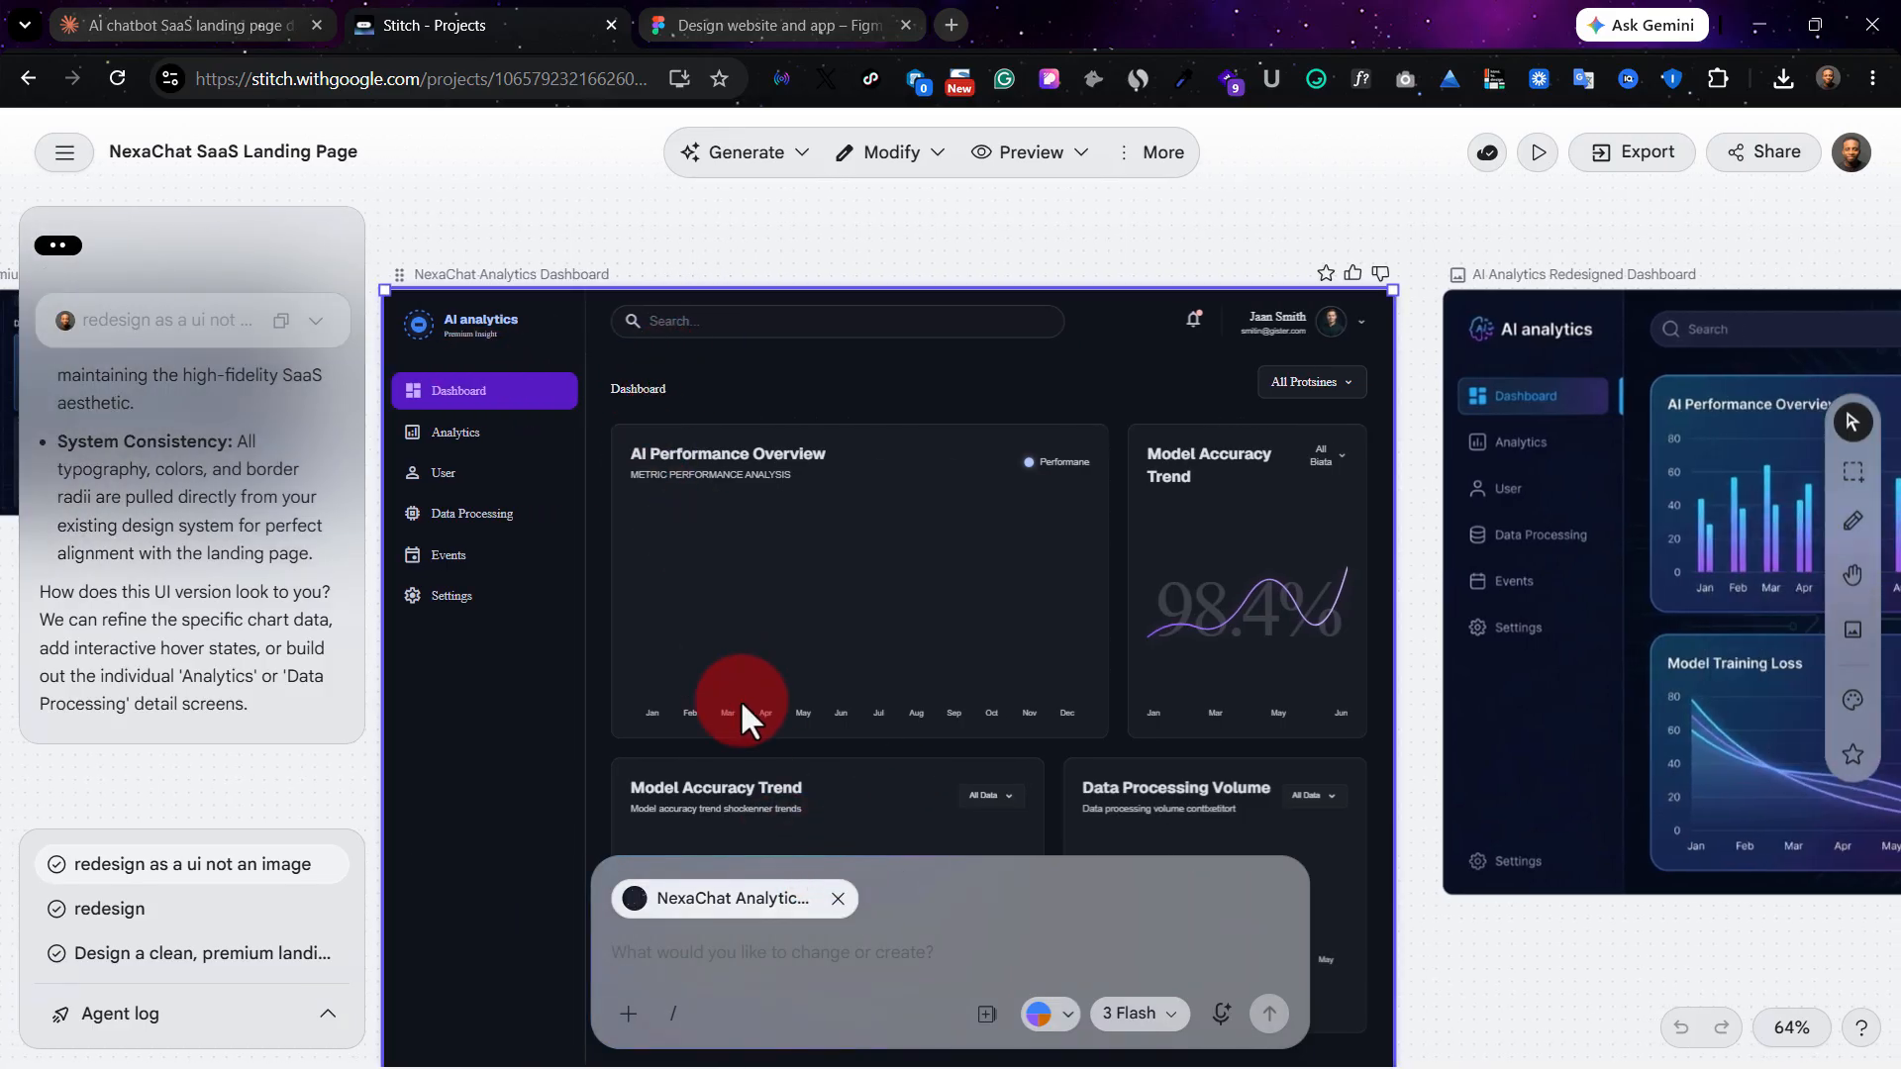
{"action": "scroll", "coordinate": [814, 574], "scroll_direction": "left", "scroll_amount": 6}
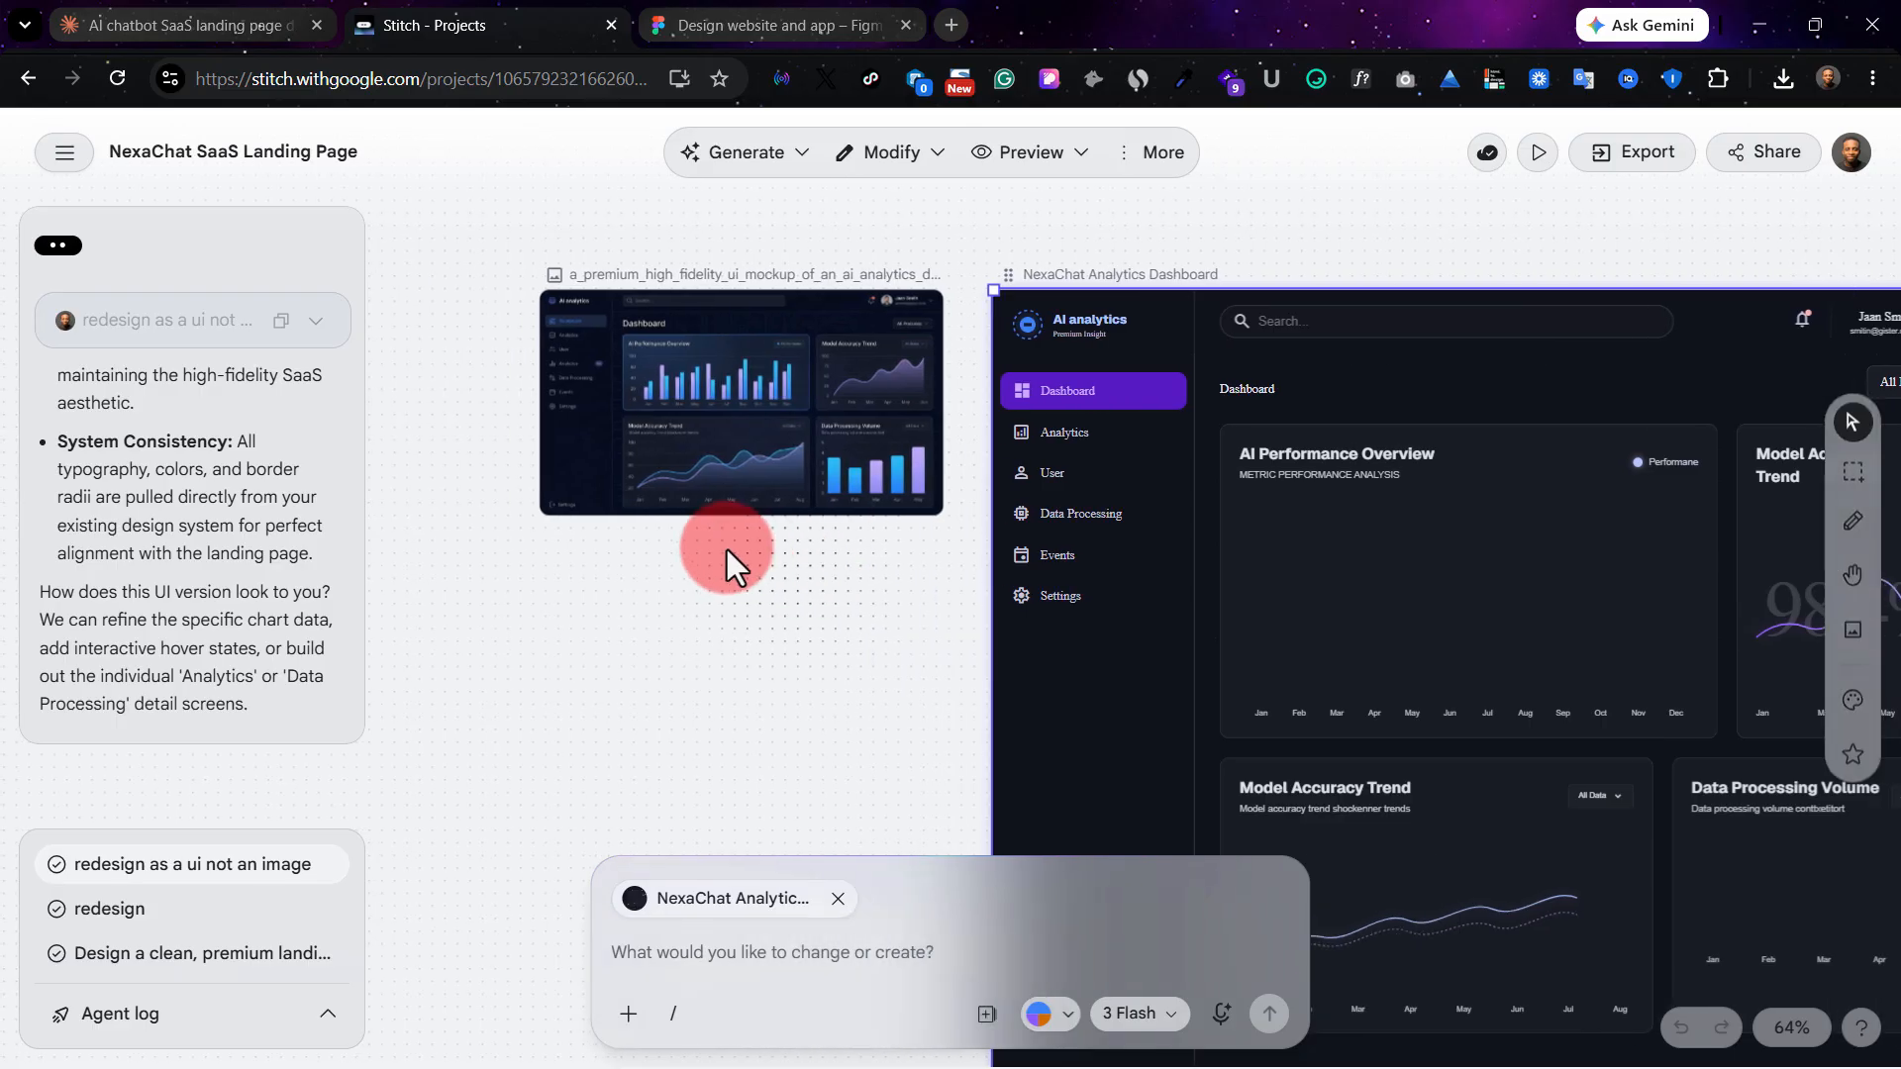
{"action": "scroll", "coordinate": [882, 574], "scroll_direction": "right", "scroll_amount": 10}
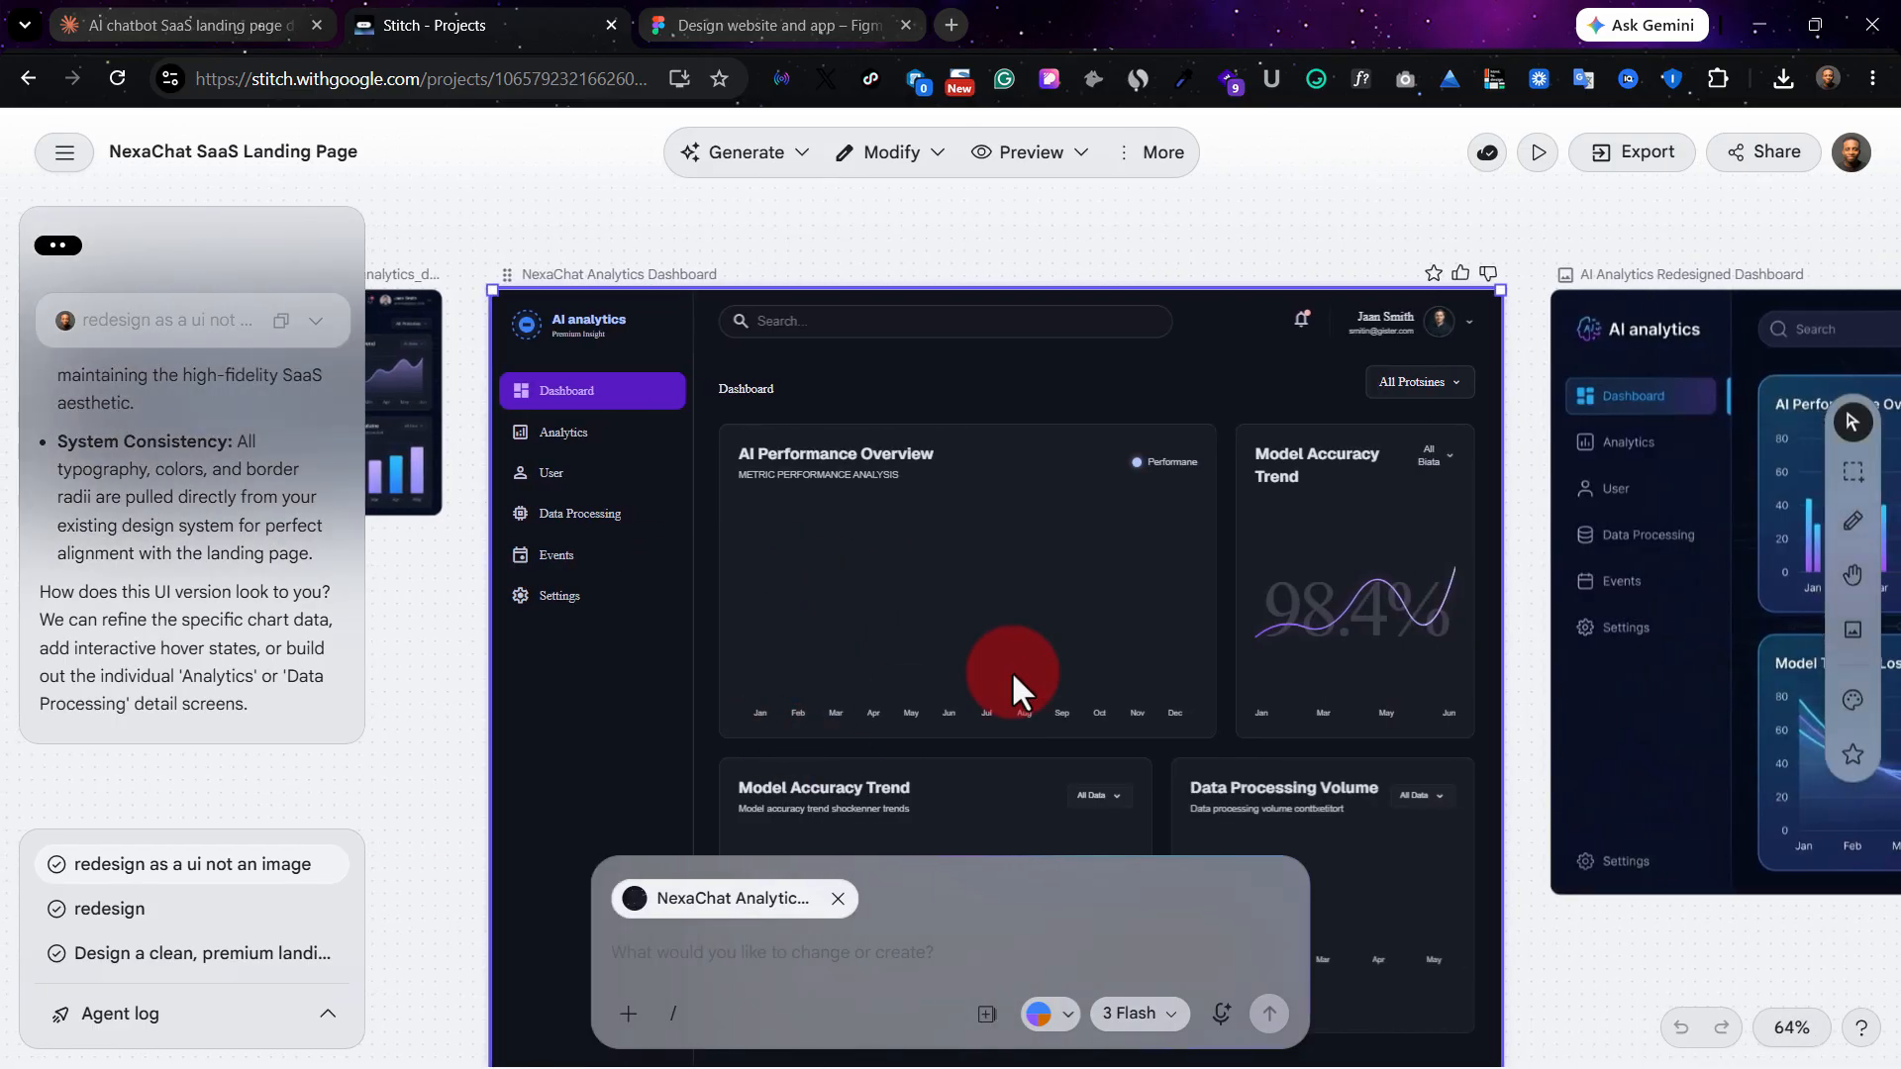
{"action": "scroll", "coordinate": [1037, 594], "scroll_direction": "right", "scroll_amount": 2}
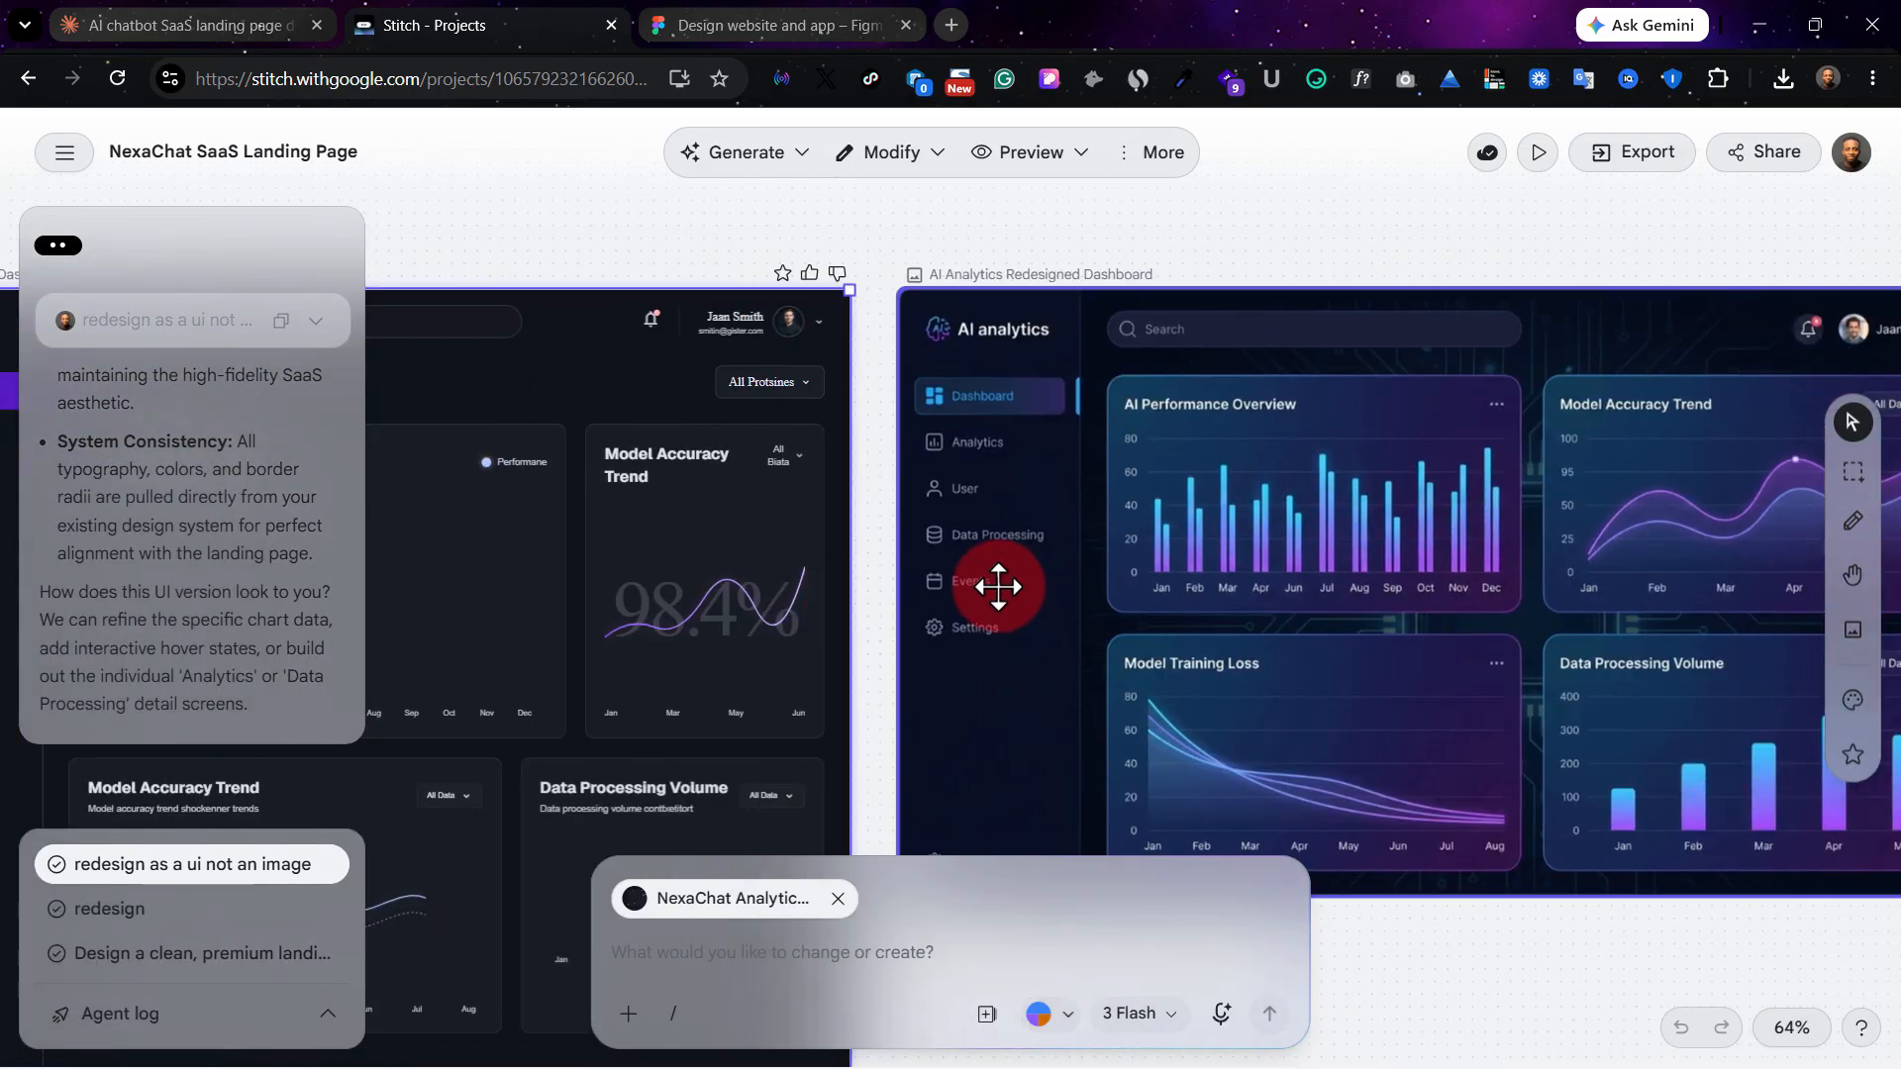